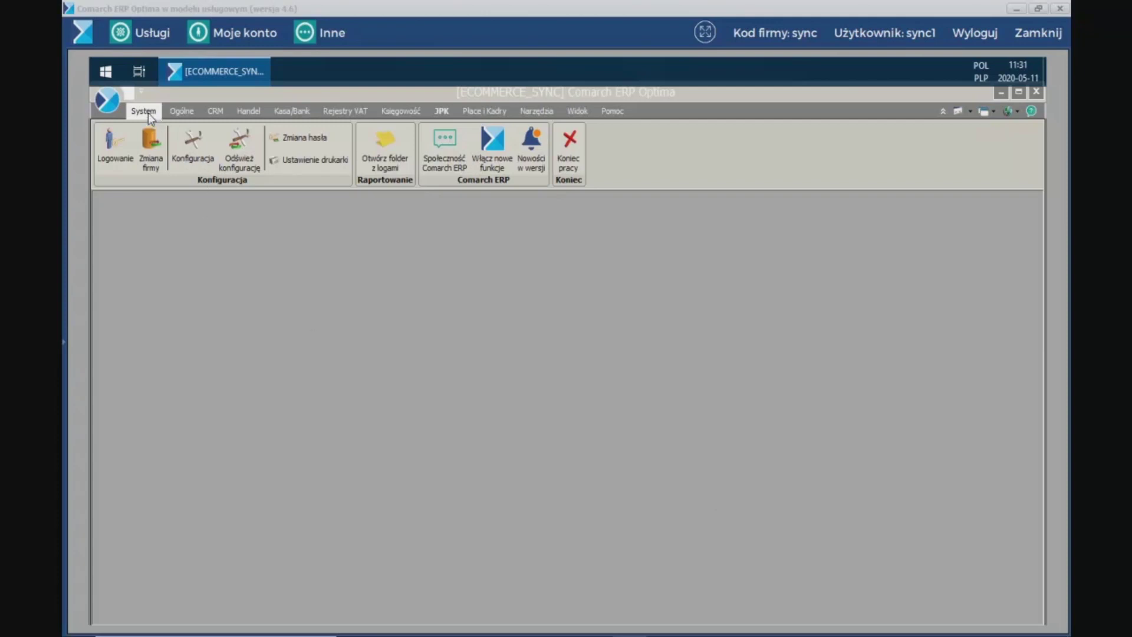
Open the e-Sklep/wszystko.pl settings under Firma > Ogólne and add a new Comarch e-Sklep shop
{"action": "left_click", "coordinate": [198, 156]}
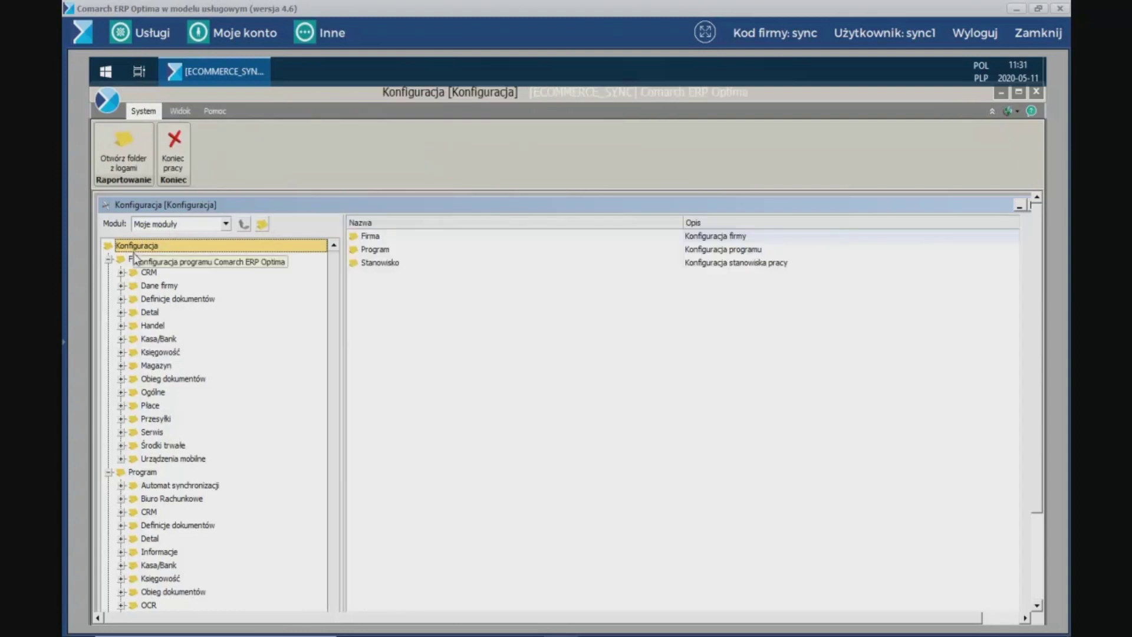
{"action": "left_click", "coordinate": [139, 261]}
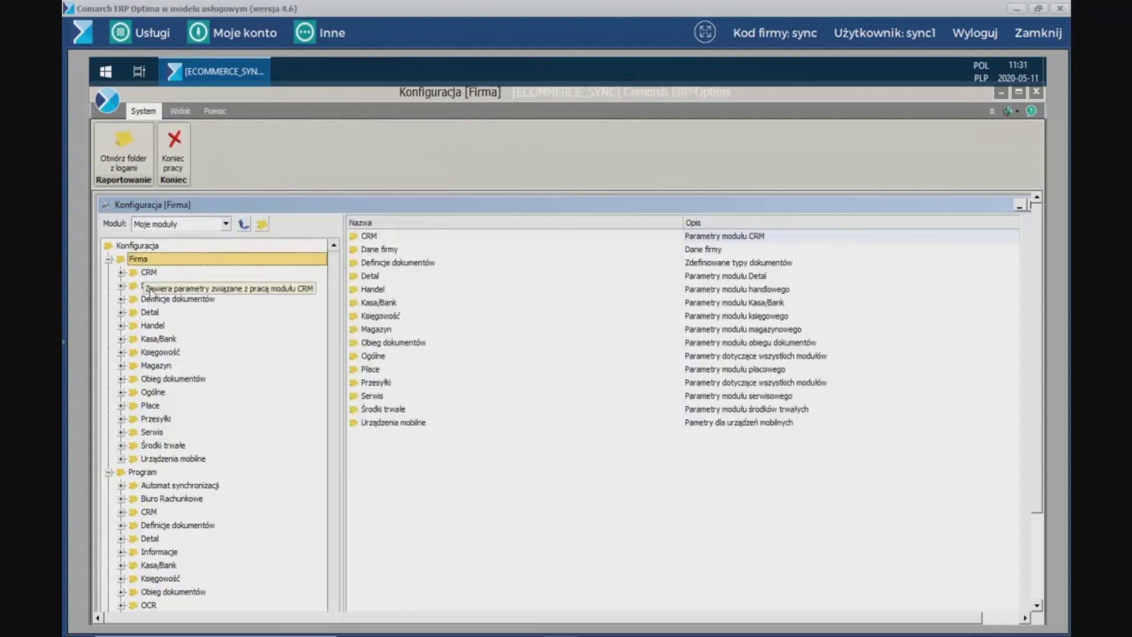
{"action": "left_click", "coordinate": [156, 393]}
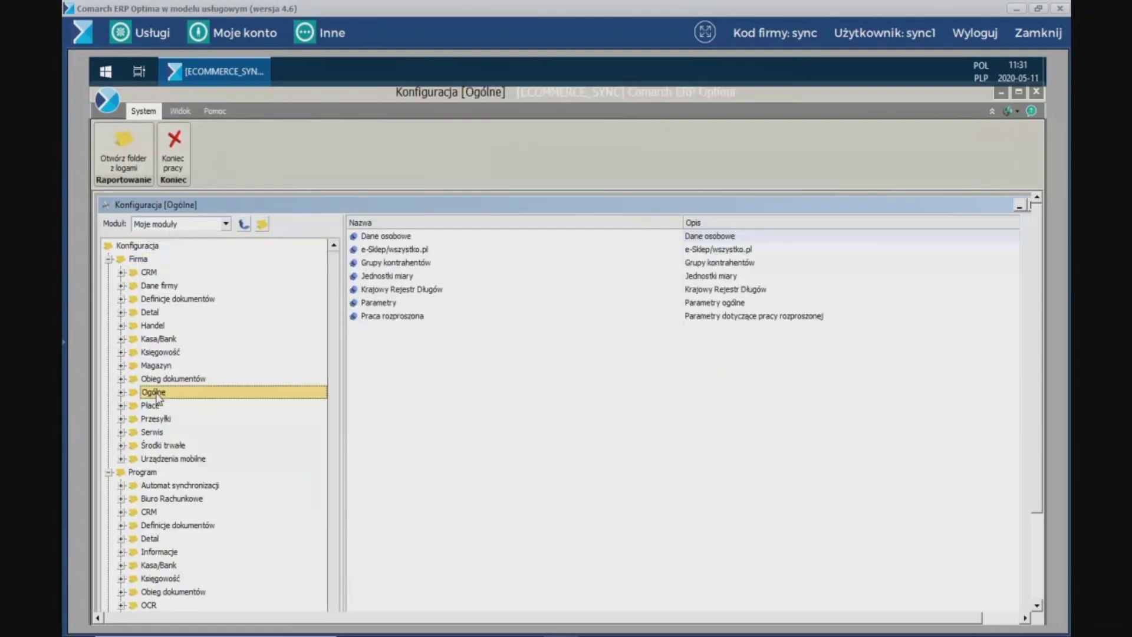
{"action": "left_click", "coordinate": [424, 251]}
{"action": "double_click", "coordinate": [424, 252]}
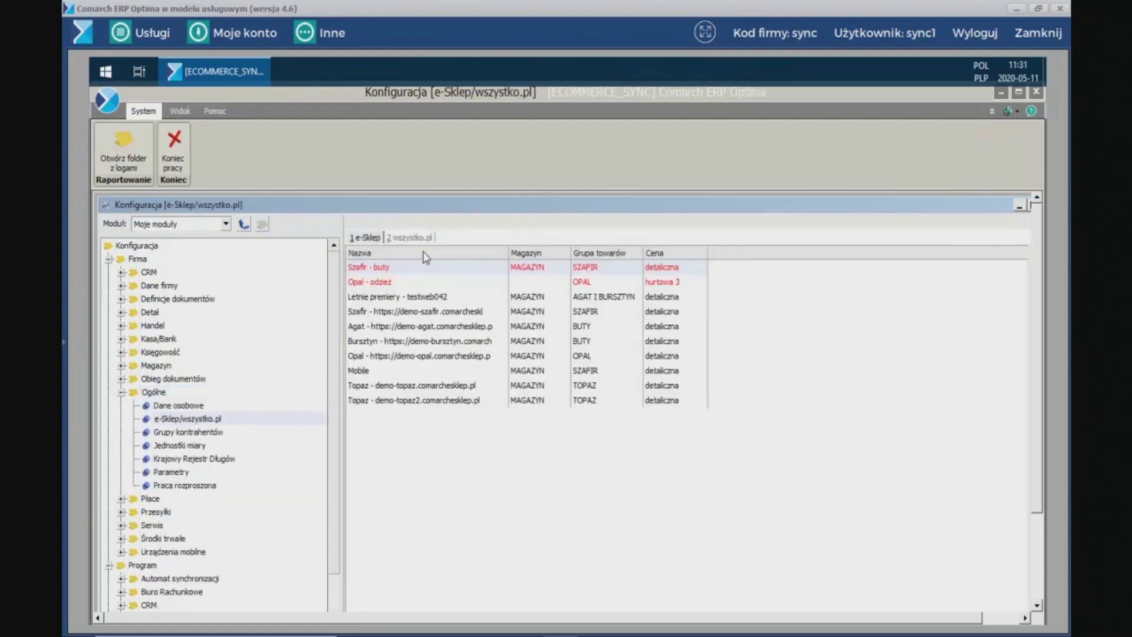
{"action": "right_click", "coordinate": [493, 444]}
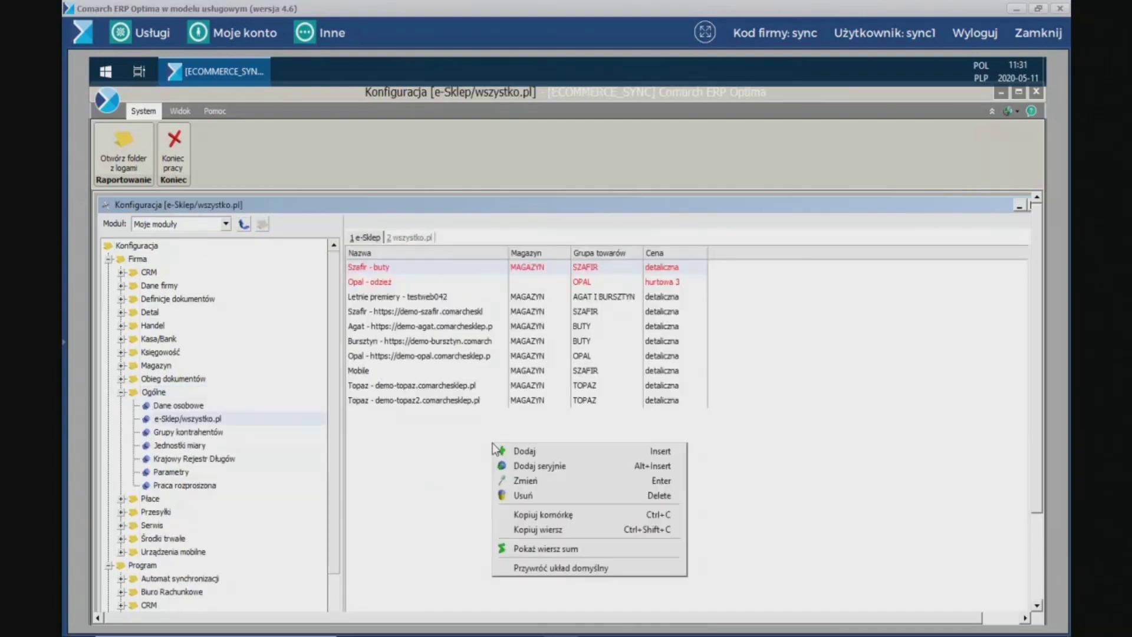
{"action": "left_click", "coordinate": [522, 454]}
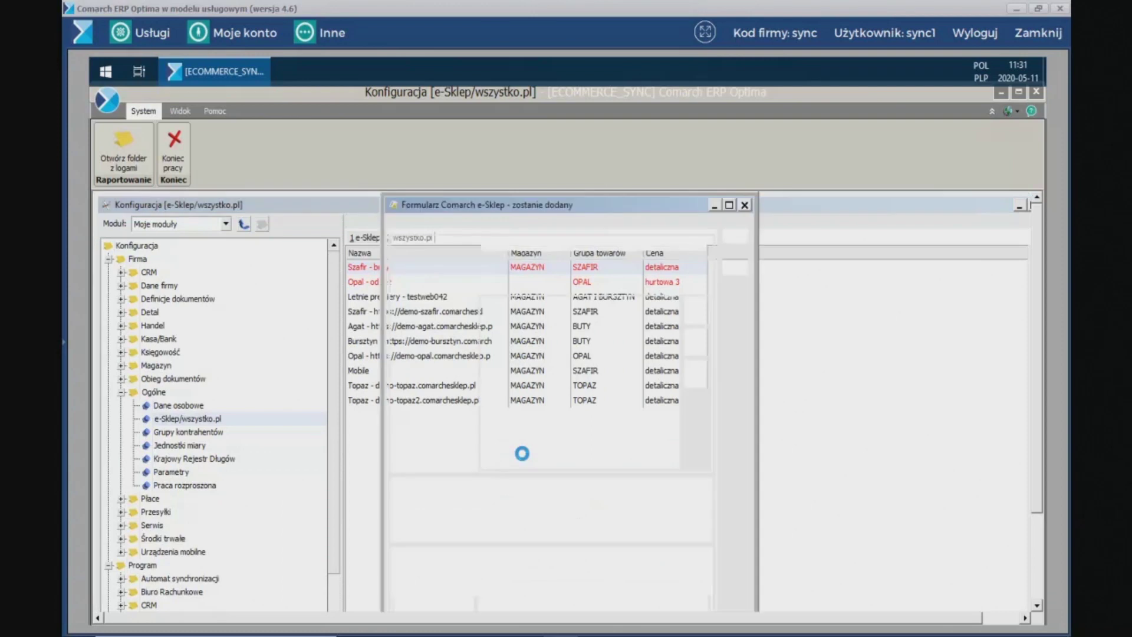
Name the shop 'Sklep odzieżowy' with detaliczna as default price and poprzednia as previous price
{"action": "type", "text": "Sklep odzieżowy"}
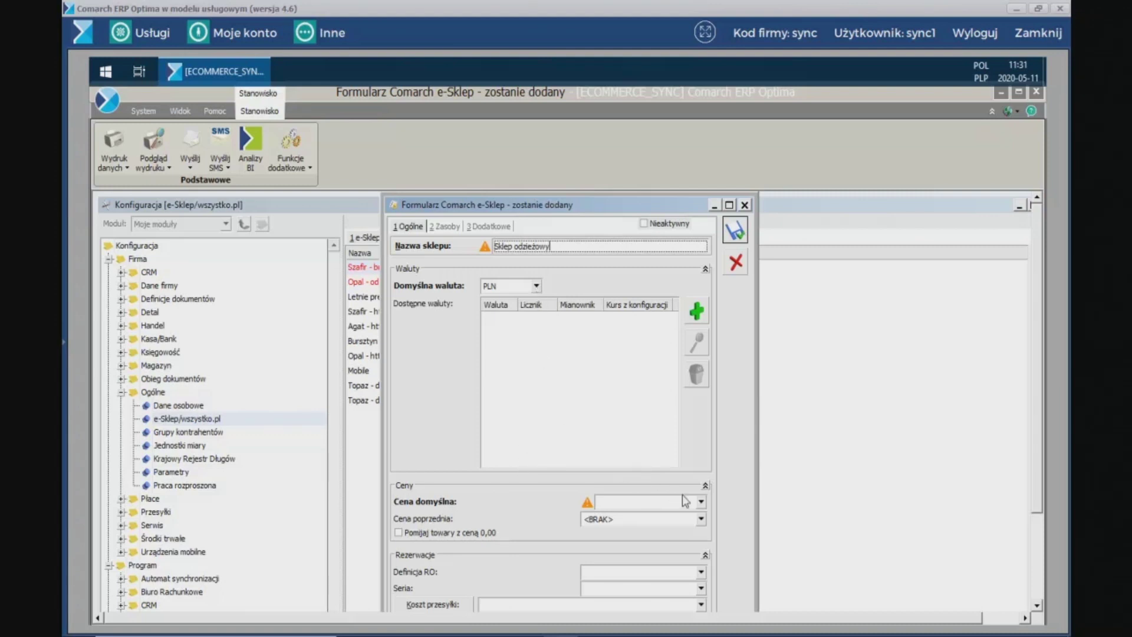
{"action": "left_click", "coordinate": [701, 502]}
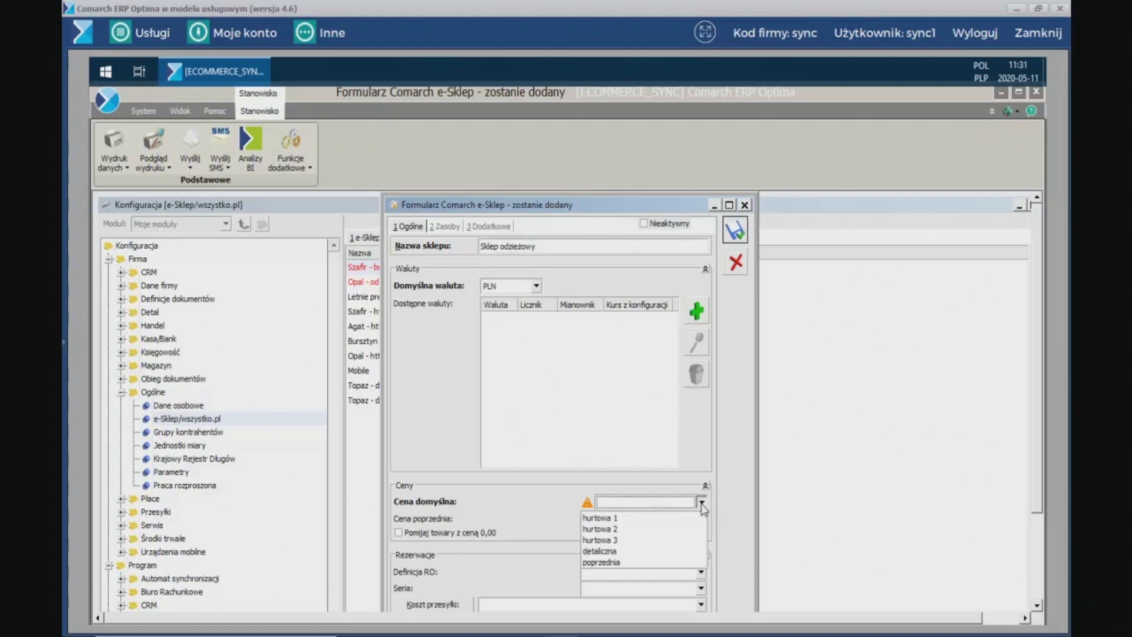
{"action": "left_click", "coordinate": [621, 553]}
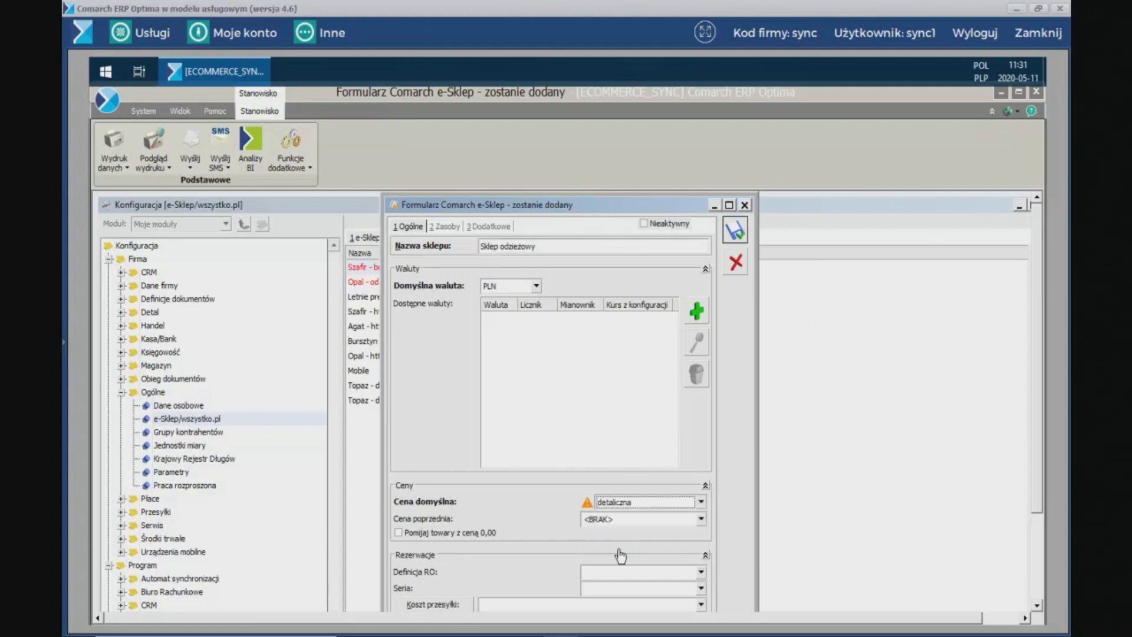
{"action": "left_click", "coordinate": [701, 519]}
{"action": "left_click", "coordinate": [608, 601]}
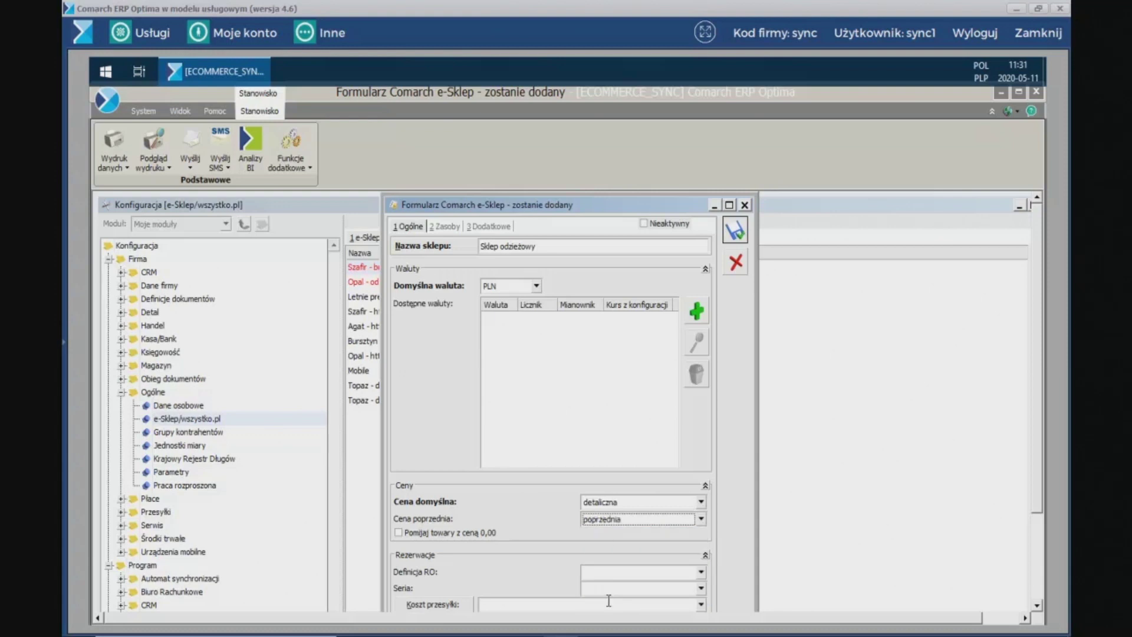
Set the reservation definition to RO and the shipping cost to PRZESYŁKA
{"action": "left_click", "coordinate": [701, 572]}
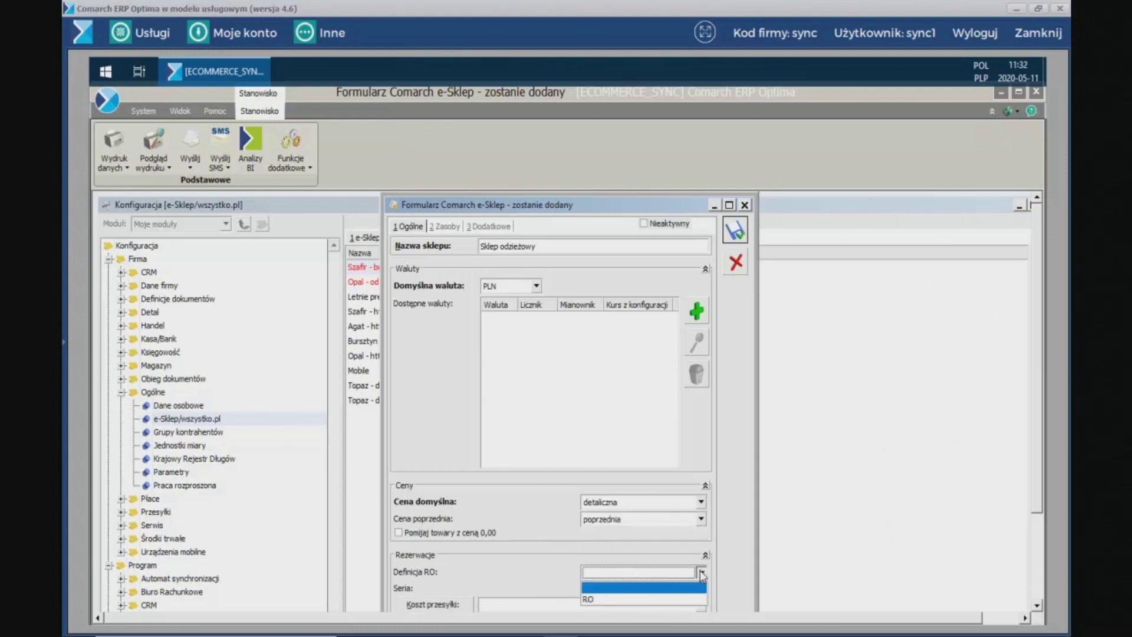
{"action": "left_click", "coordinate": [602, 599]}
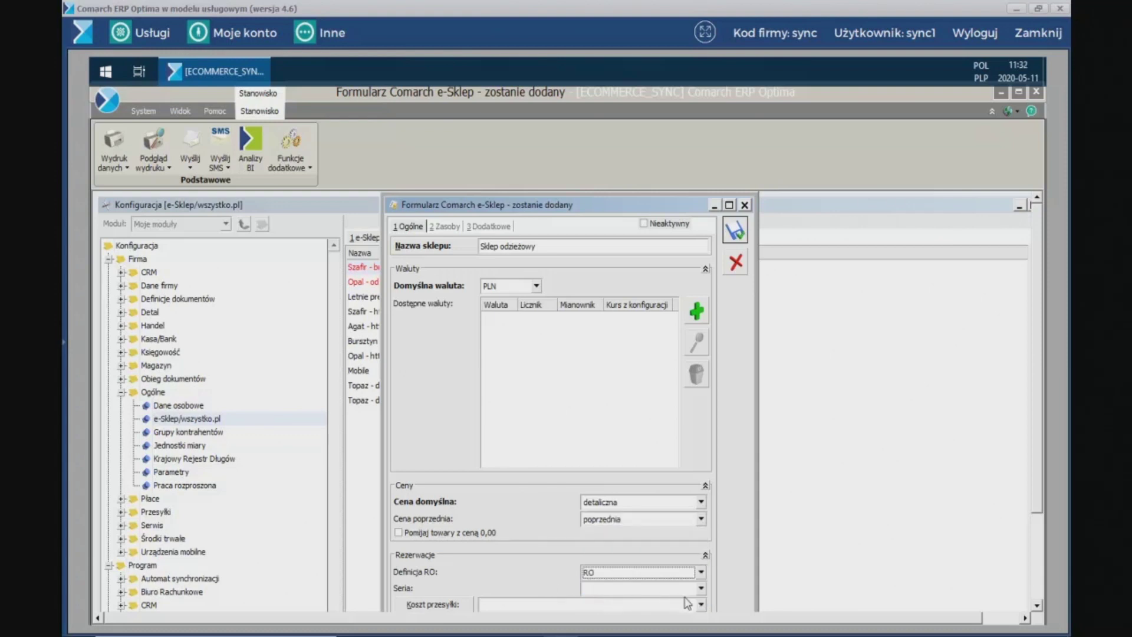
{"action": "left_click", "coordinate": [702, 604]}
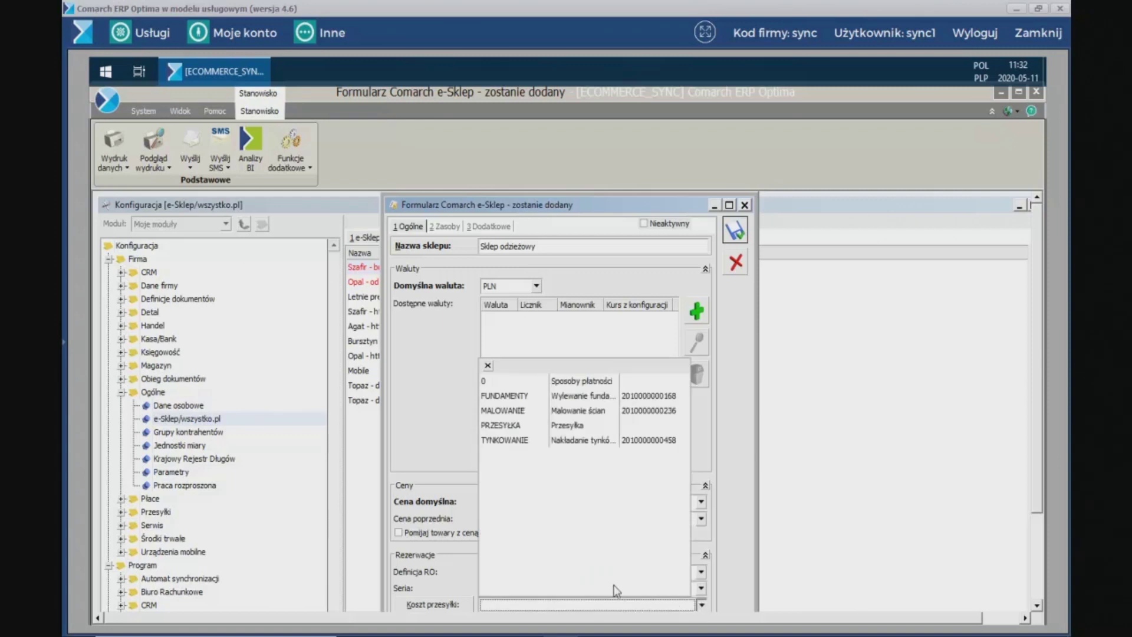
{"action": "left_click", "coordinate": [513, 426]}
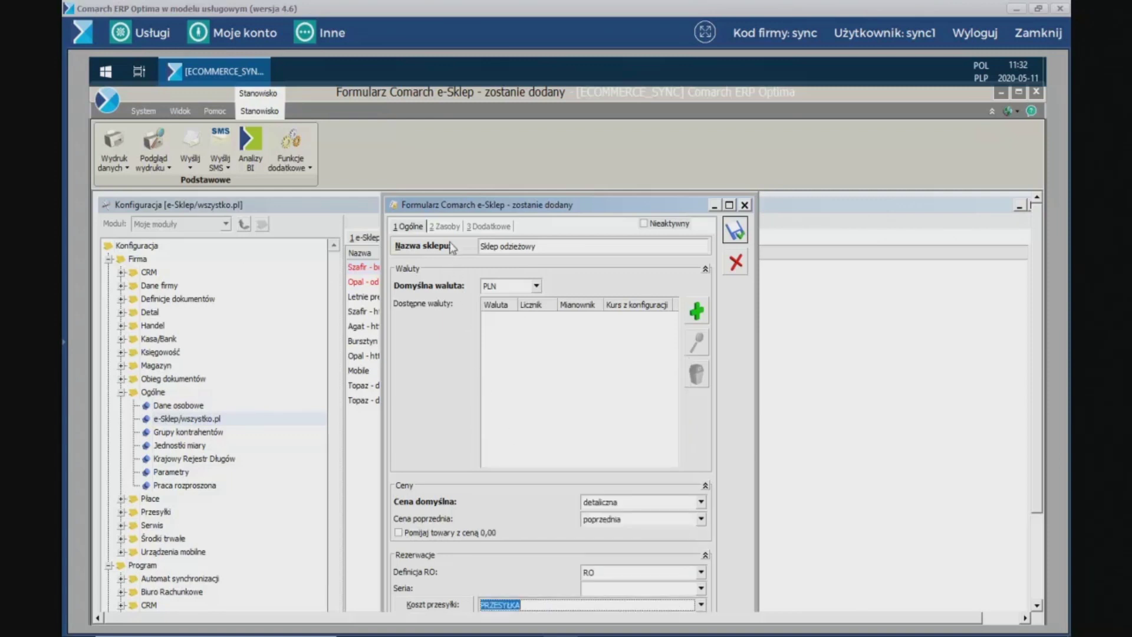
{"action": "left_click", "coordinate": [445, 227]}
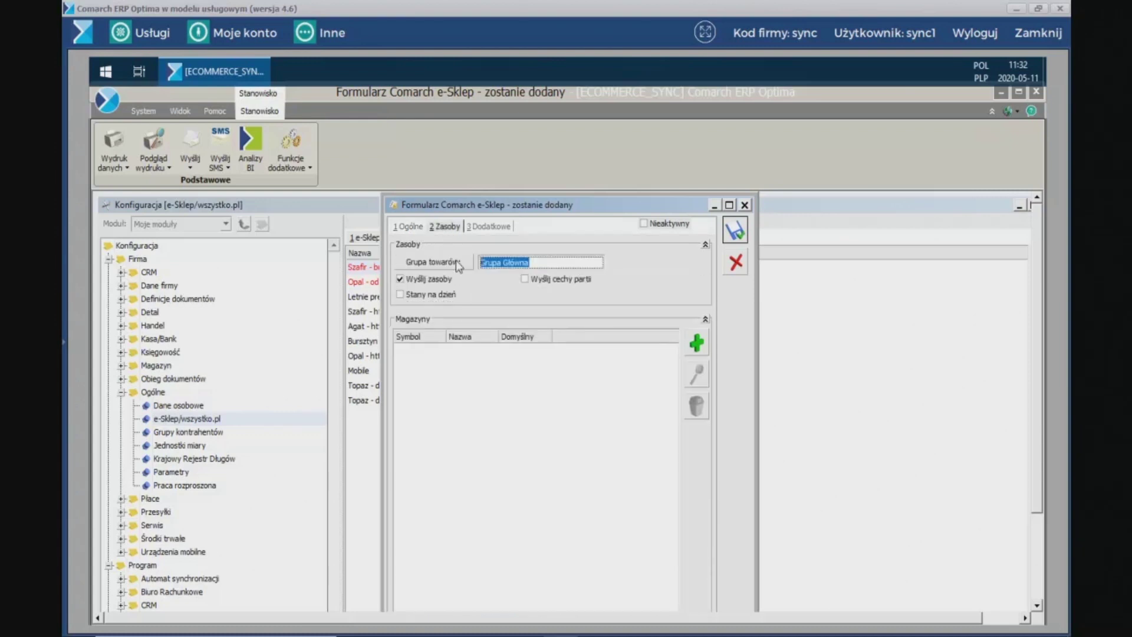
Select the TOPAZ item group as the shop's product source
{"action": "left_click", "coordinate": [450, 266]}
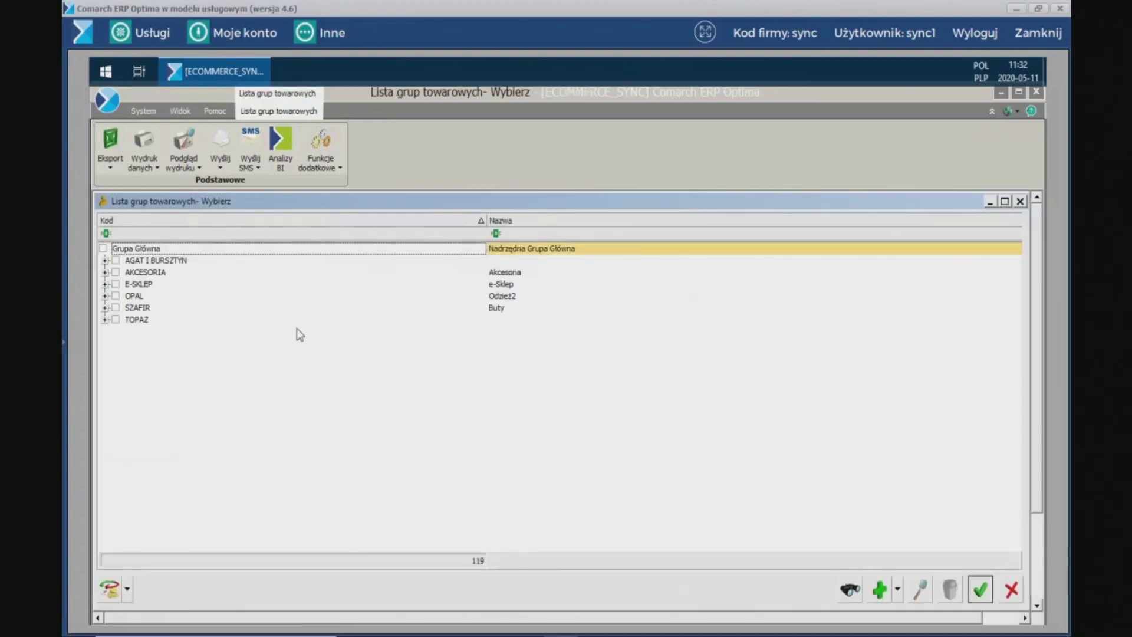
{"action": "left_click", "coordinate": [116, 319]}
{"action": "left_click", "coordinate": [105, 320]}
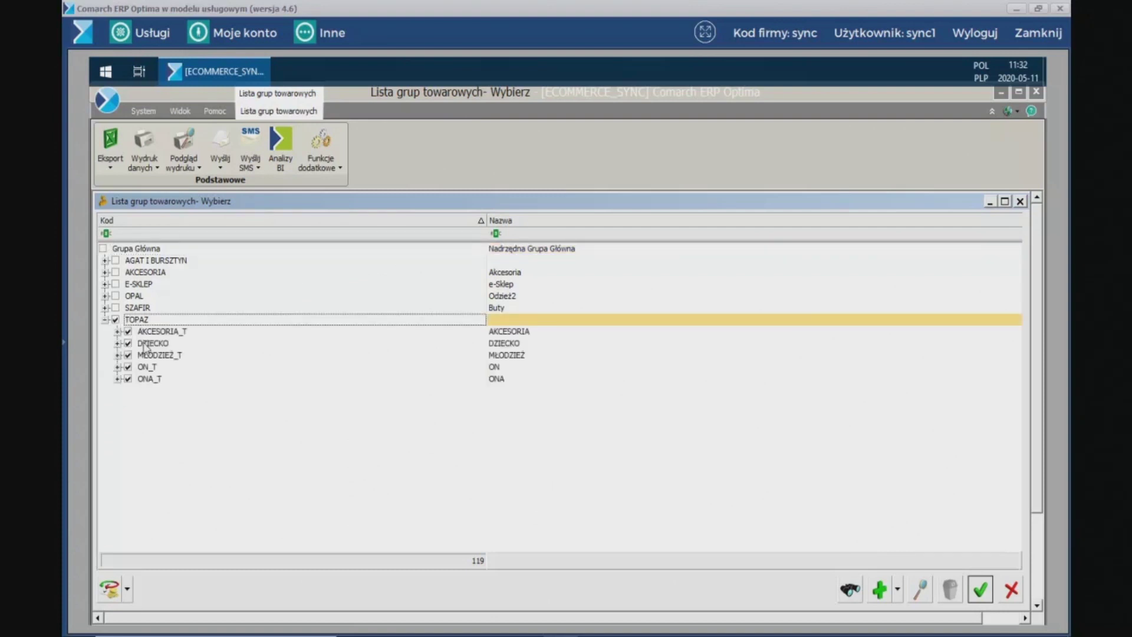
{"action": "left_click", "coordinate": [118, 355]}
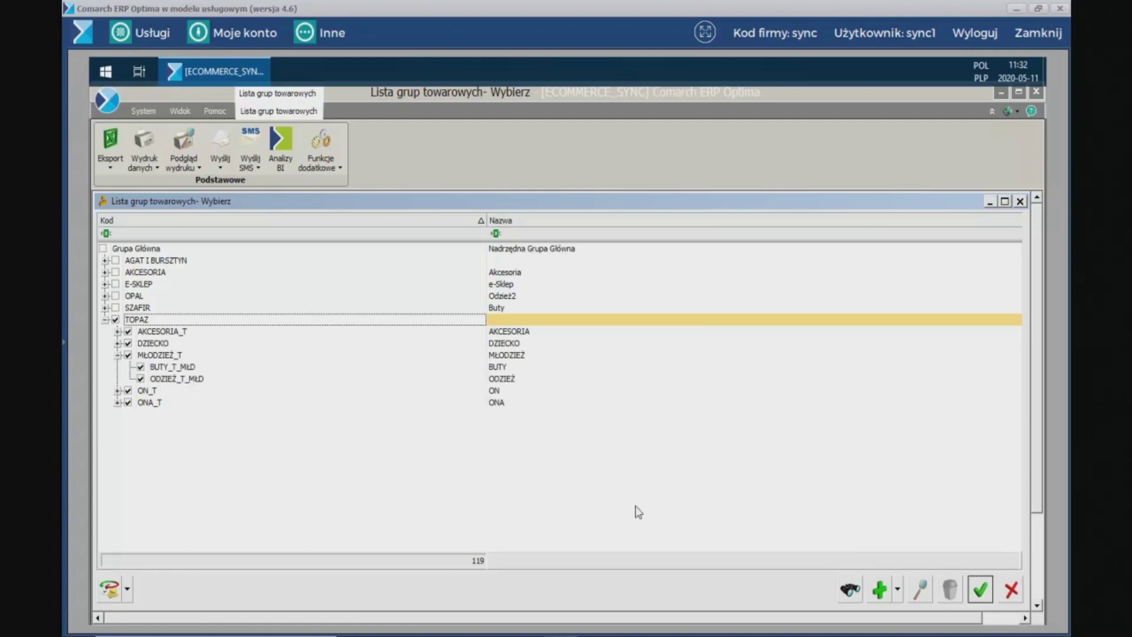
{"action": "left_click", "coordinate": [977, 590]}
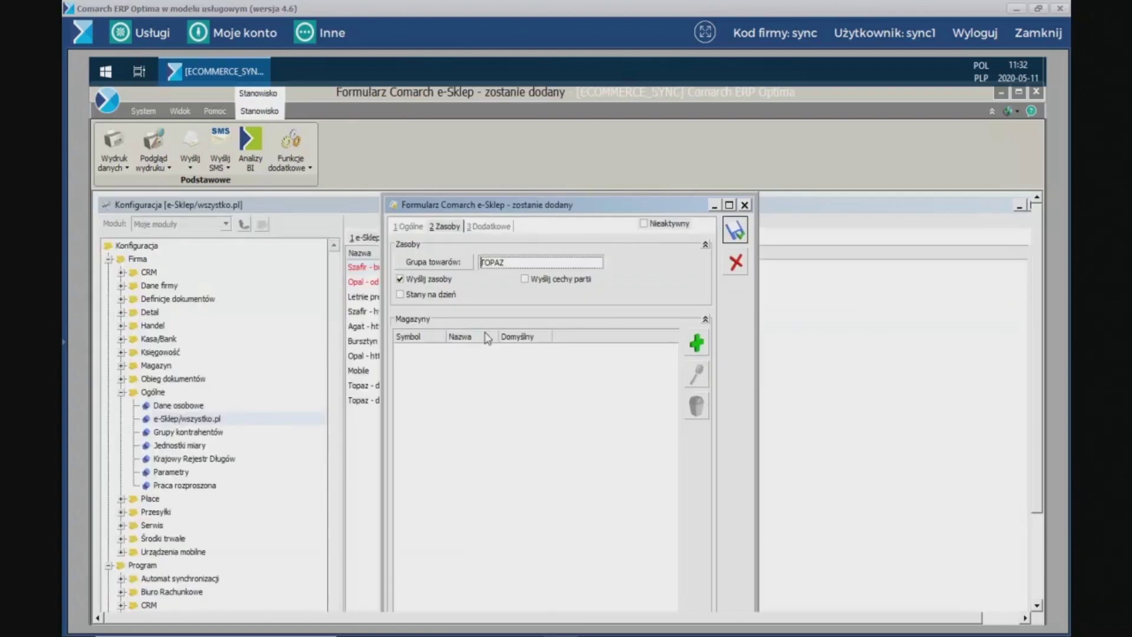
Add warehouse MAGAZYN and mark it as the default warehouse
{"action": "left_click", "coordinate": [696, 343]}
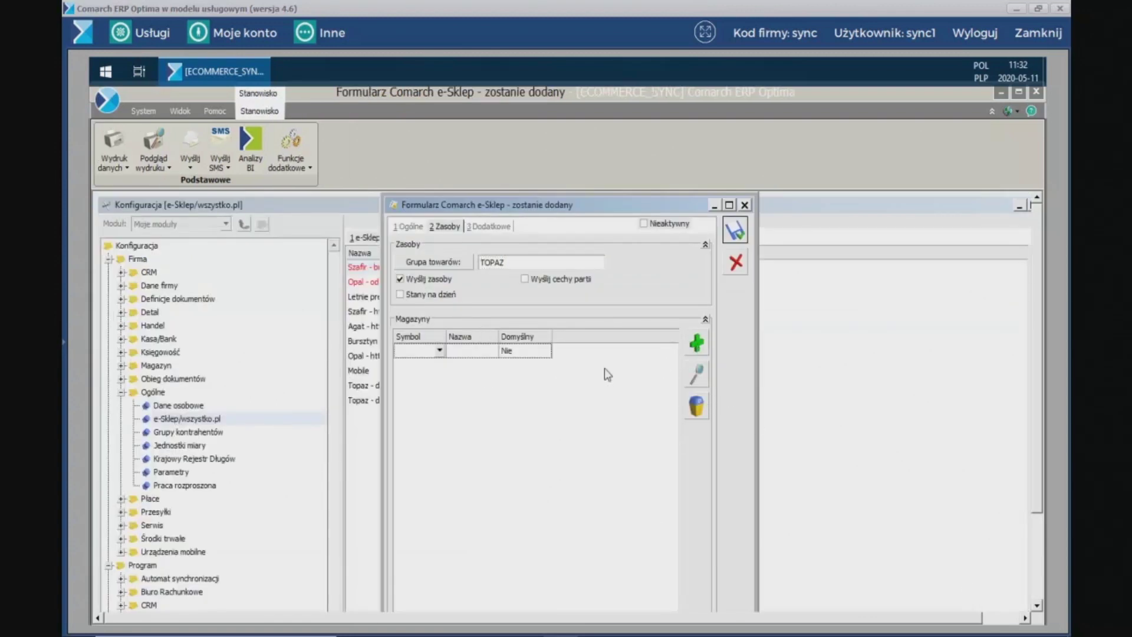
{"action": "left_click", "coordinate": [439, 350]}
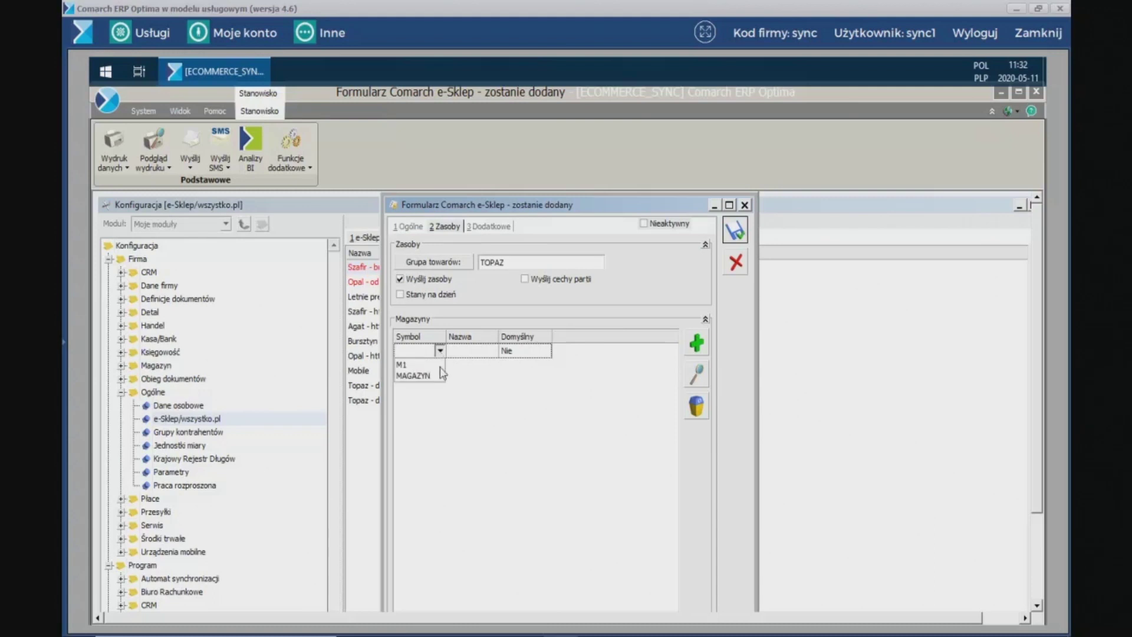
{"action": "left_click", "coordinate": [437, 378]}
{"action": "left_click", "coordinate": [522, 355]}
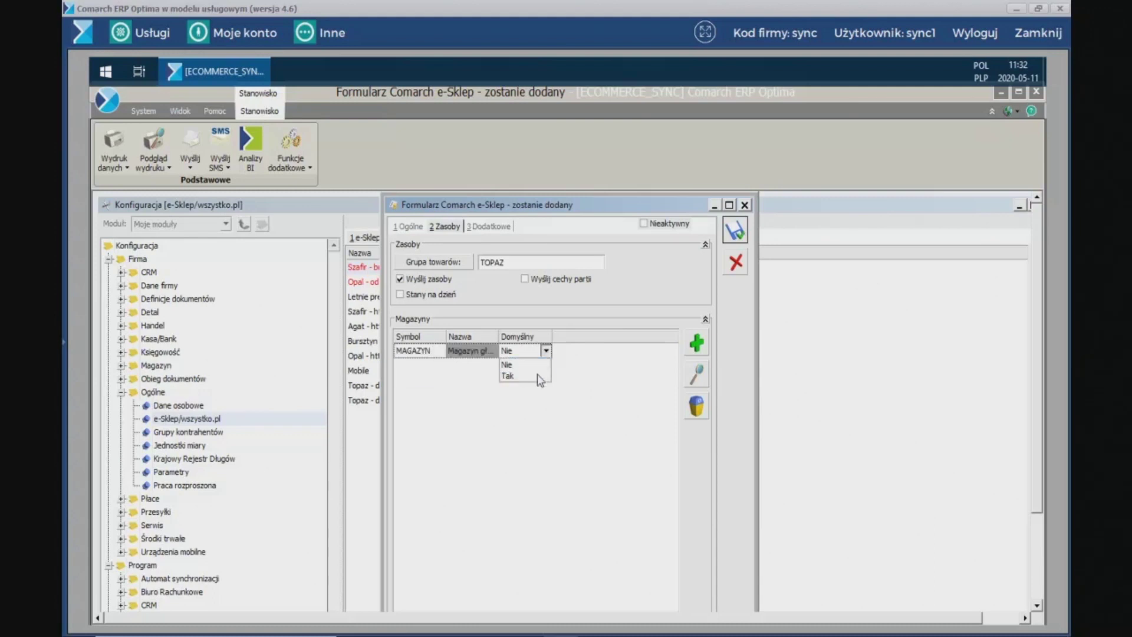
{"action": "left_click", "coordinate": [537, 374]}
{"action": "left_click", "coordinate": [569, 411]}
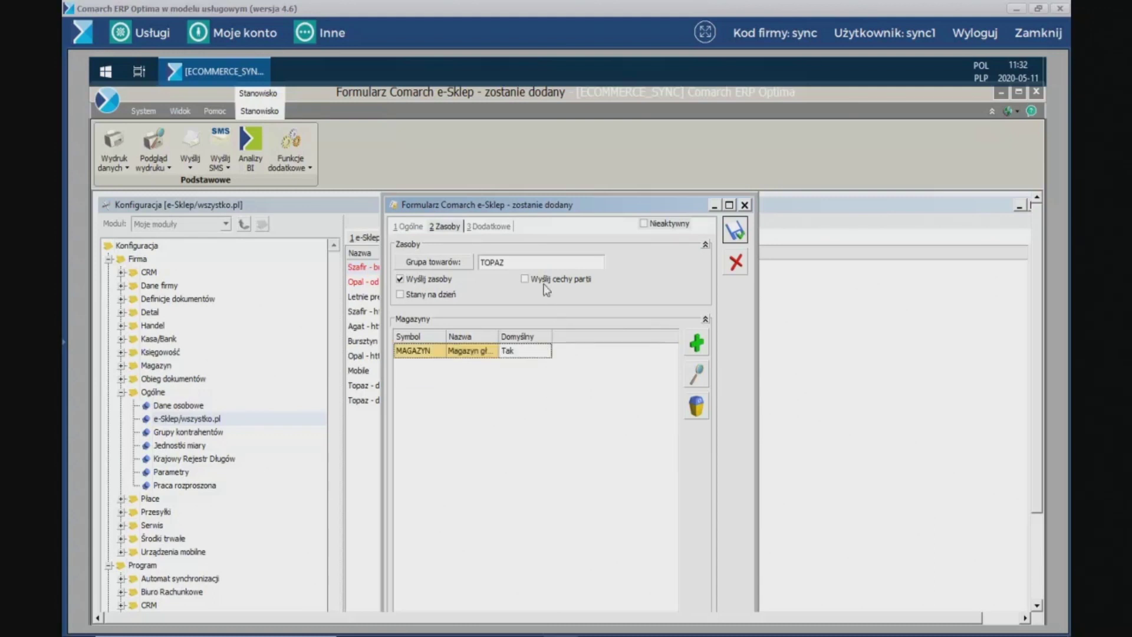
{"action": "left_click", "coordinate": [498, 228]}
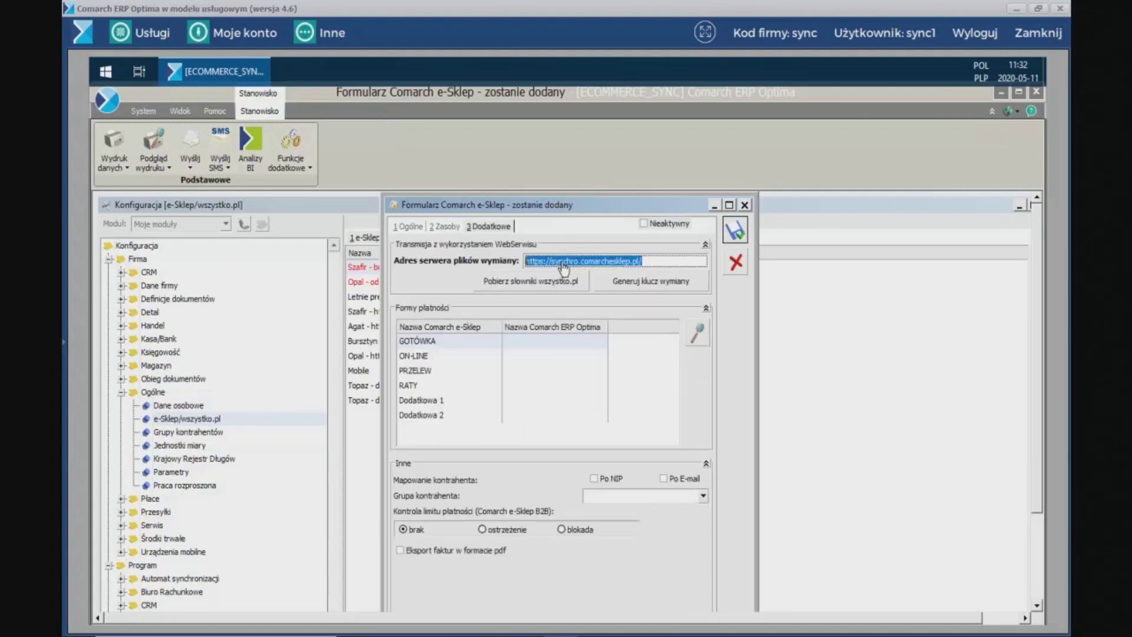
Start generating the exchange key, then bring the e-Sklep panel forward in the browser
{"action": "left_click", "coordinate": [636, 284]}
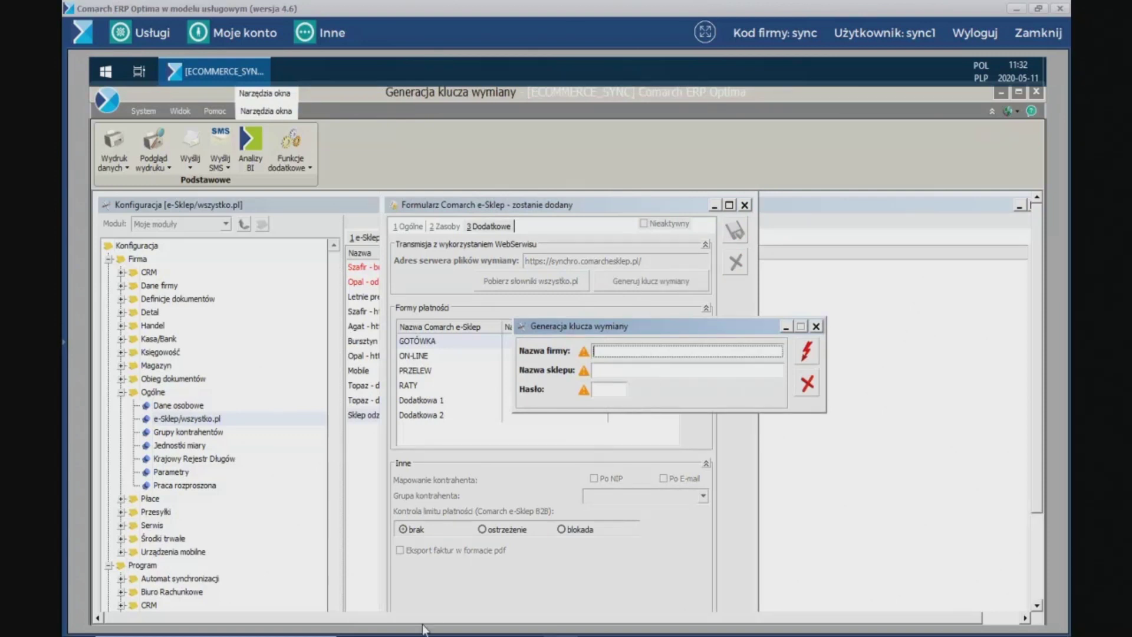
{"action": "left_click", "coordinate": [380, 628]}
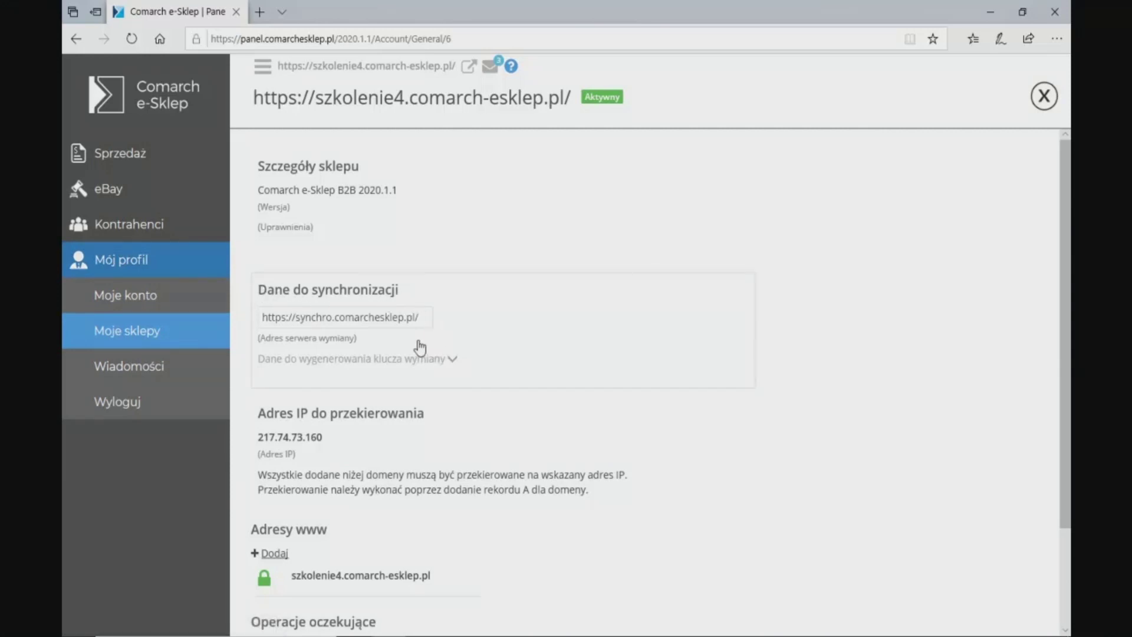
Reveal the shop's 'Dane do wygenerowania klucza wymiany' in Moje sklepy
{"action": "left_click", "coordinate": [450, 360]}
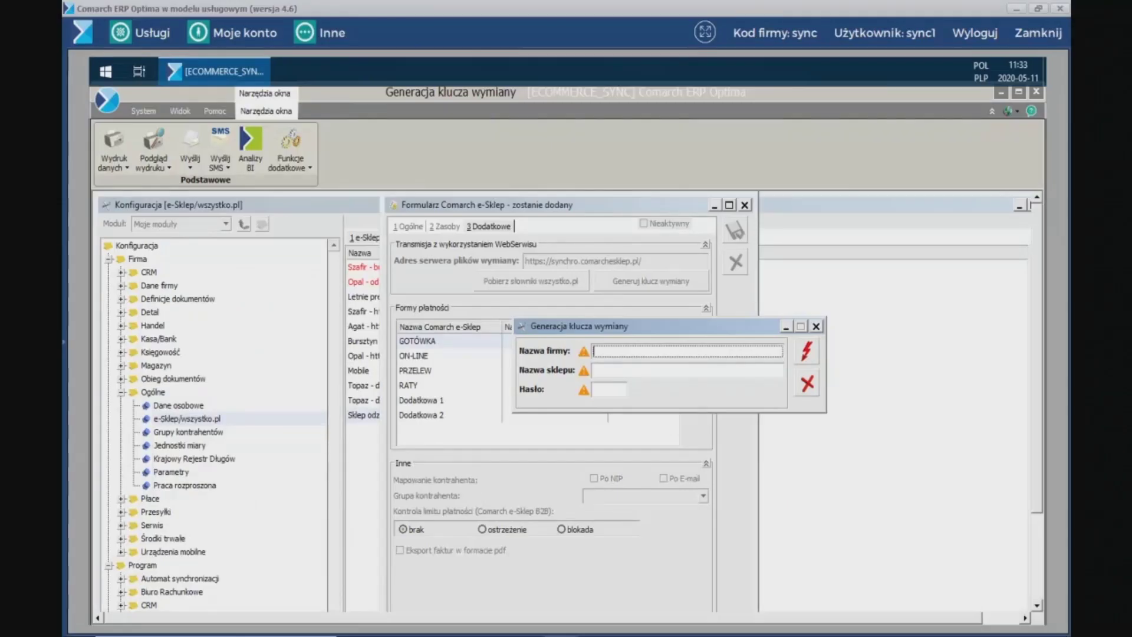
Enter the company name, shop name szkolenie4 and the shop password, and generate the exchange key
{"action": "left_click", "coordinate": [606, 373]}
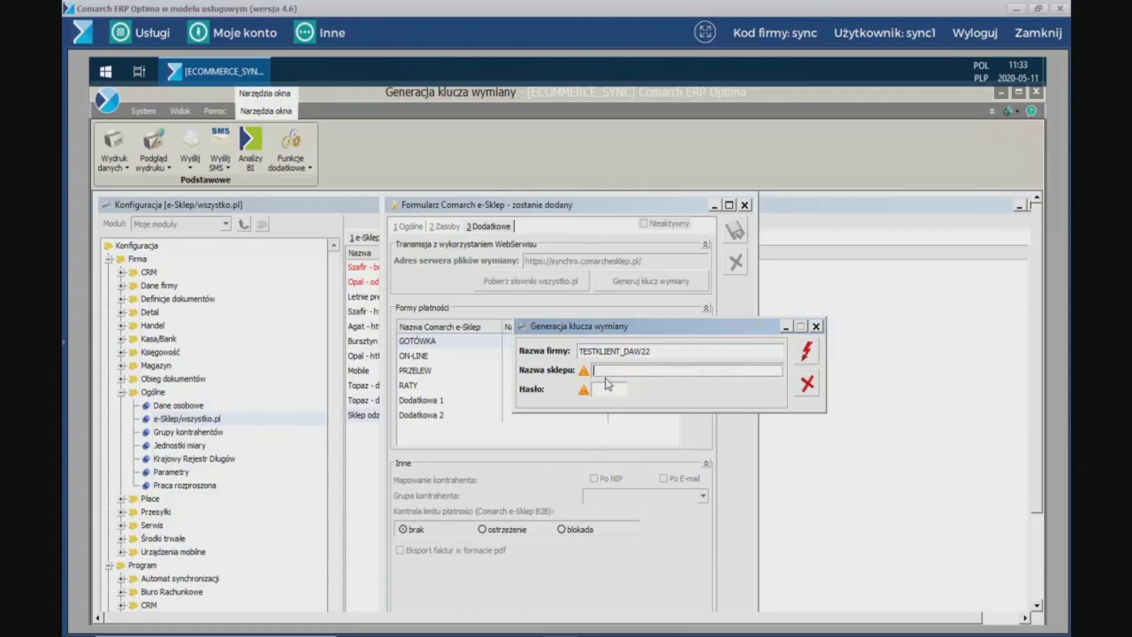
{"action": "type", "text": "szkolenie4"}
{"action": "left_click", "coordinate": [594, 392]}
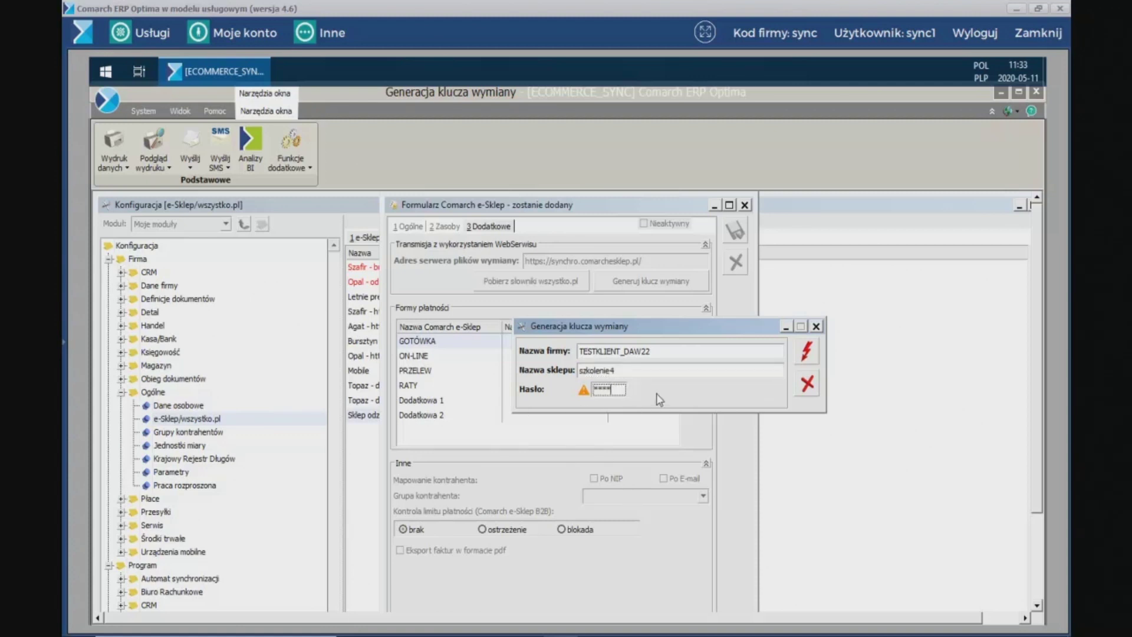
{"action": "left_click", "coordinate": [662, 372]}
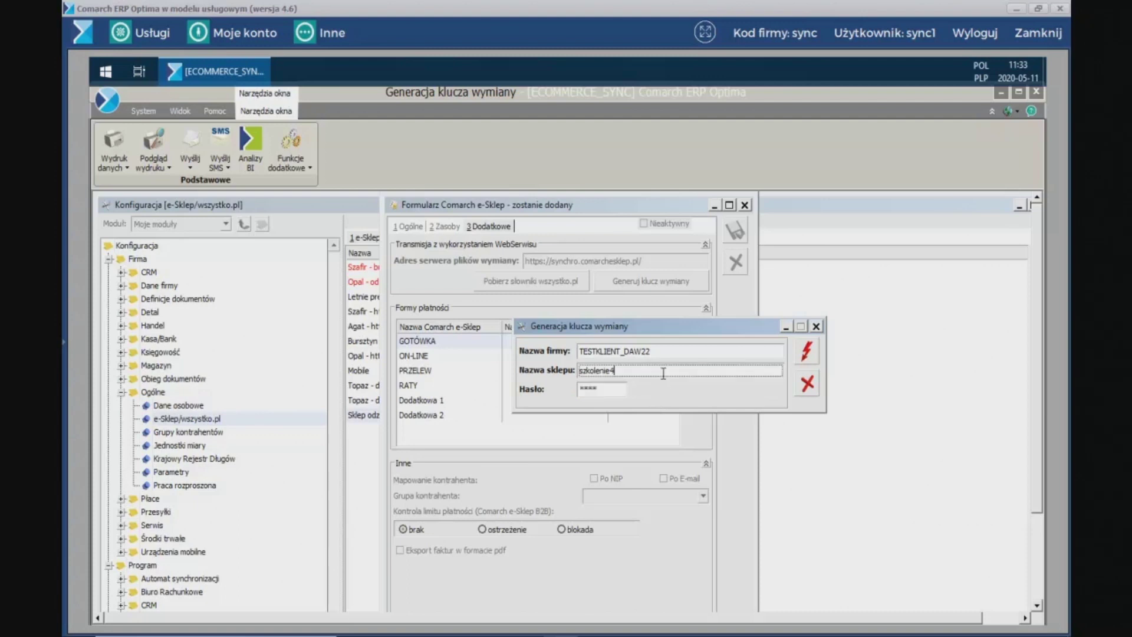
{"action": "left_click", "coordinate": [806, 354]}
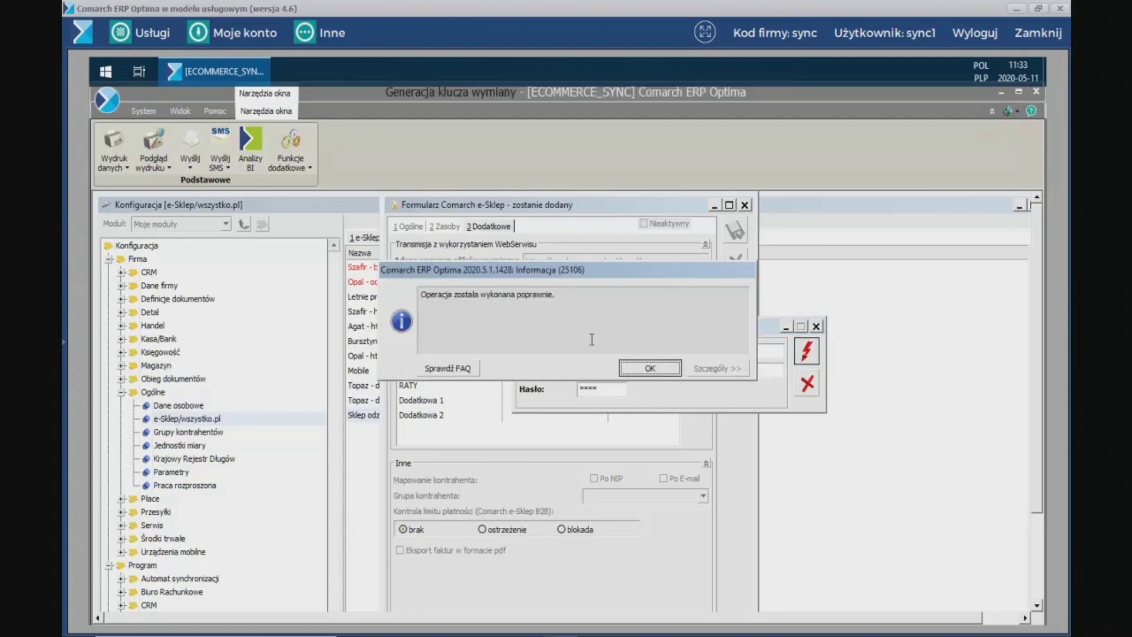
{"action": "left_click", "coordinate": [649, 369]}
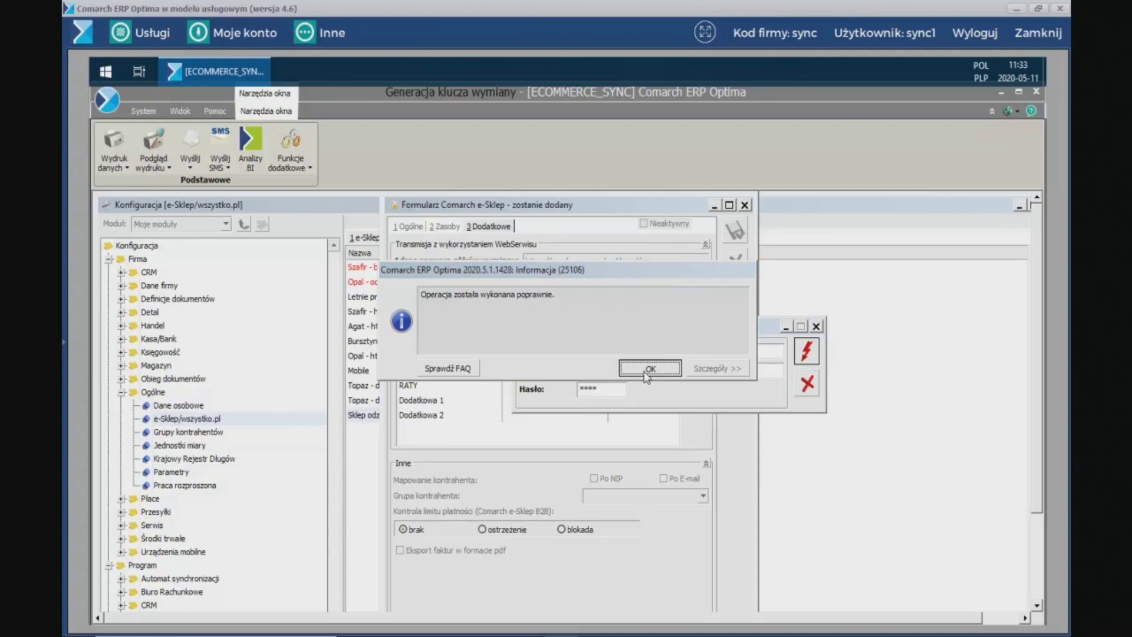
{"action": "left_click", "coordinate": [571, 345]}
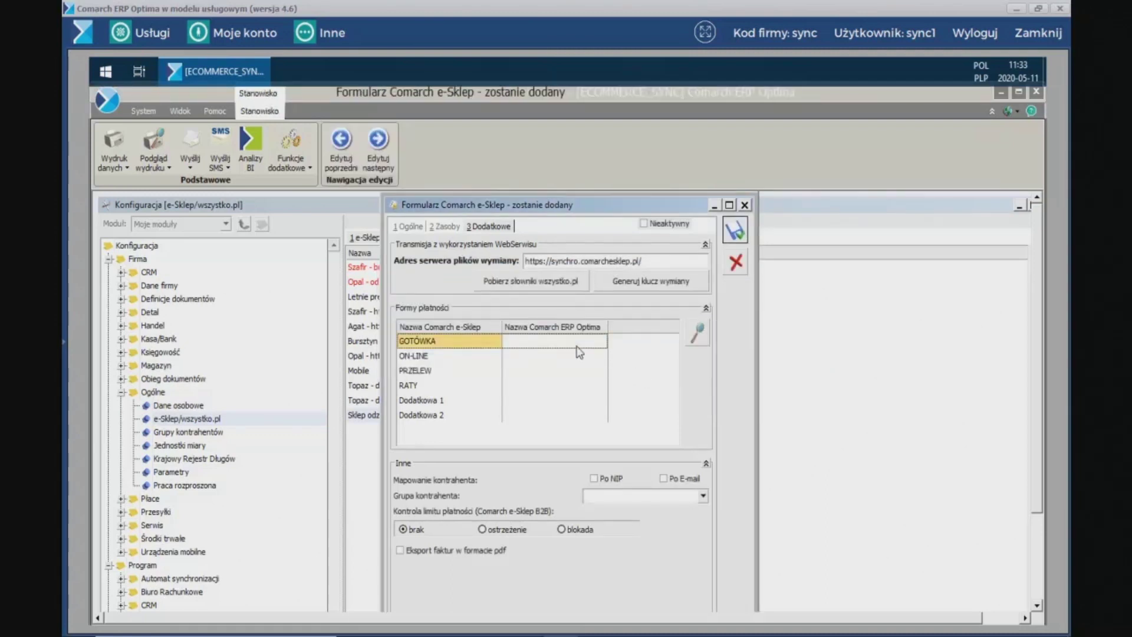
Map payment GOTÓWKA to gotówka, and ON-LINE and PRZELEW to przelew
{"action": "left_click", "coordinate": [601, 340]}
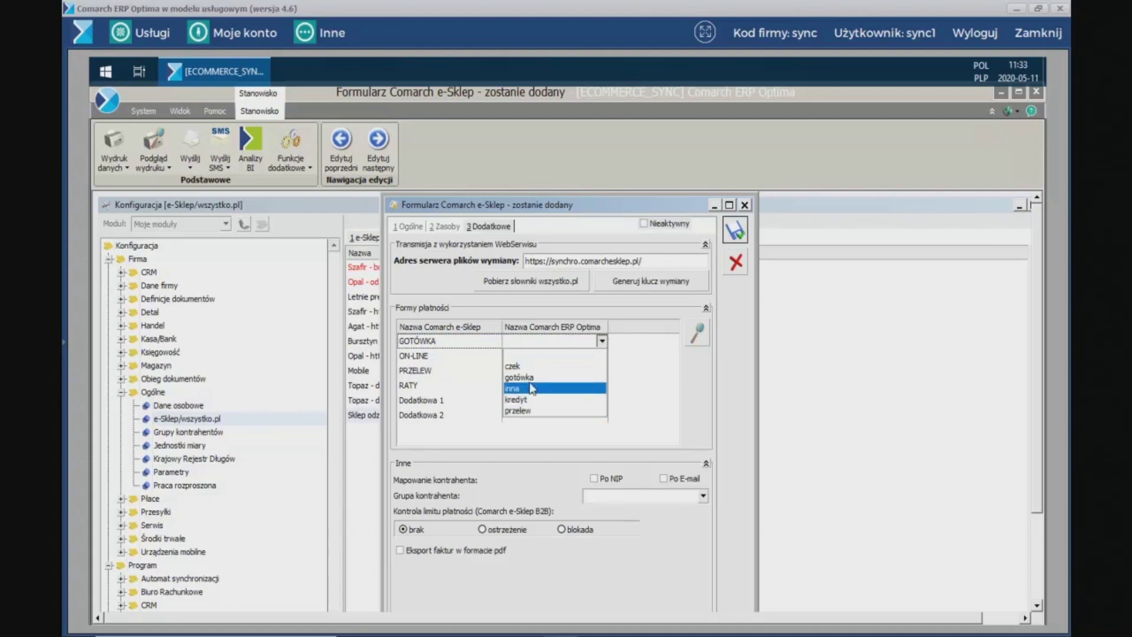
{"action": "left_click", "coordinate": [533, 377]}
{"action": "left_click", "coordinate": [538, 357]}
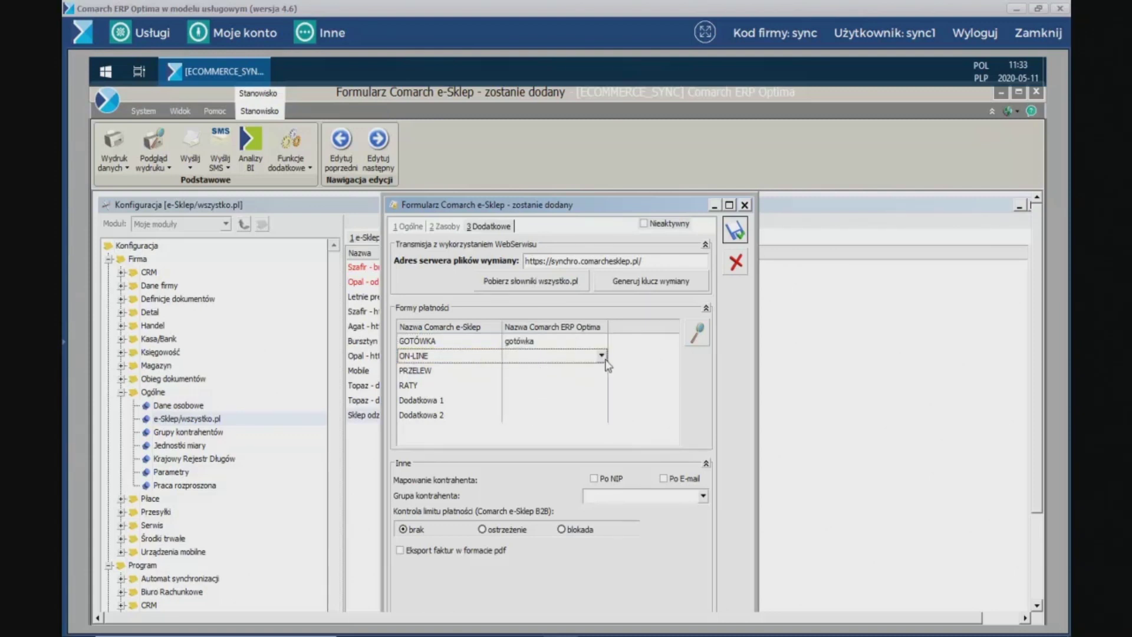
{"action": "left_click", "coordinate": [602, 356]}
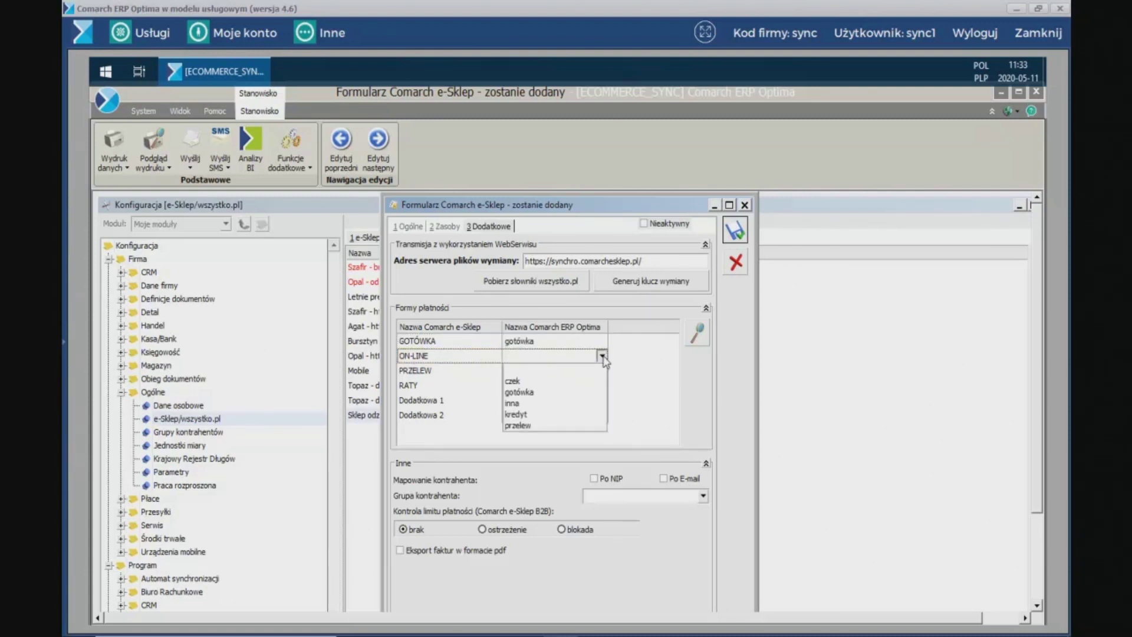
{"action": "left_click", "coordinate": [523, 426]}
{"action": "left_click", "coordinate": [525, 371]}
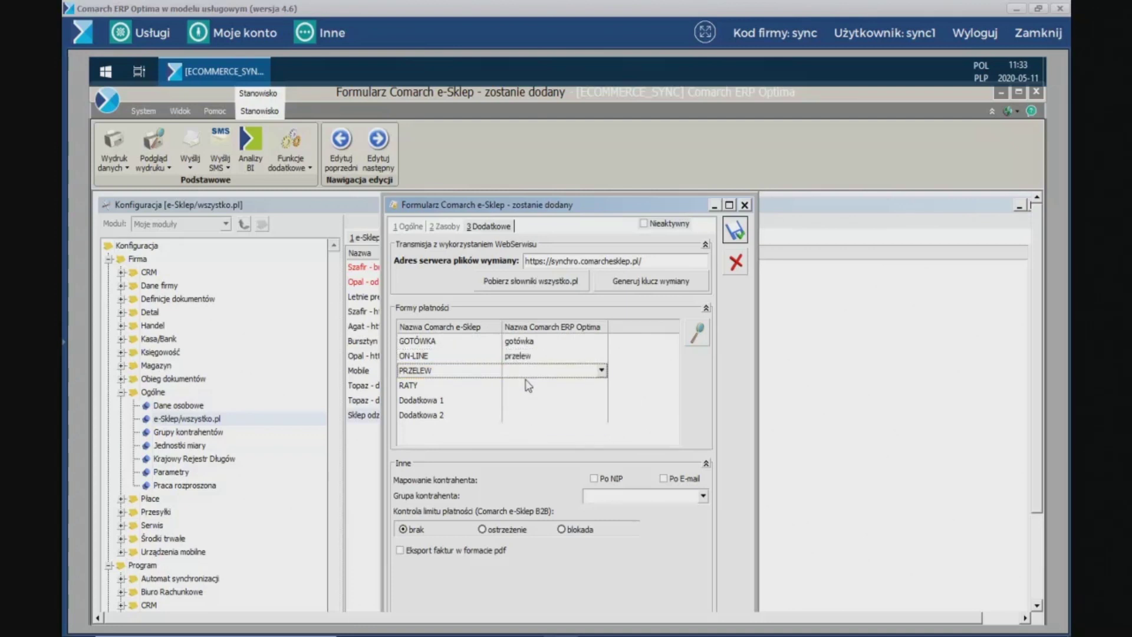
{"action": "left_click", "coordinate": [602, 370]}
{"action": "left_click", "coordinate": [524, 436]}
Map RATY to kredyt and both Dodatkowa methods to inna, match by NIP, set limit control to ostrzeżenie
{"action": "left_click", "coordinate": [524, 388]}
{"action": "left_click", "coordinate": [601, 385]}
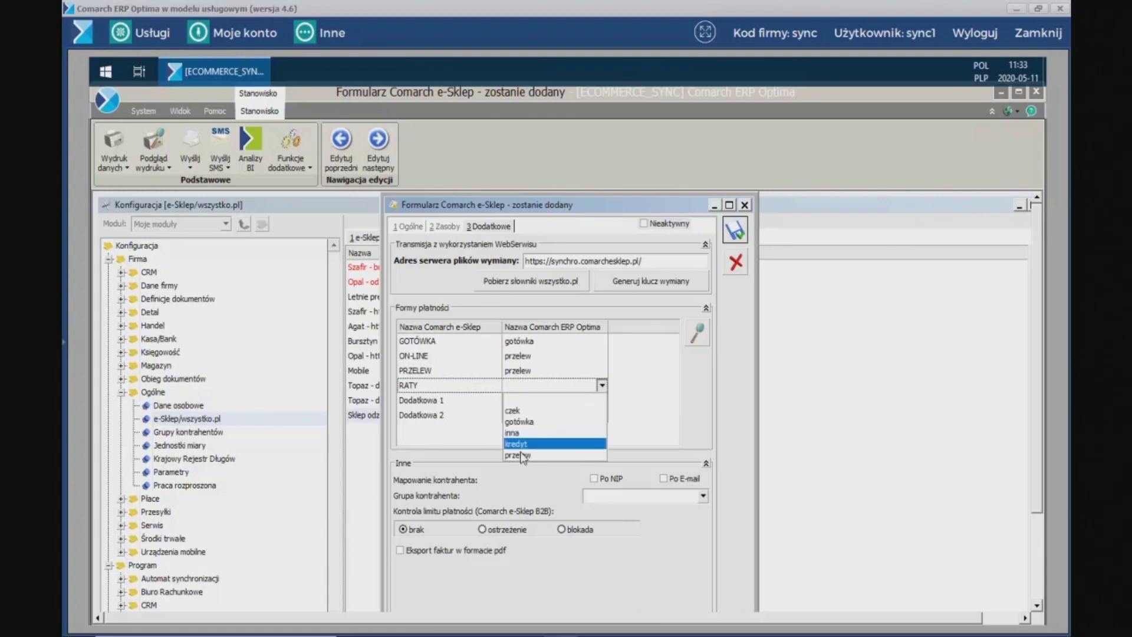
{"action": "left_click", "coordinate": [554, 444]}
{"action": "left_click", "coordinate": [590, 401]}
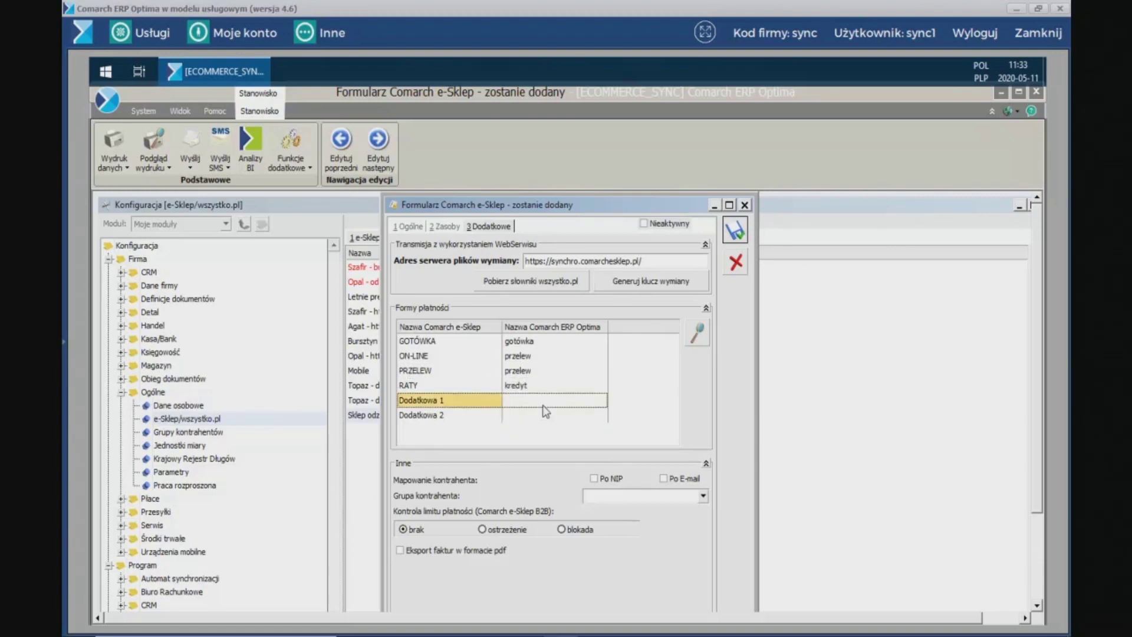
{"action": "left_click", "coordinate": [601, 400]}
{"action": "left_click", "coordinate": [531, 451]}
{"action": "left_click", "coordinate": [571, 416]}
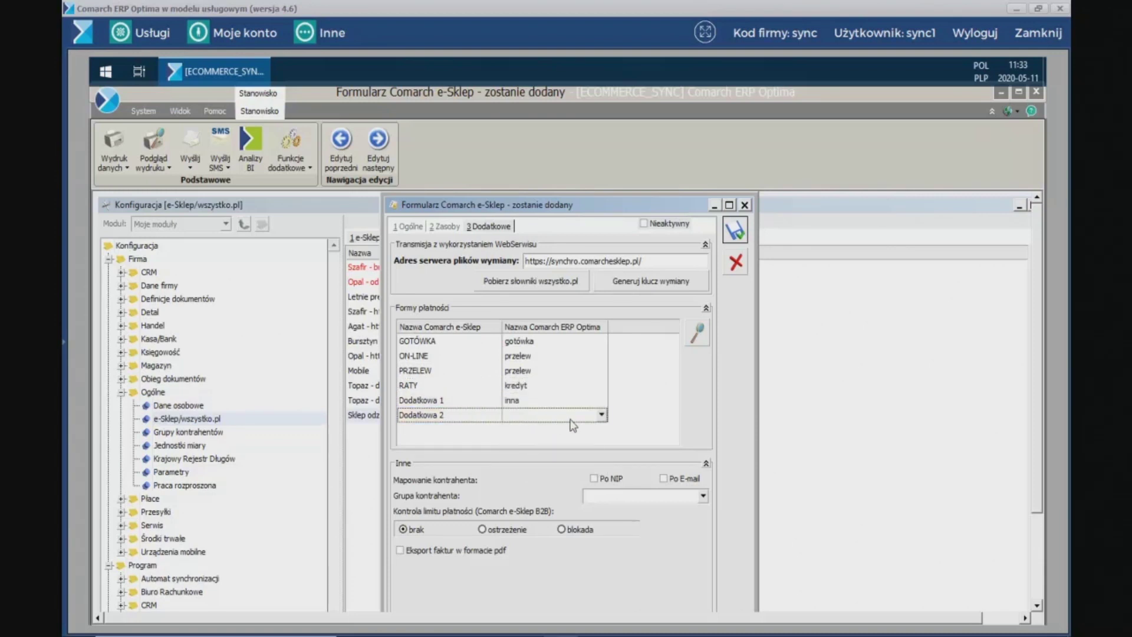
{"action": "left_click", "coordinate": [601, 414]}
{"action": "left_click", "coordinate": [526, 467]}
{"action": "left_click", "coordinate": [599, 481]}
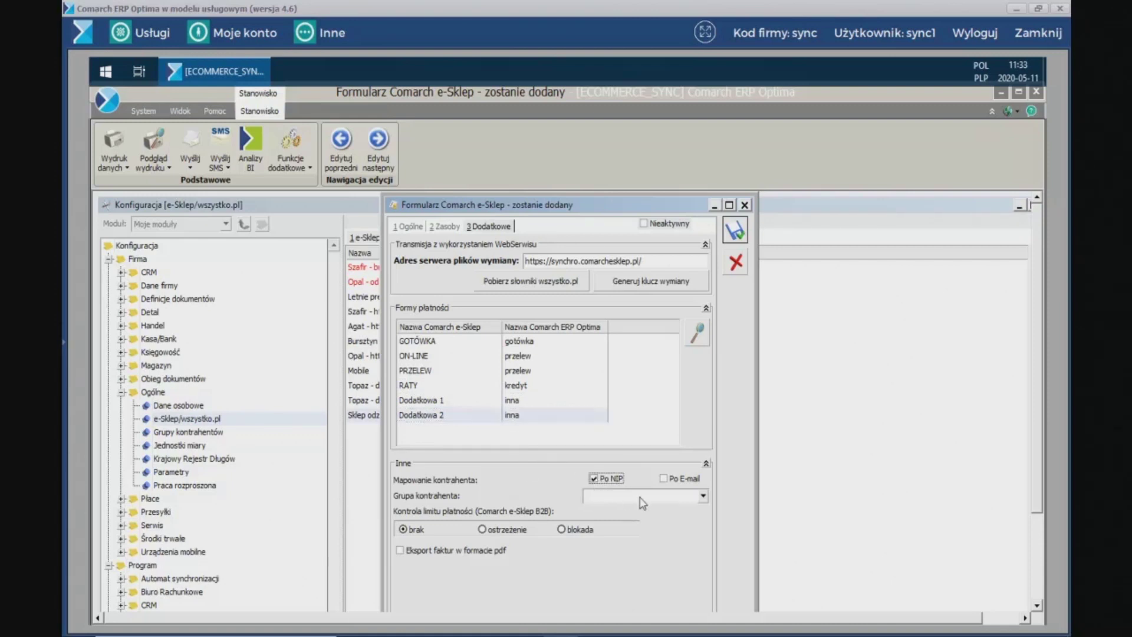
{"action": "left_click", "coordinate": [483, 529]}
Save the Sklep odzieżowy shop and close the configuration window
{"action": "left_click", "coordinate": [736, 233]}
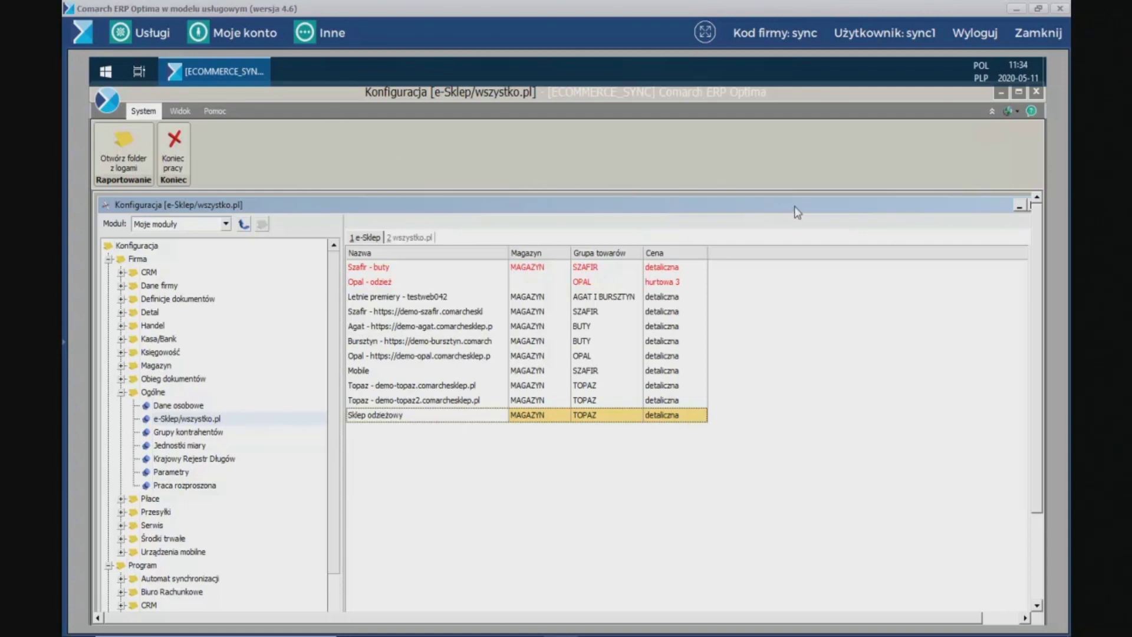
{"action": "left_click_drag", "start_coordinate": [1004, 206], "coordinate": [958, 205]}
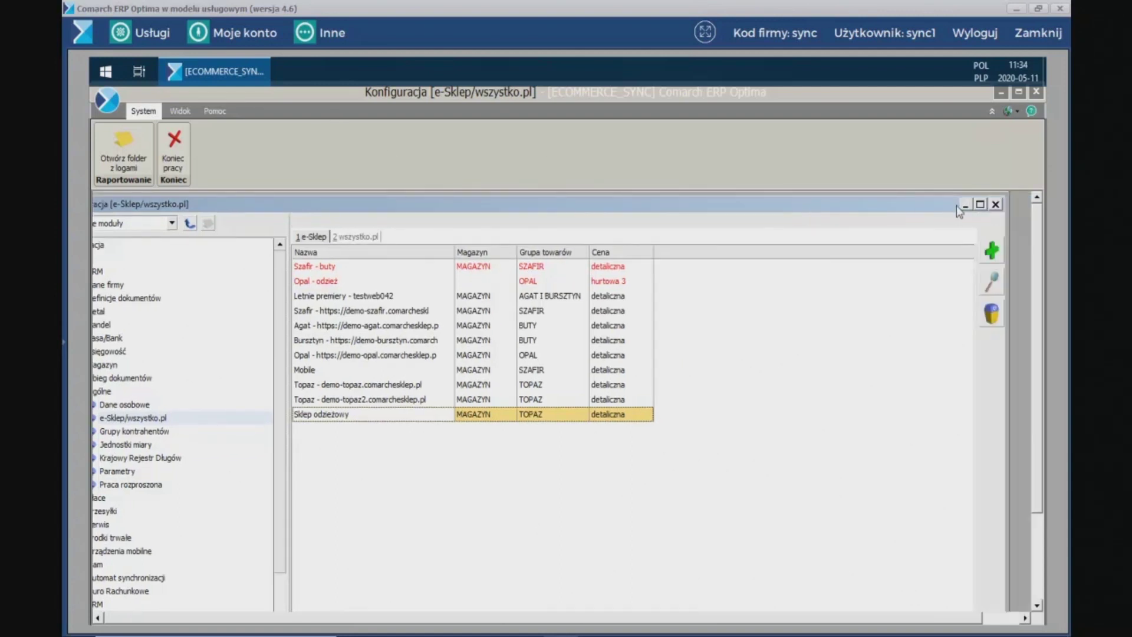
{"action": "left_click", "coordinate": [996, 205]}
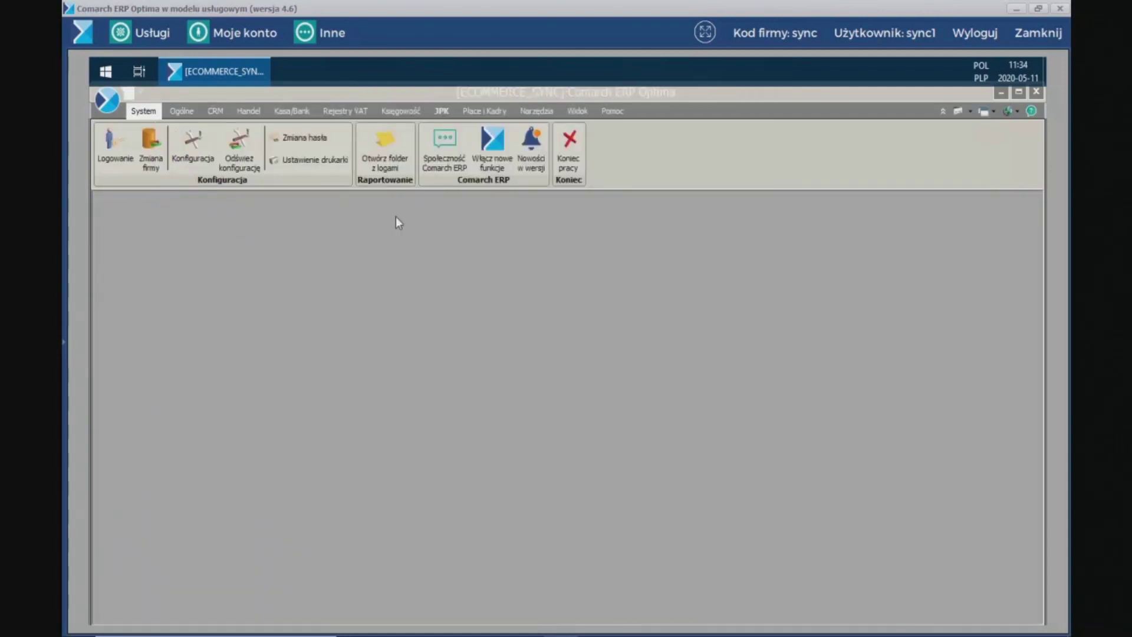
Open the Cennik price list and open item AK1 Czarne rękawiczki for editing
{"action": "left_click", "coordinate": [182, 115]}
{"action": "left_click", "coordinate": [270, 160]}
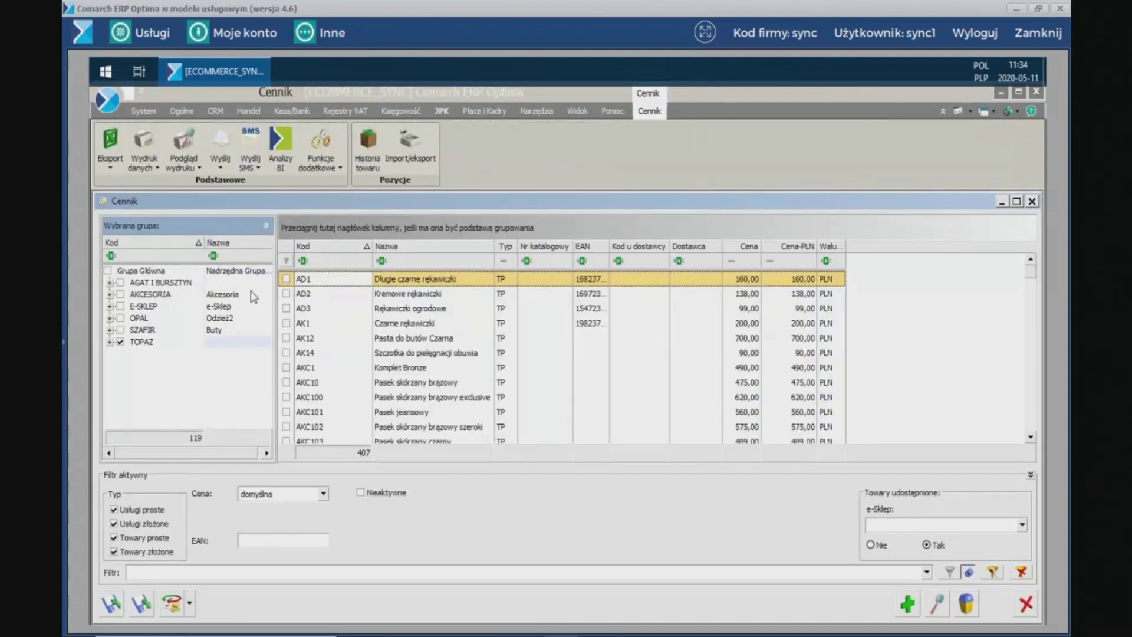
{"action": "left_click", "coordinate": [437, 299]}
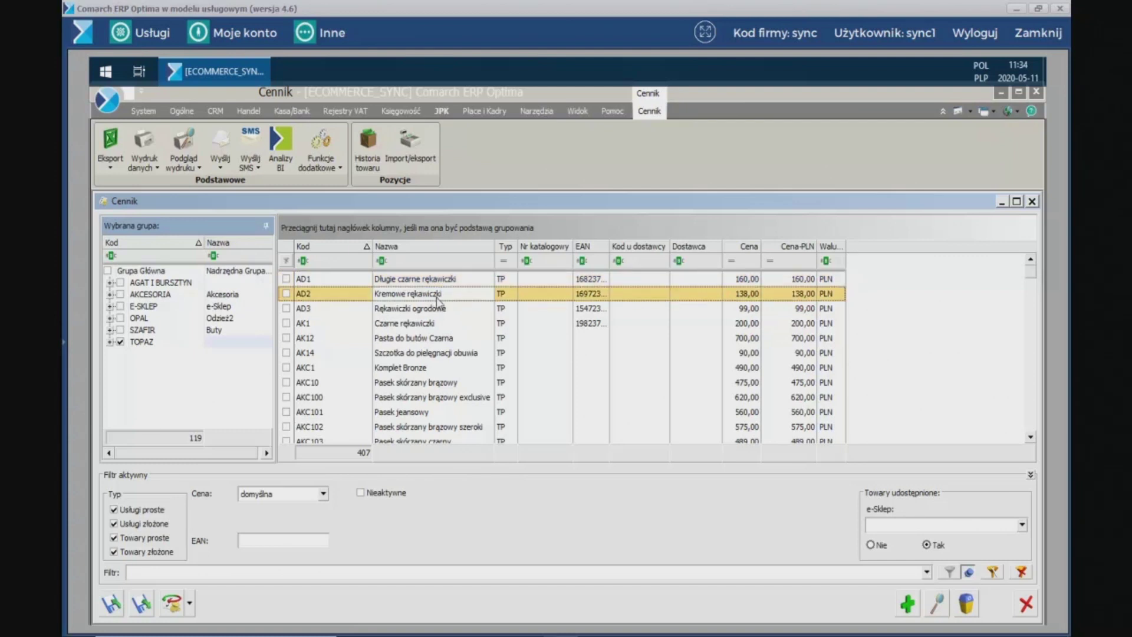
{"action": "left_click", "coordinate": [425, 328]}
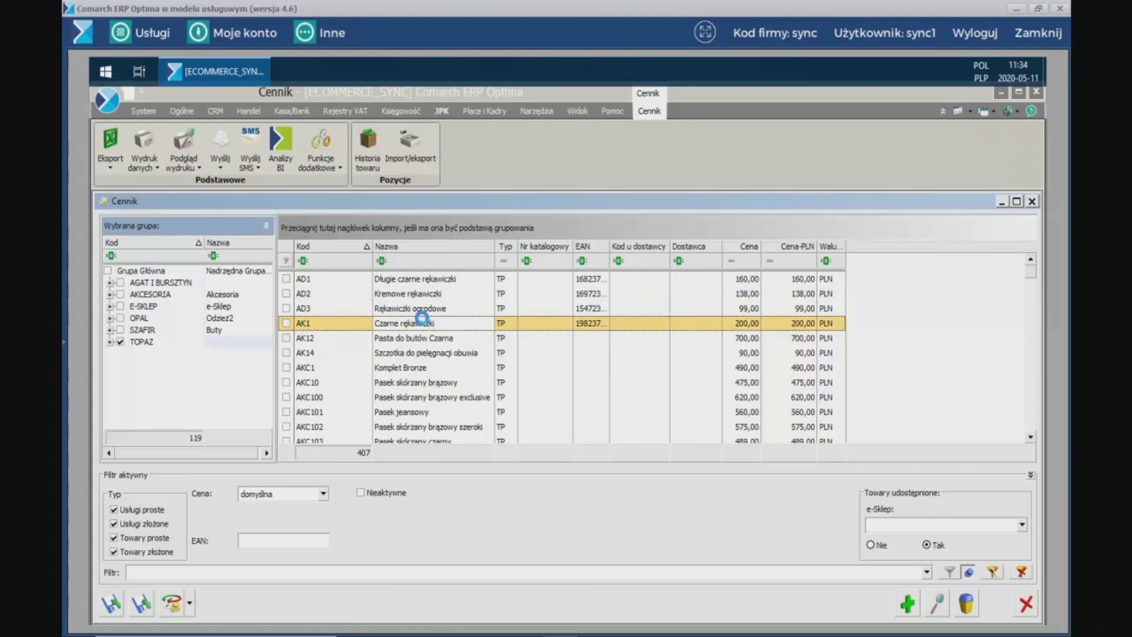
{"action": "double_click", "coordinate": [429, 326]}
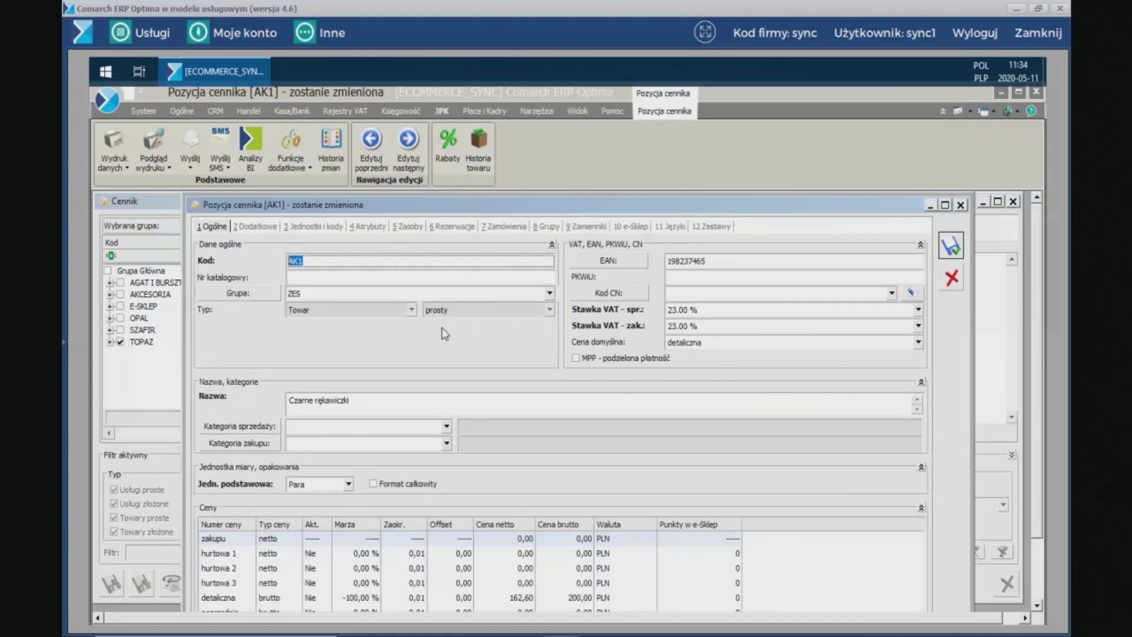
Check AK1's code and detaliczna price, then its producer and brand Elit on Dodatkowe
{"action": "left_click", "coordinate": [319, 262]}
{"action": "left_click", "coordinate": [492, 597]}
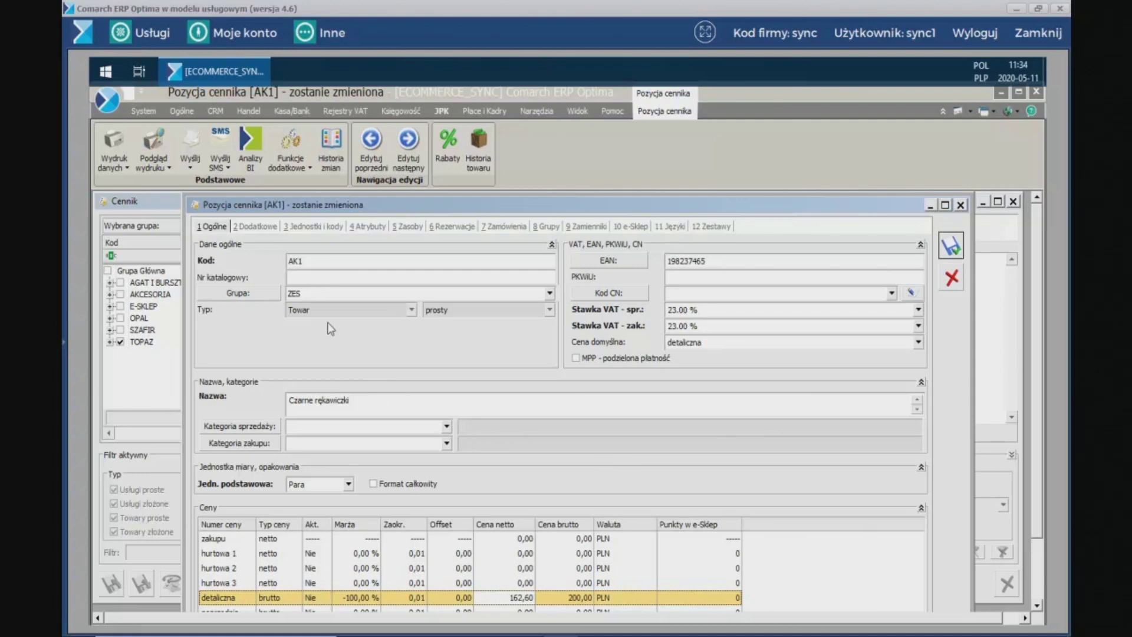
{"action": "left_click", "coordinate": [257, 226]}
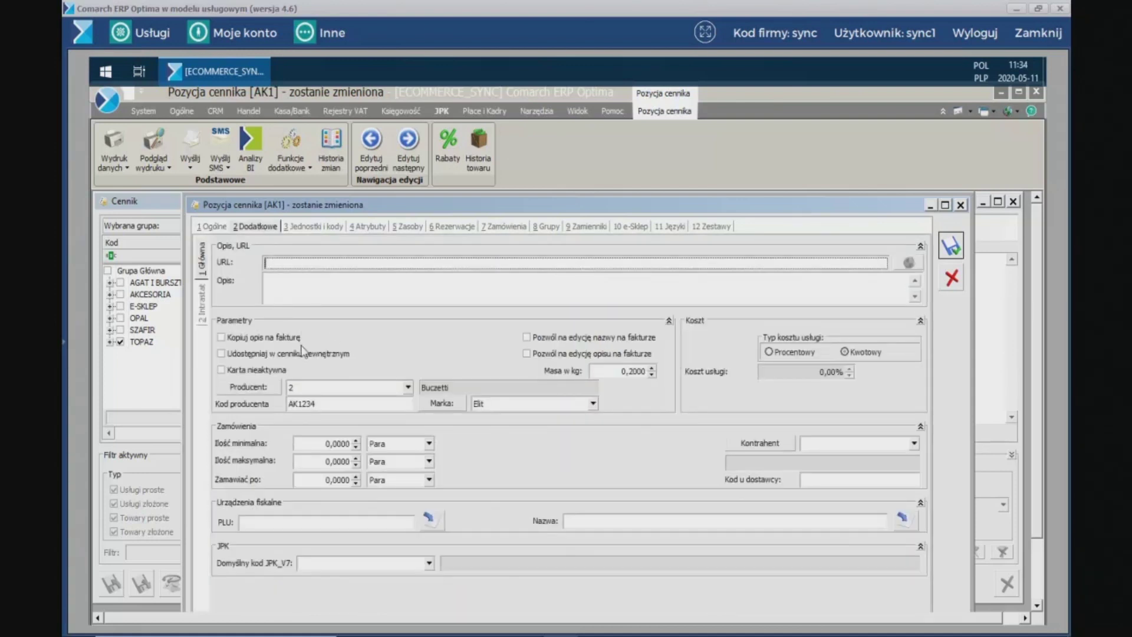
{"action": "left_click", "coordinate": [352, 389]}
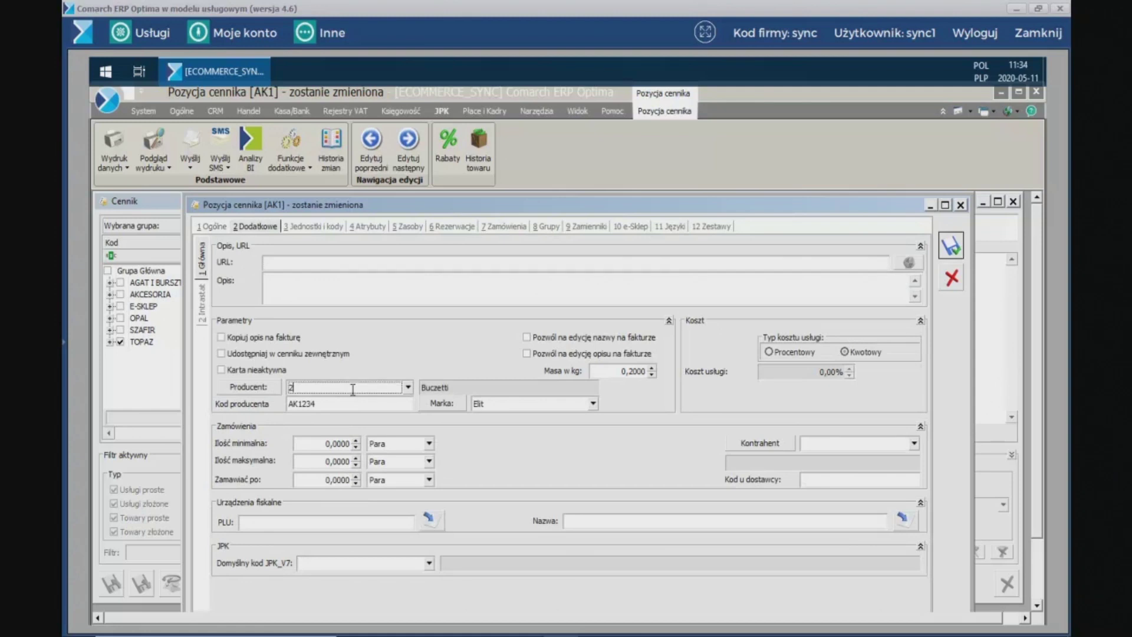
{"action": "left_click", "coordinate": [500, 405]}
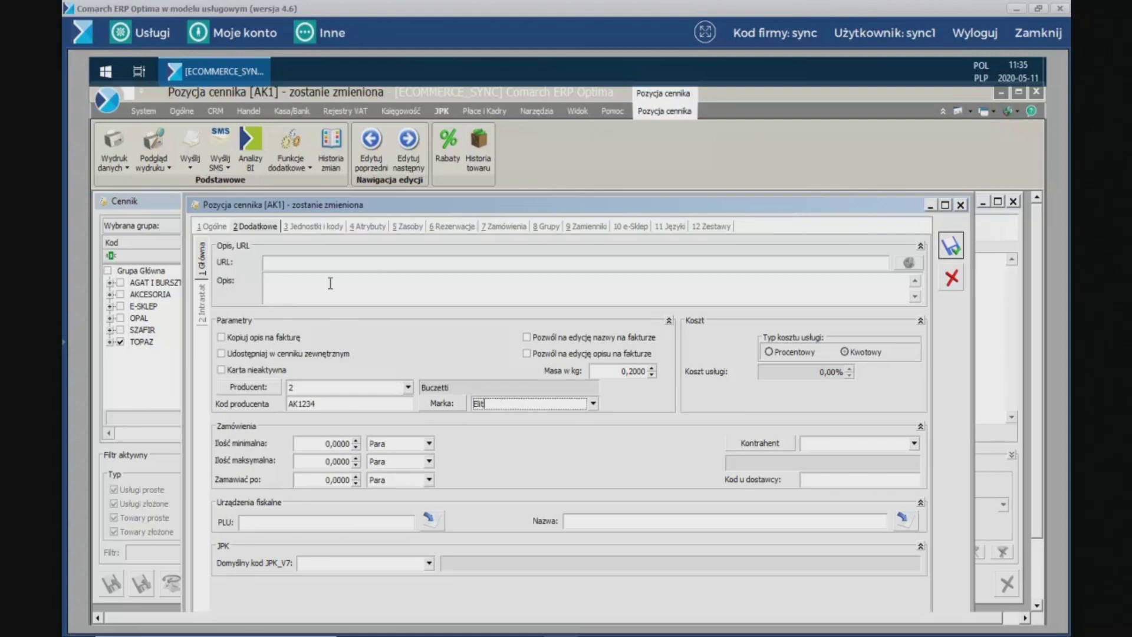
{"action": "left_click", "coordinate": [370, 227]}
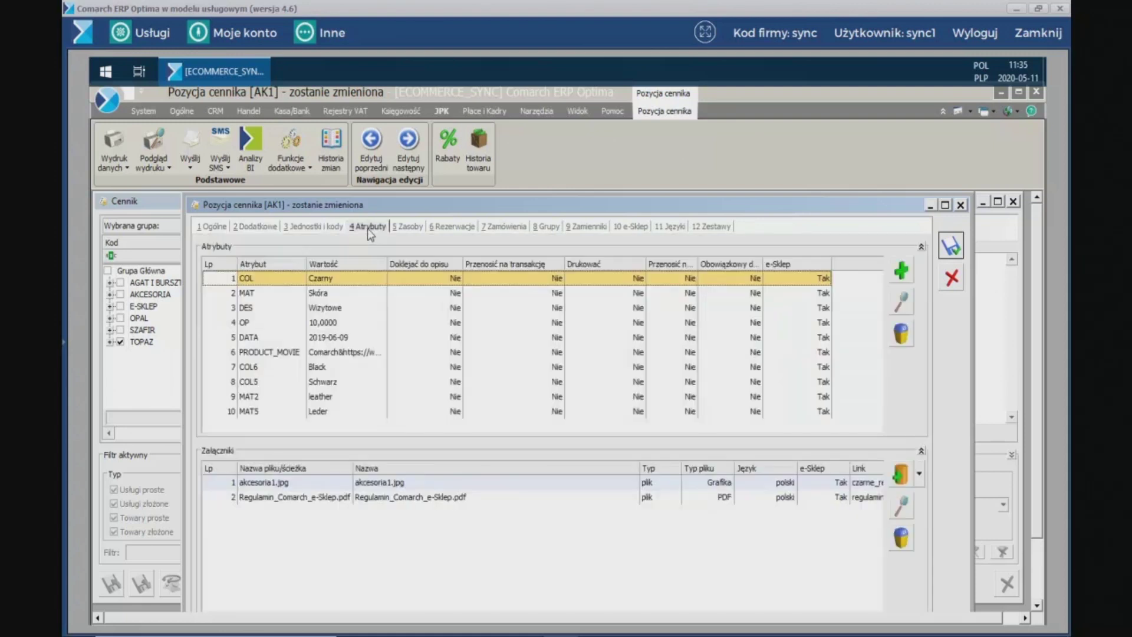
Inspect the COL attribute and the akcesoria1.jpg and regulations PDF attachments, then list AK1's groups
{"action": "double_click", "coordinate": [327, 280]}
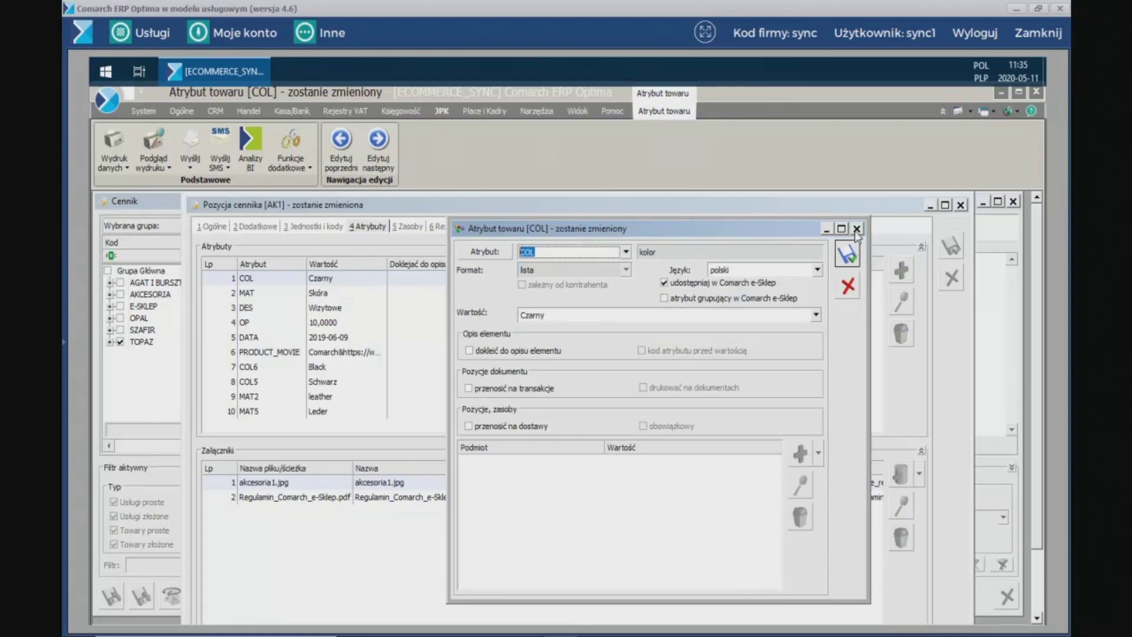
{"action": "left_click", "coordinate": [849, 254]}
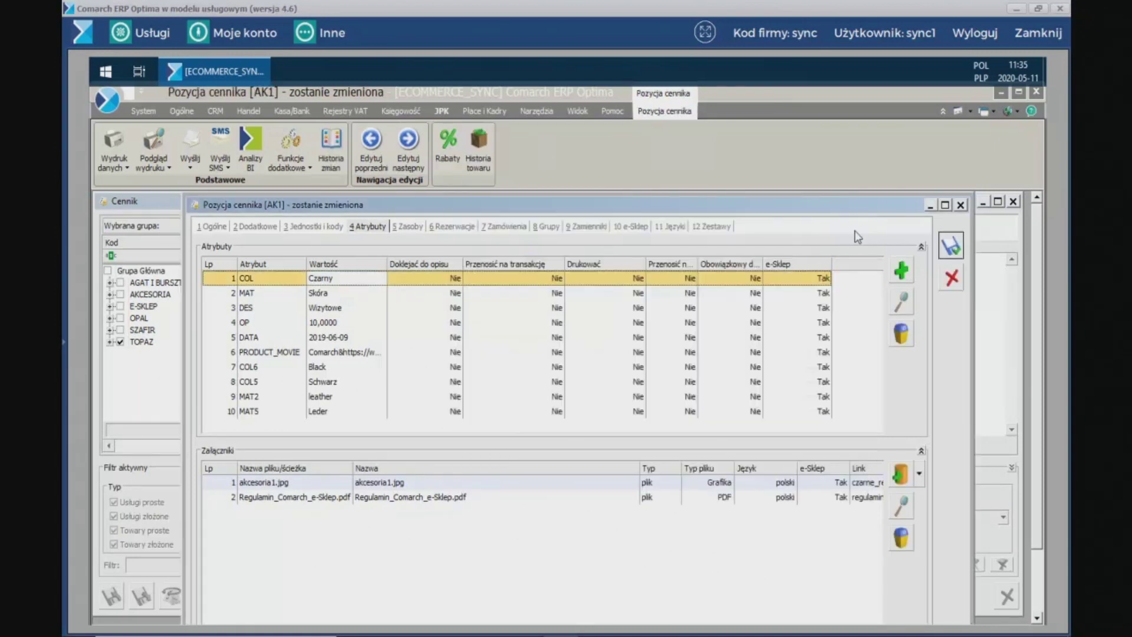
{"action": "left_click", "coordinate": [404, 483]}
{"action": "left_click", "coordinate": [409, 499]}
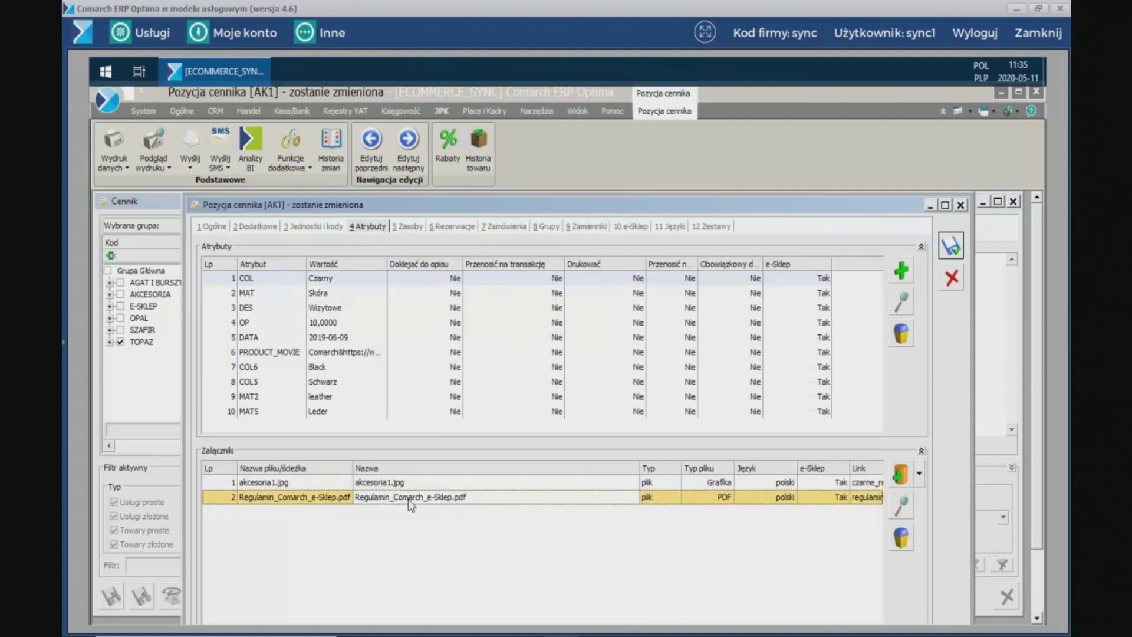
{"action": "left_click", "coordinate": [699, 484]}
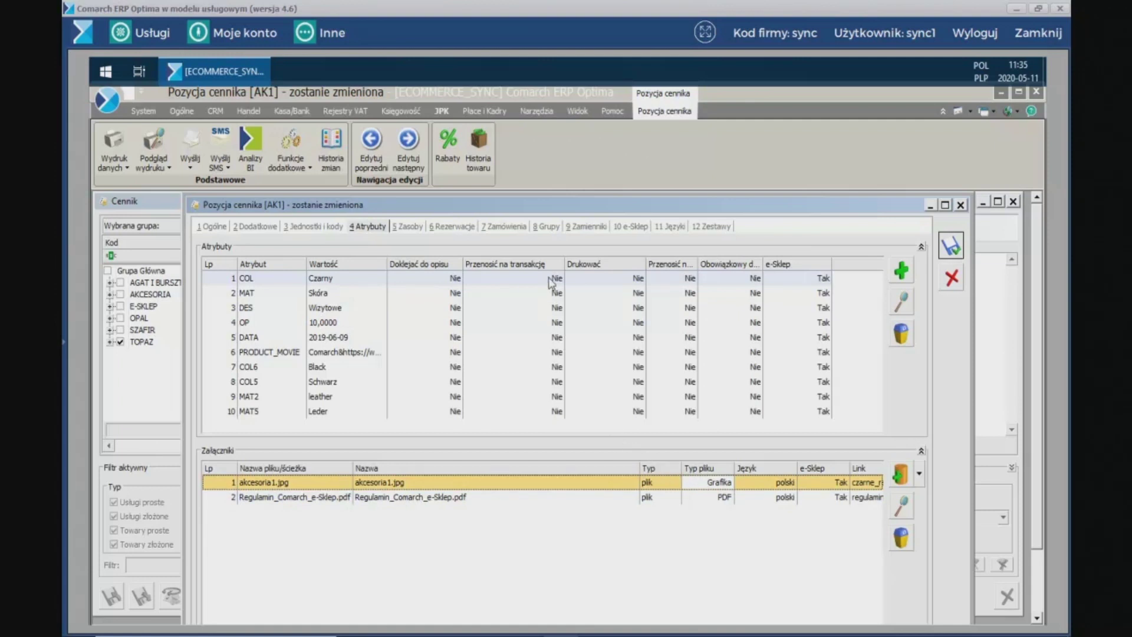
{"action": "left_click", "coordinate": [549, 228]}
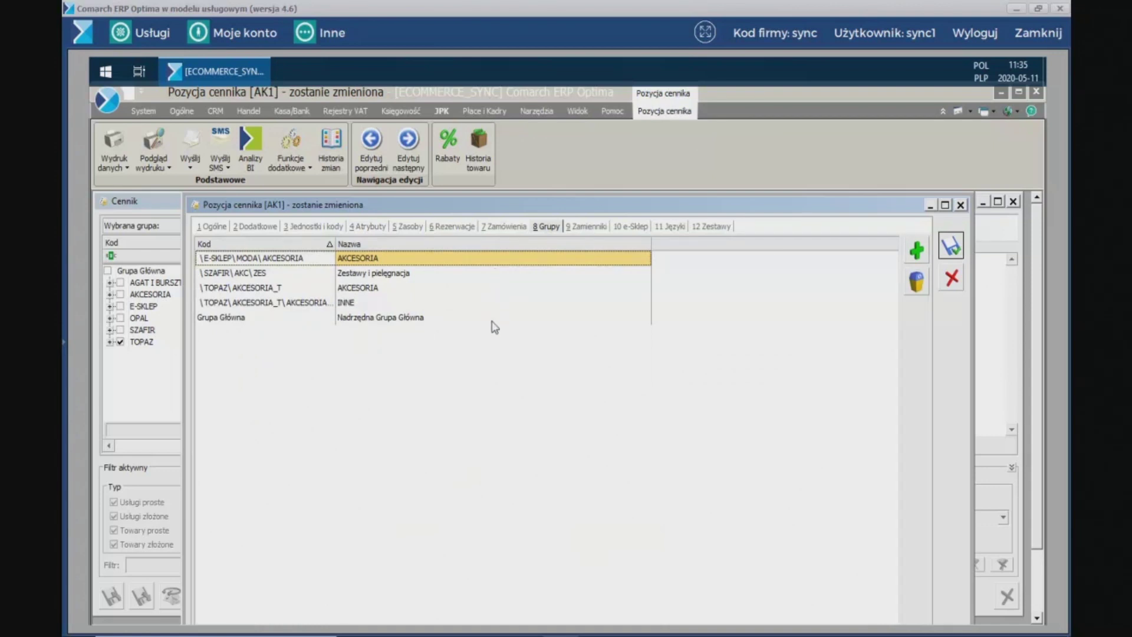
Share item AK1 with the Sklep odzieżowy shop in Comarch e-Sklep
{"action": "left_click", "coordinate": [588, 226]}
{"action": "left_click", "coordinate": [631, 228]}
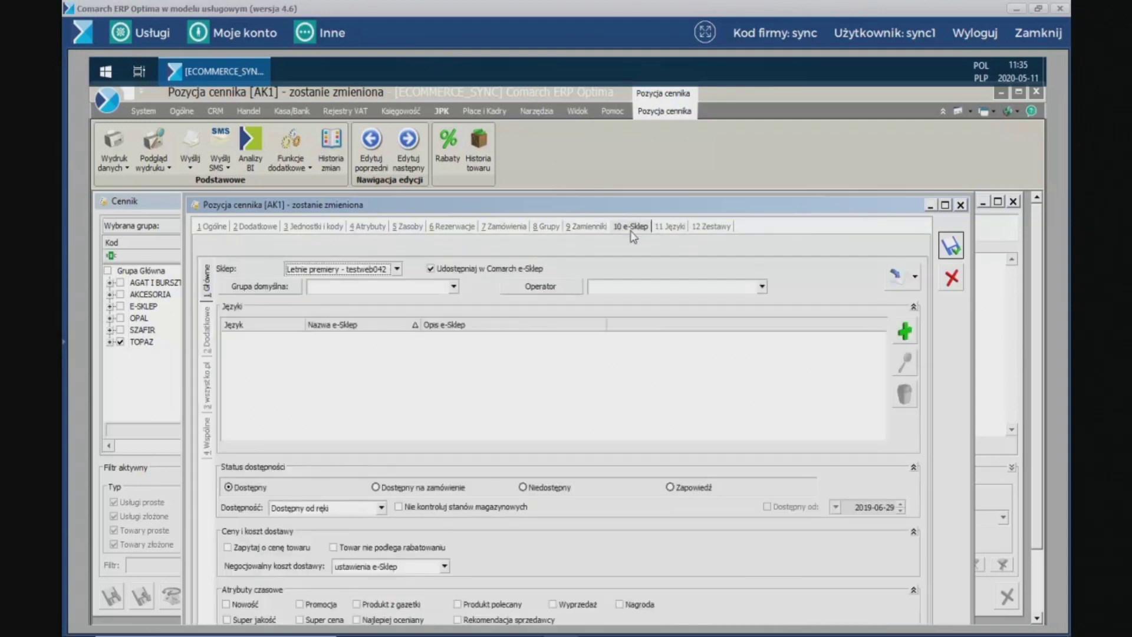
{"action": "left_click", "coordinate": [397, 269]}
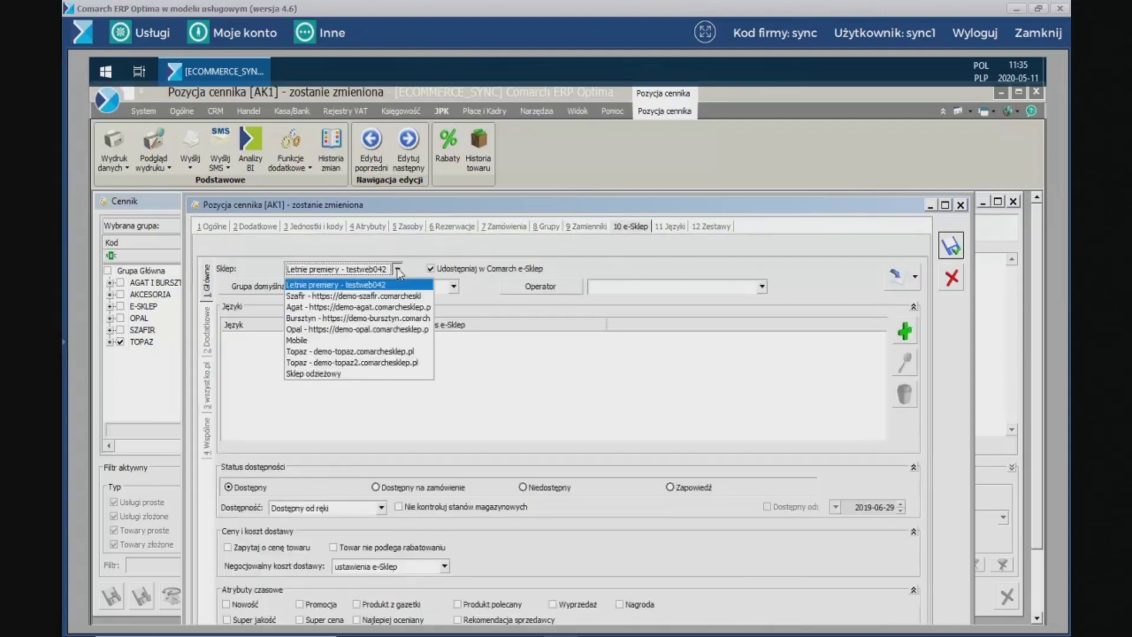
{"action": "left_click", "coordinate": [339, 374]}
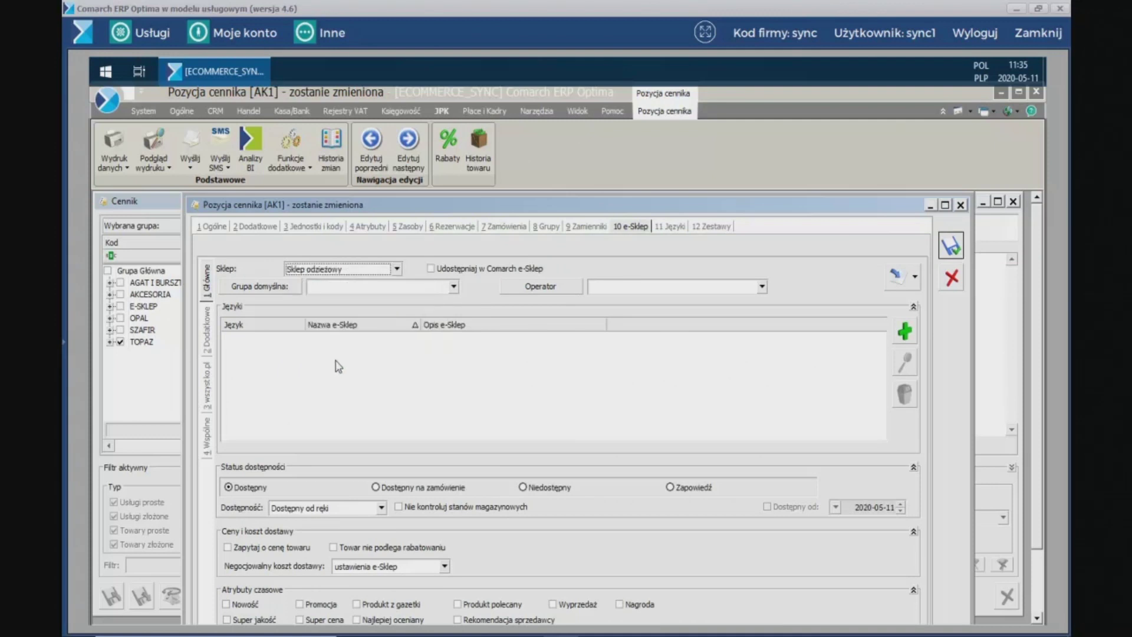
{"action": "left_click", "coordinate": [431, 270]}
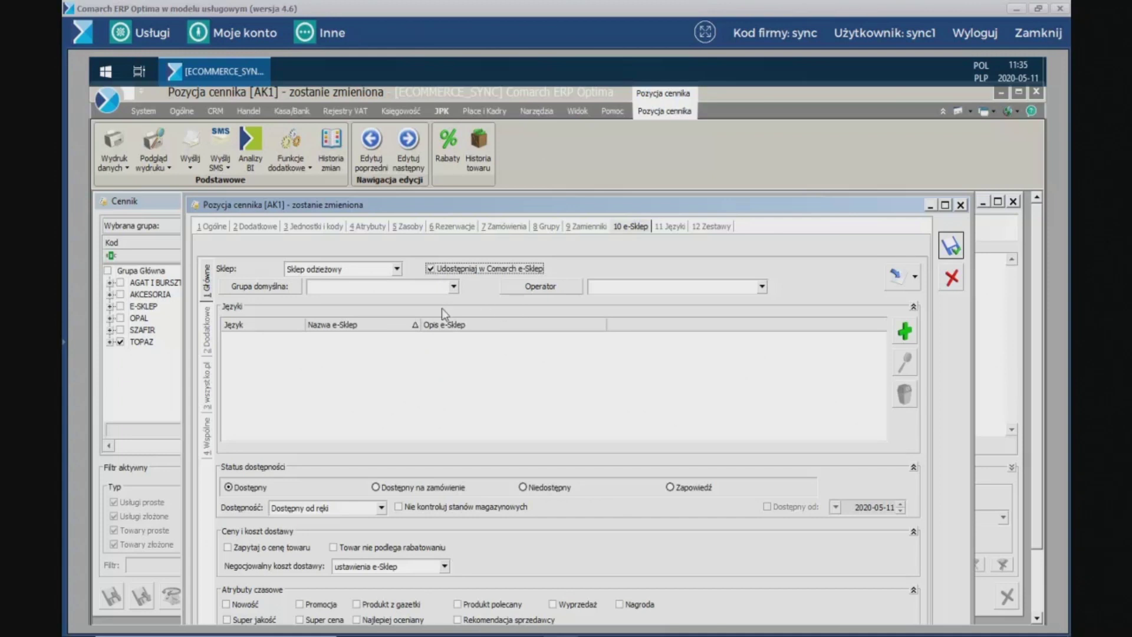
Set AKCESORIA_T_INNE under TOPAZ > AKCESORIA_T as the item's default group
{"action": "left_click", "coordinate": [293, 288]}
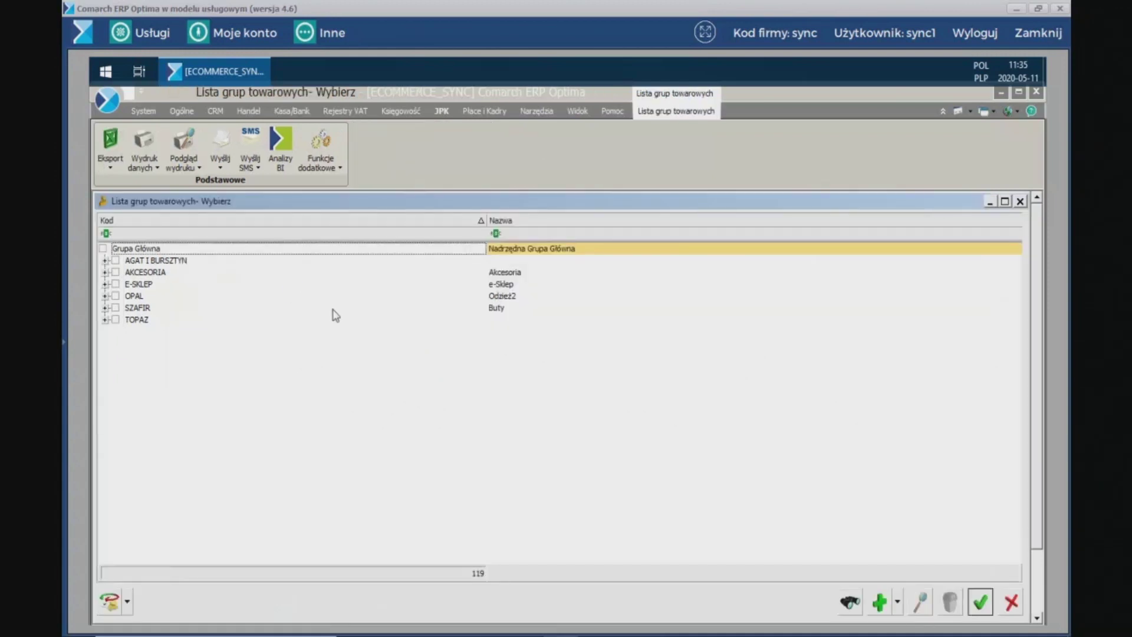
{"action": "left_click", "coordinate": [105, 319]}
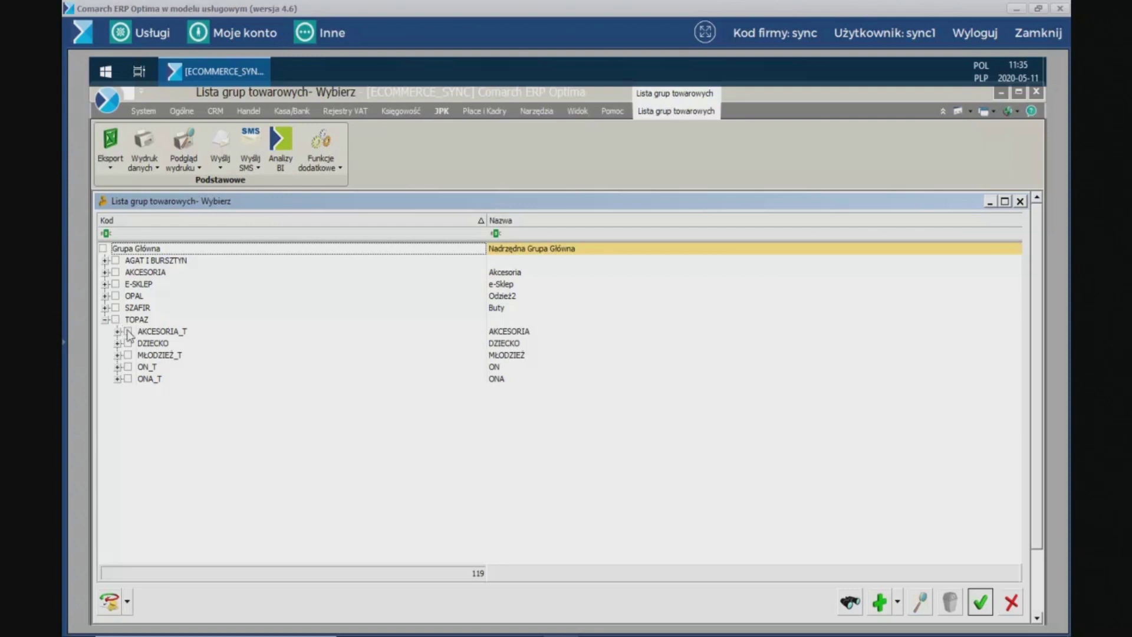
{"action": "left_click", "coordinate": [118, 331]}
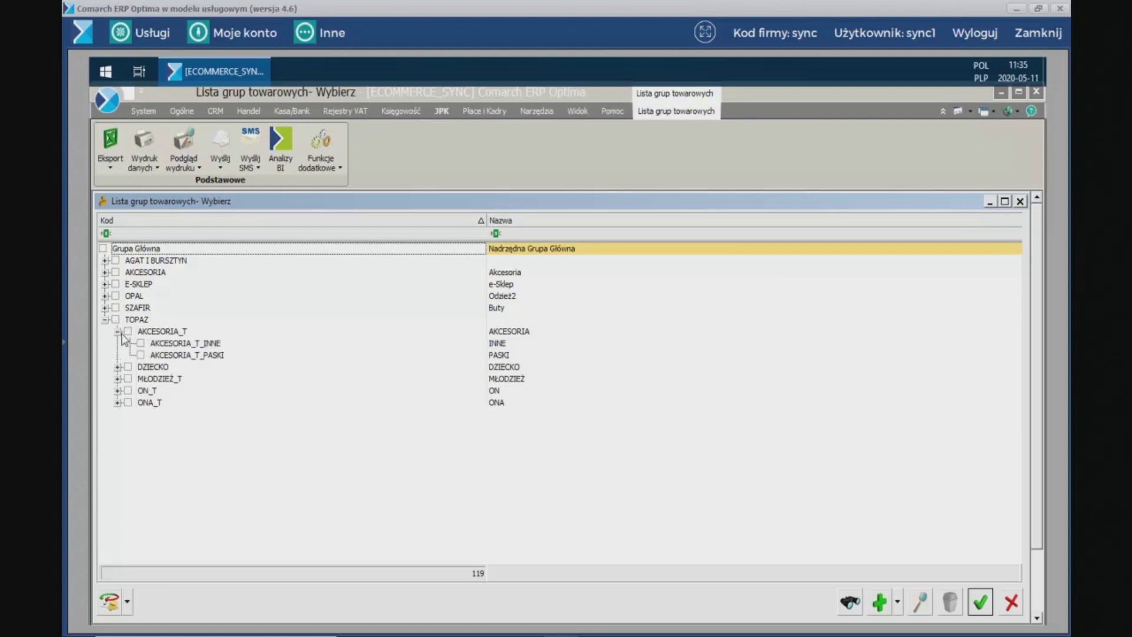
{"action": "left_click", "coordinate": [141, 343]}
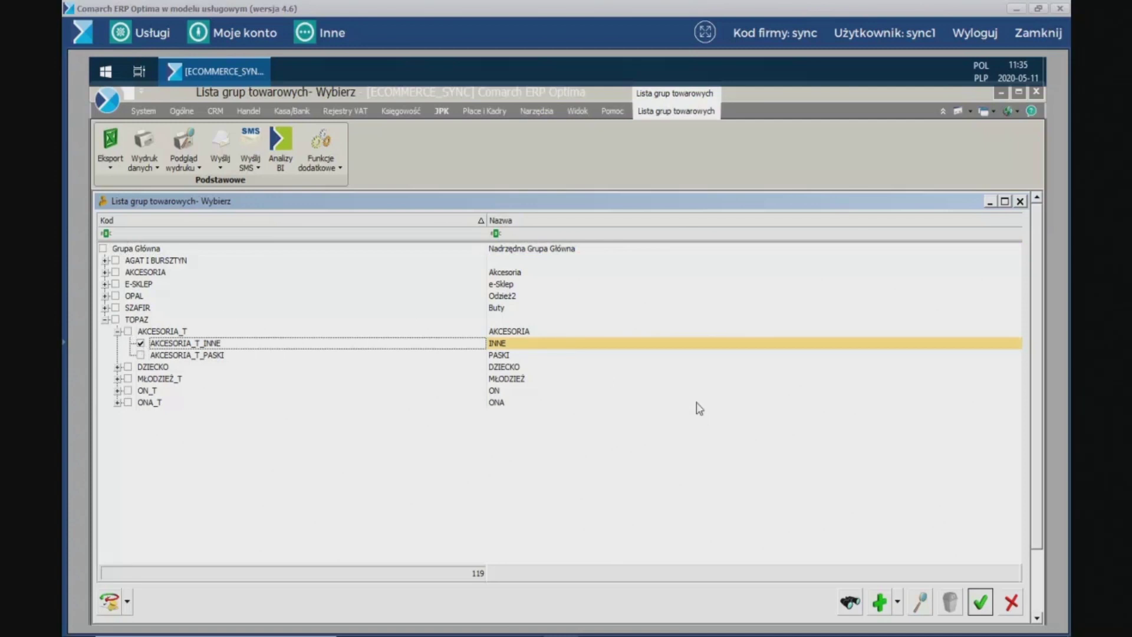
{"action": "left_click", "coordinate": [981, 602]}
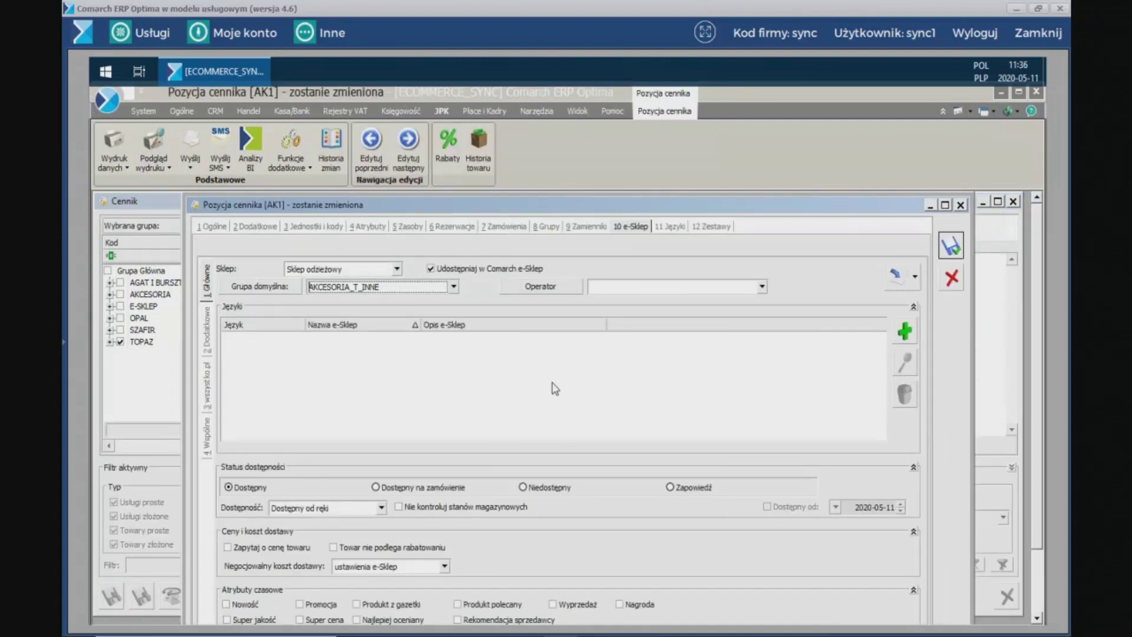
Add and save a Polish entry 'Czarne rękawiczki' described 'Rękawiczki wykonane ze skóry naturalnej. Idealne na zimę'
{"action": "left_click", "coordinate": [905, 332]}
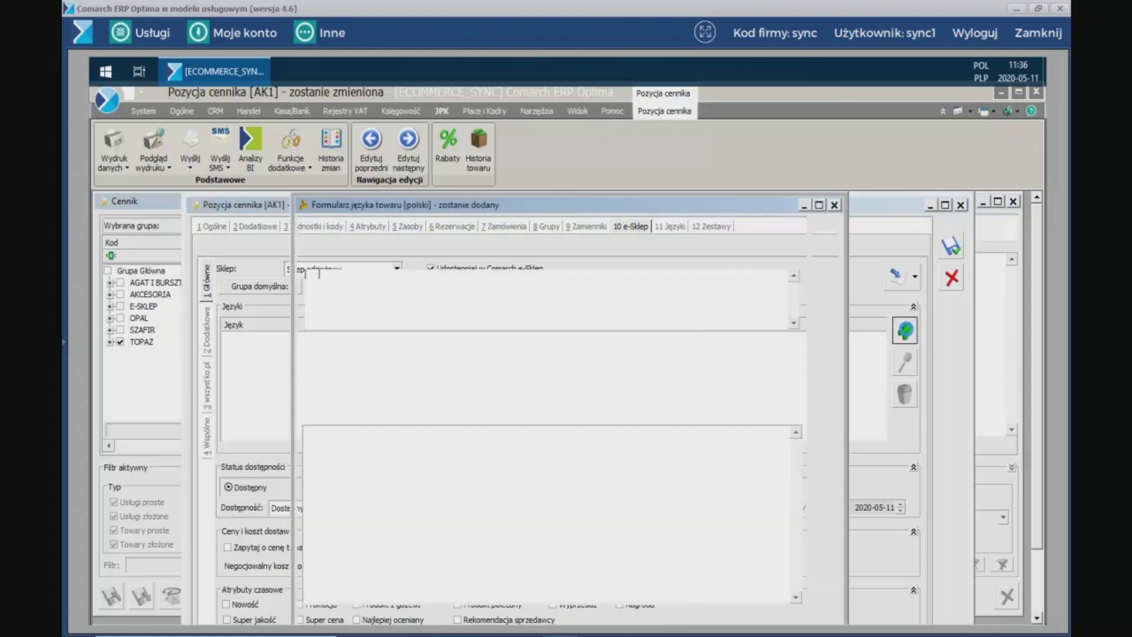
{"action": "type", "text": "Czarne rękawiczki"}
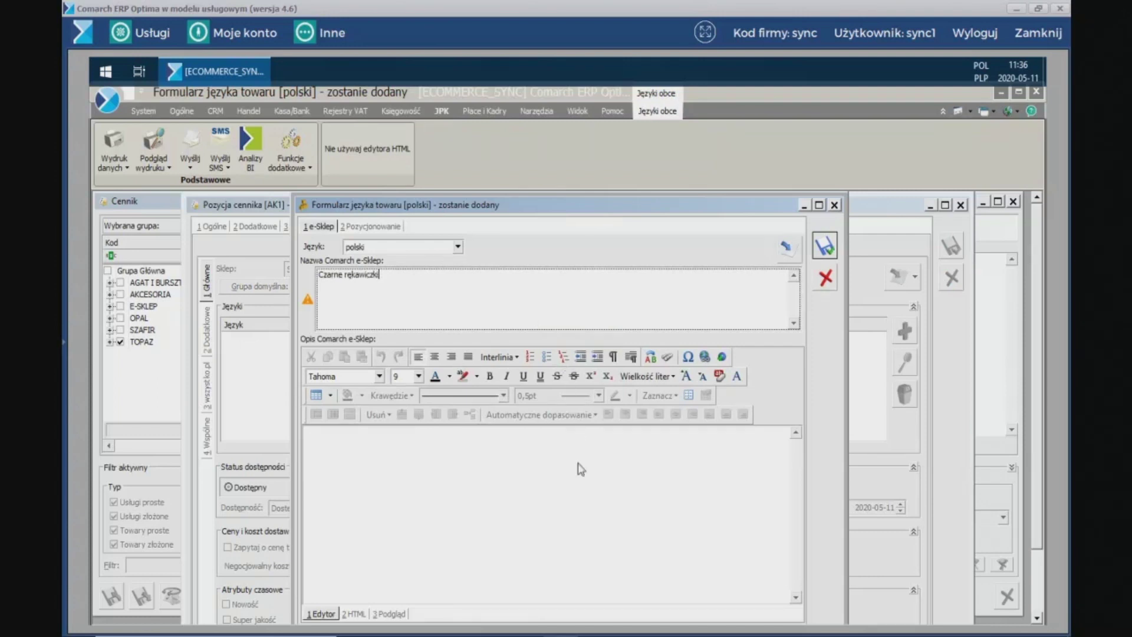
{"action": "left_click", "coordinate": [522, 498]}
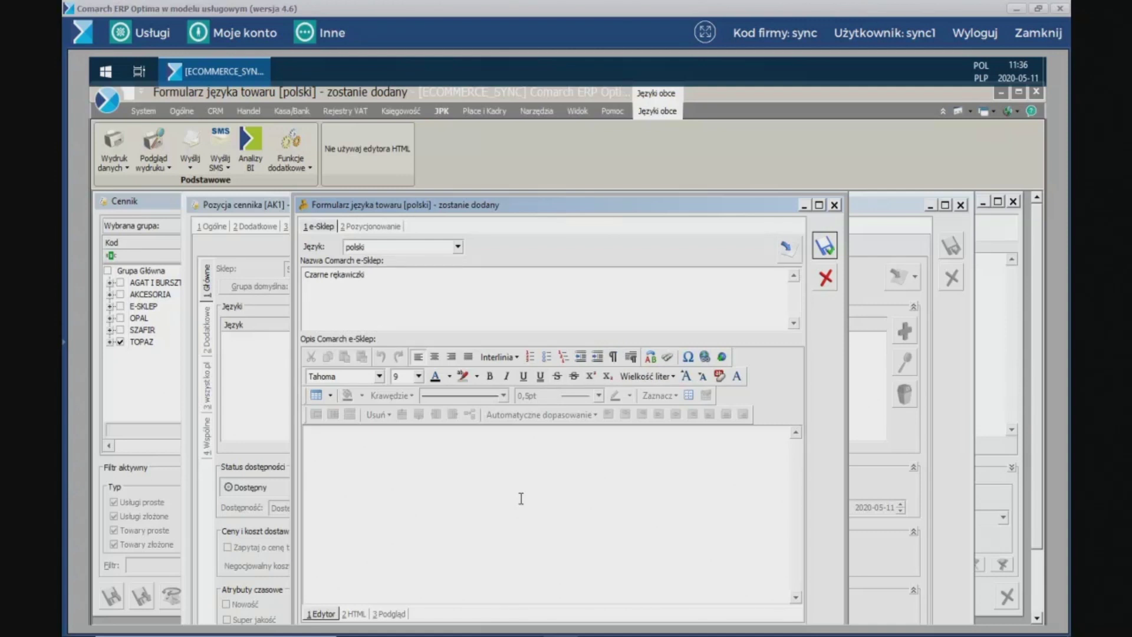
{"action": "type", "text": "Rękawiczki wykonane ze s"}
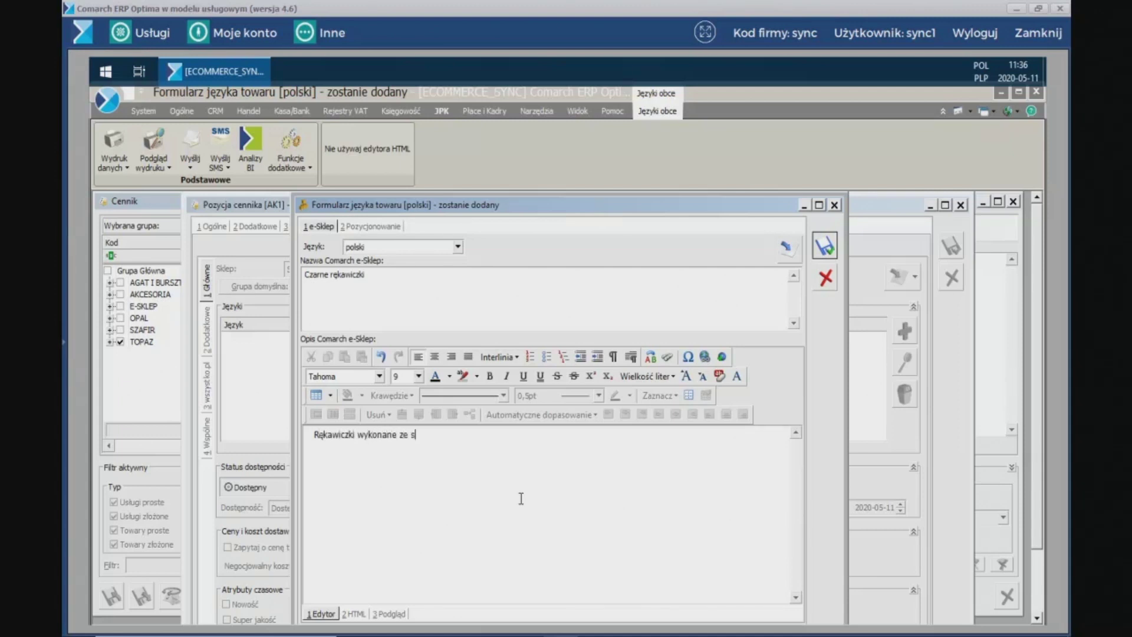
{"action": "type", "text": "kóry naturalnej. Idealne na zi"}
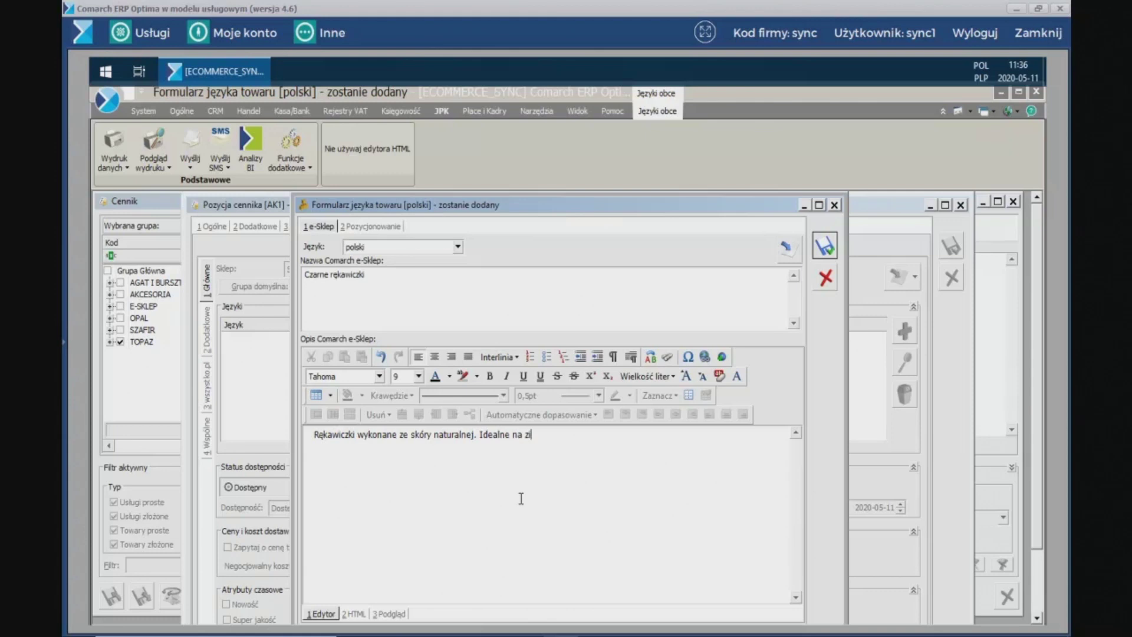
{"action": "type", "text": "mę."}
{"action": "left_click", "coordinate": [376, 228]}
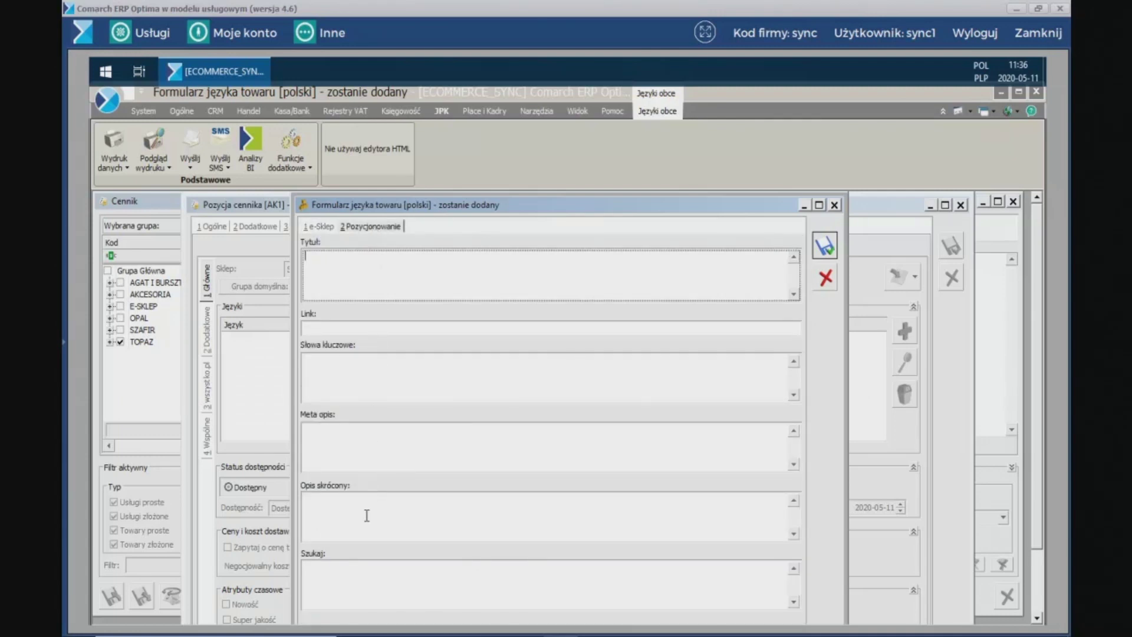
{"action": "left_click", "coordinate": [327, 227]}
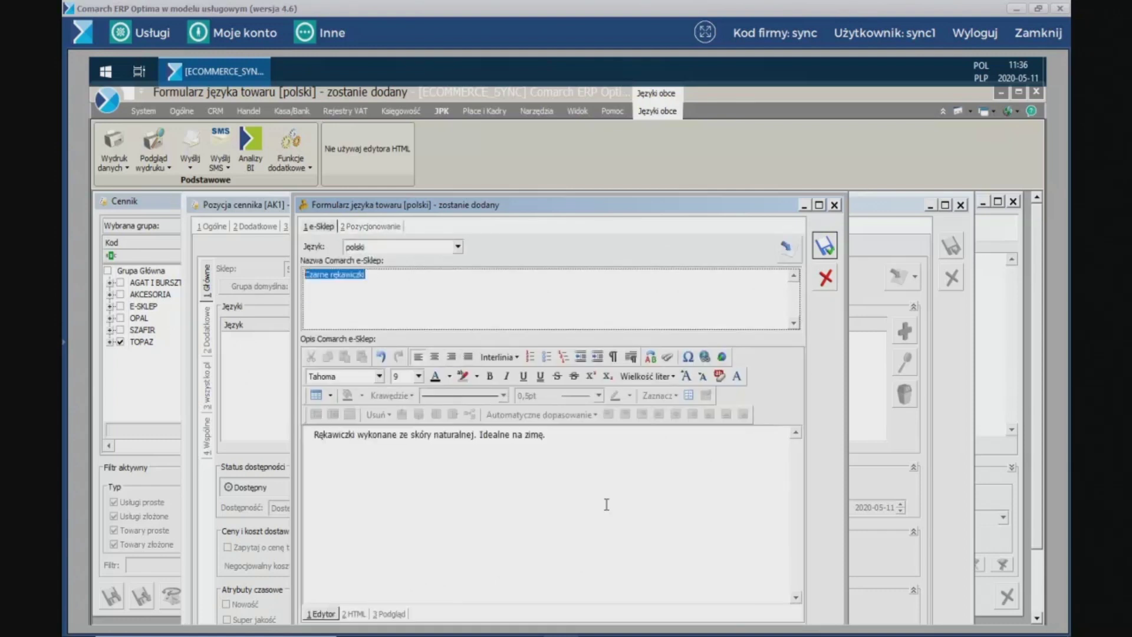
{"action": "left_click", "coordinate": [826, 246]}
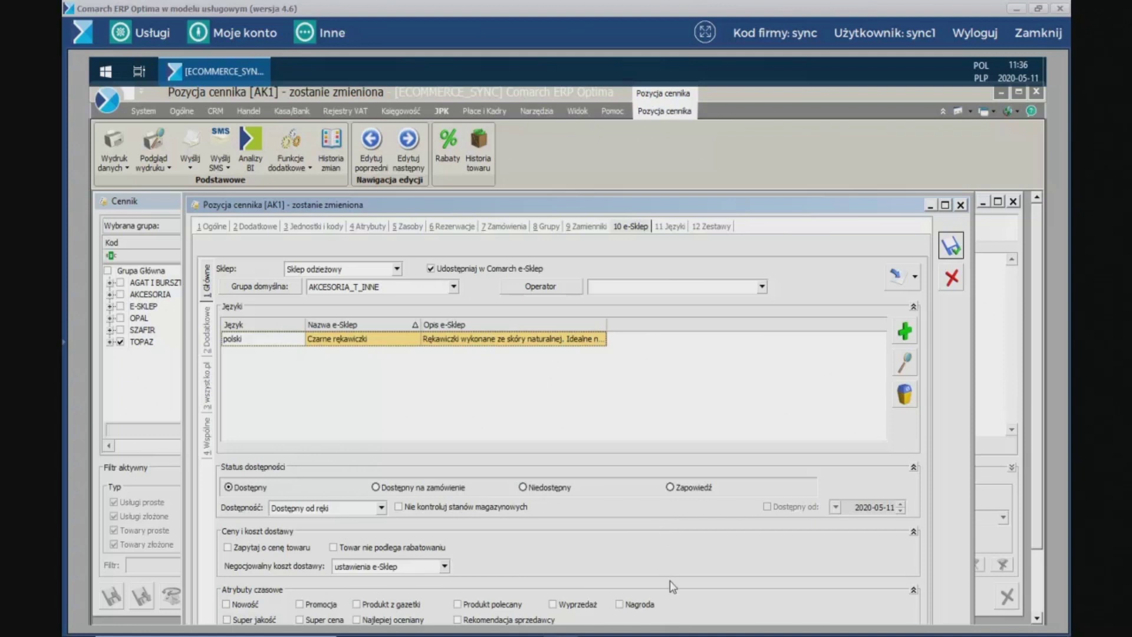
Make AK1 Dostępny do 48h, flag it Nowość and Produkt polecany, and save
{"action": "left_click", "coordinate": [377, 487]}
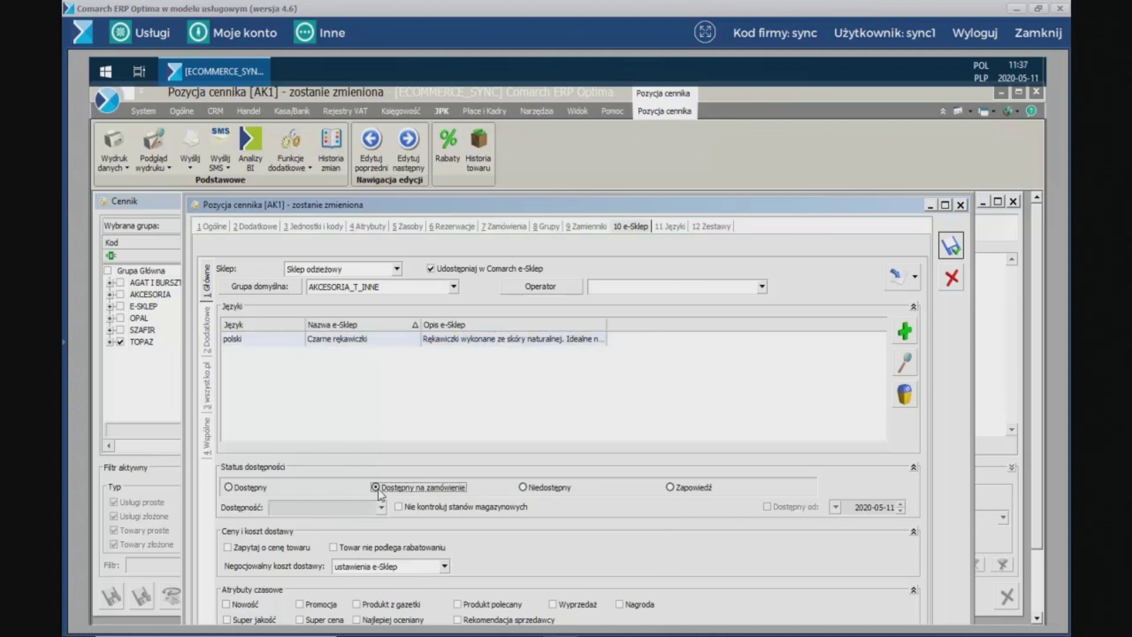
{"action": "left_click", "coordinate": [523, 487]}
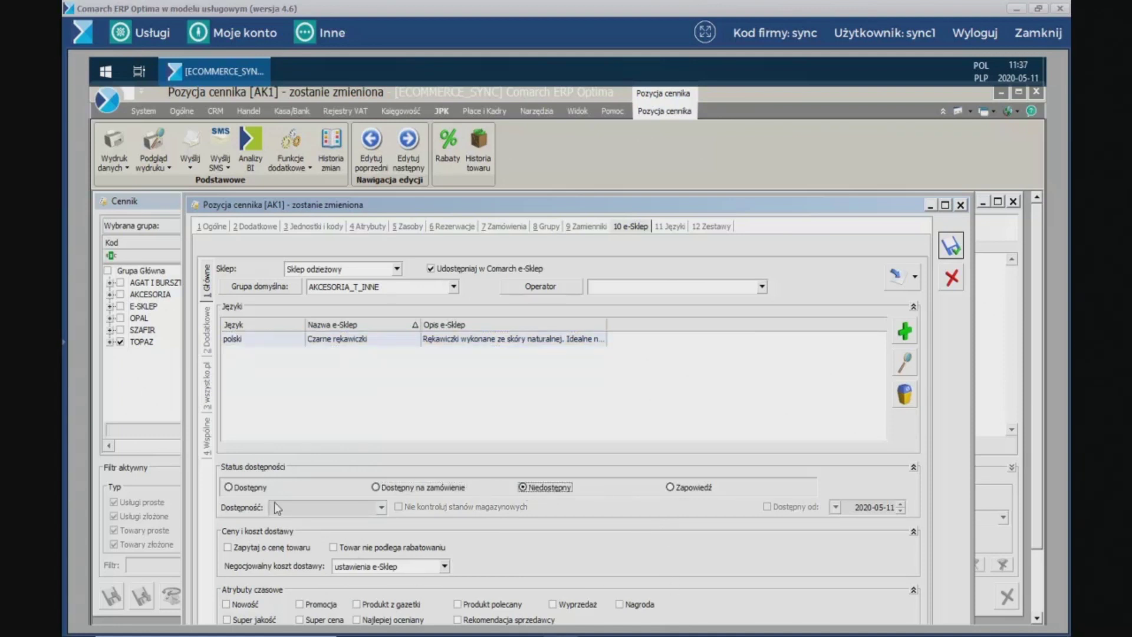
{"action": "left_click", "coordinate": [248, 489]}
{"action": "left_click", "coordinate": [381, 507]}
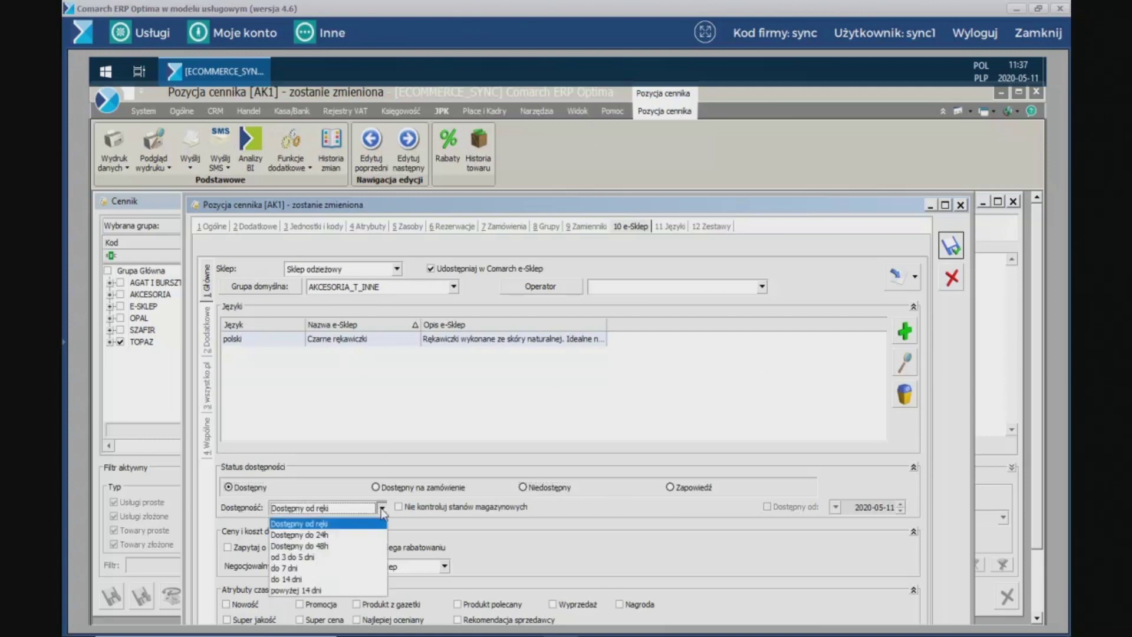
{"action": "left_click", "coordinate": [330, 546]}
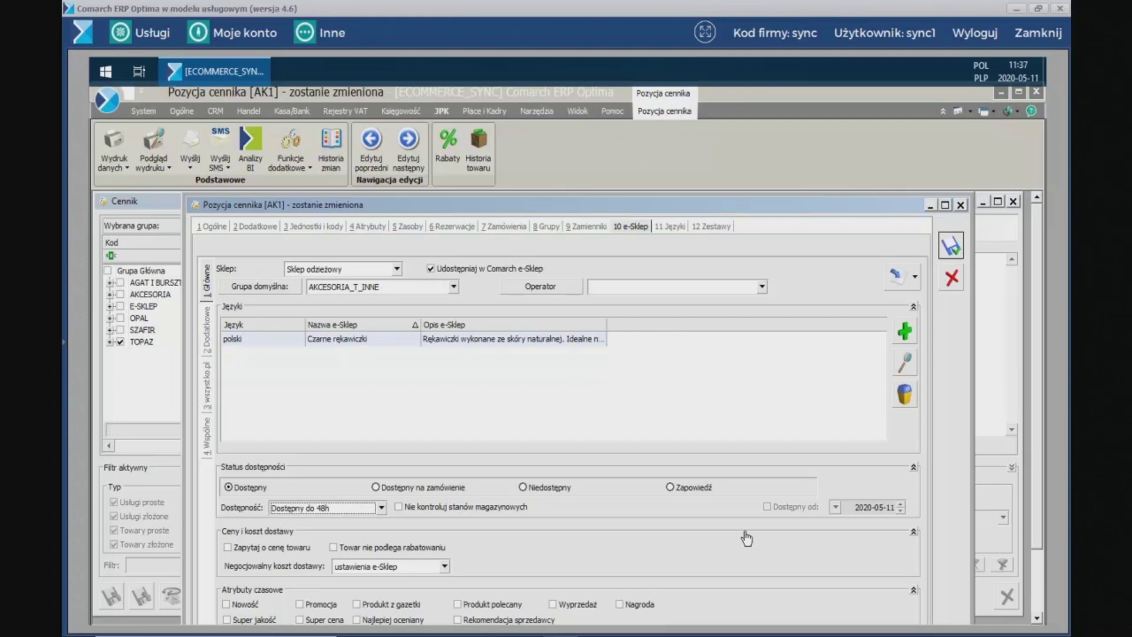
{"action": "left_click", "coordinate": [226, 605]}
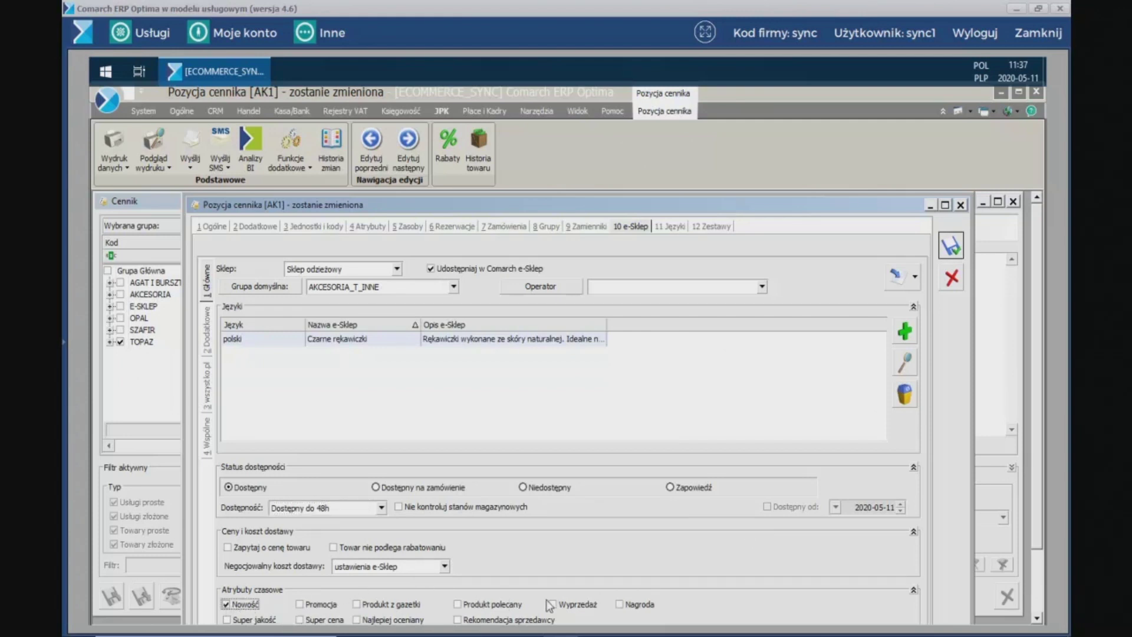
{"action": "left_click", "coordinate": [458, 605]}
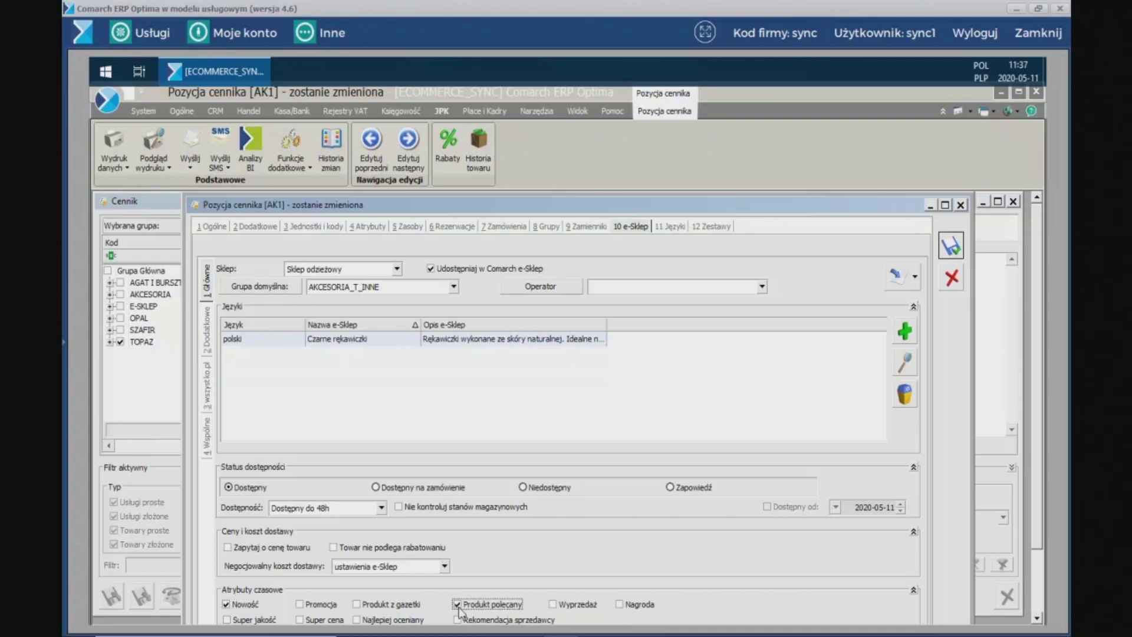
{"action": "left_click", "coordinate": [948, 251]}
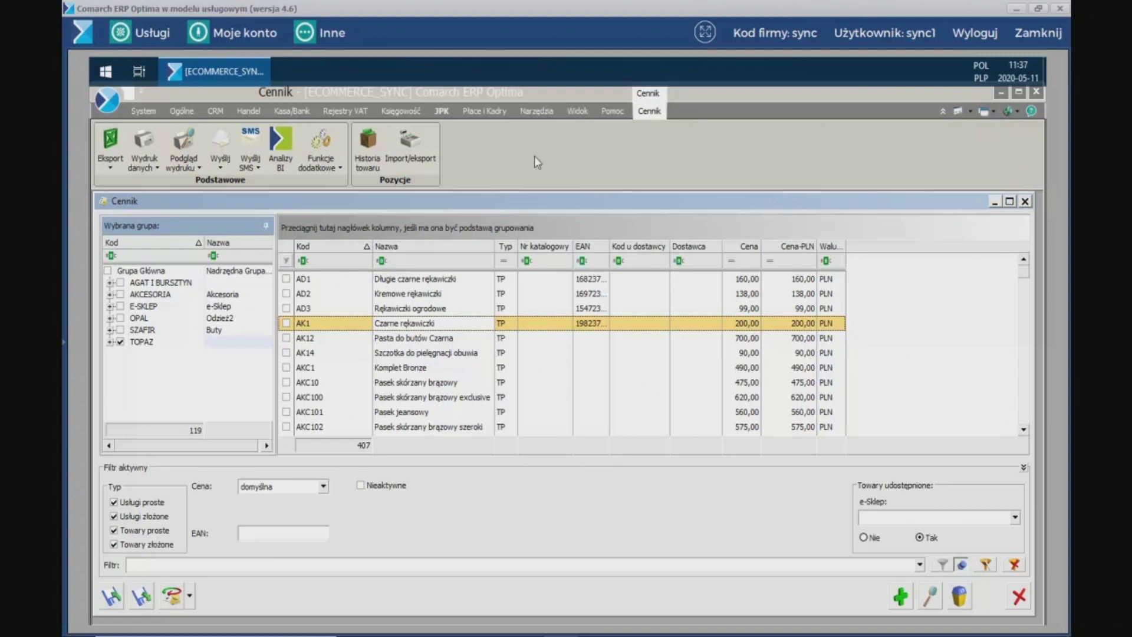
Run a forced full offer sync with all binary data for Sklep odzieżowy only
{"action": "left_click", "coordinate": [538, 111]}
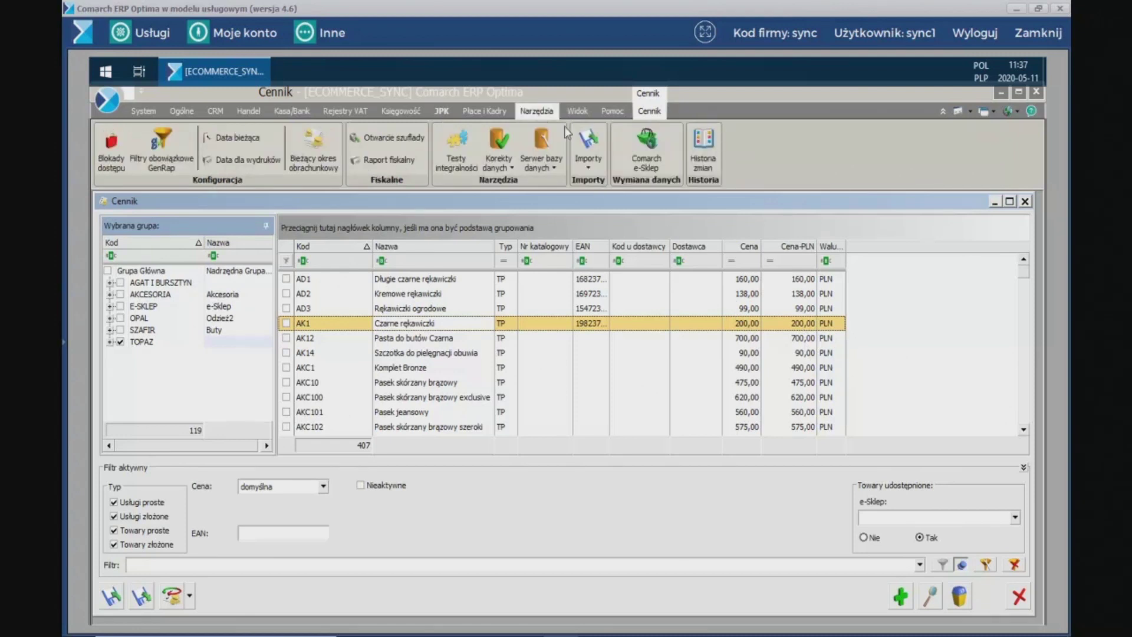
{"action": "left_click", "coordinate": [653, 162]}
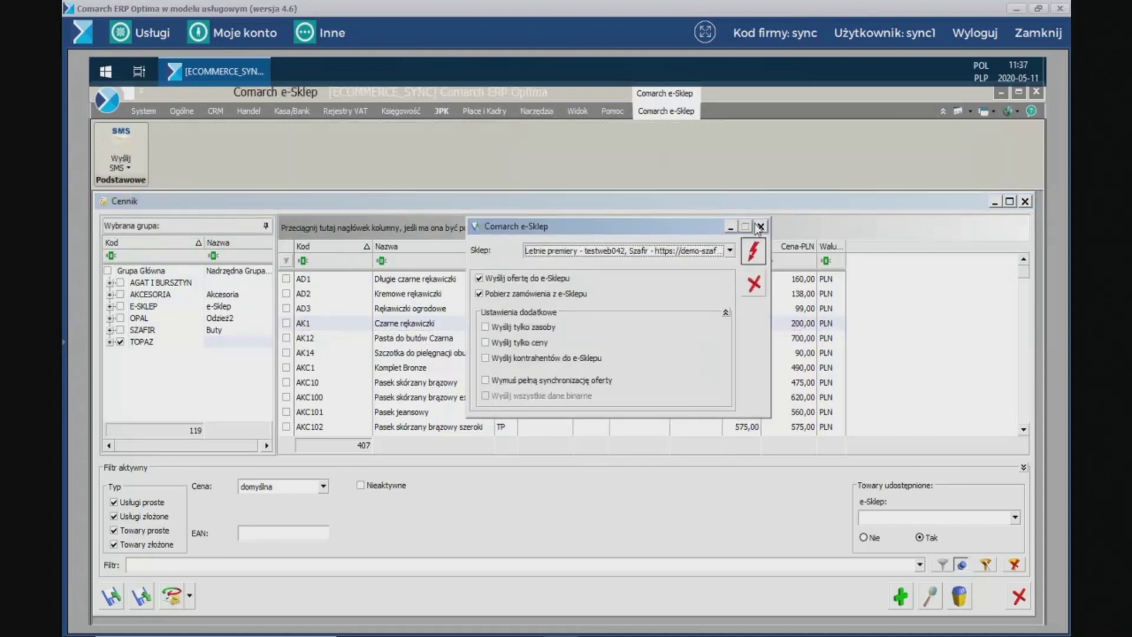
{"action": "left_click", "coordinate": [730, 250]}
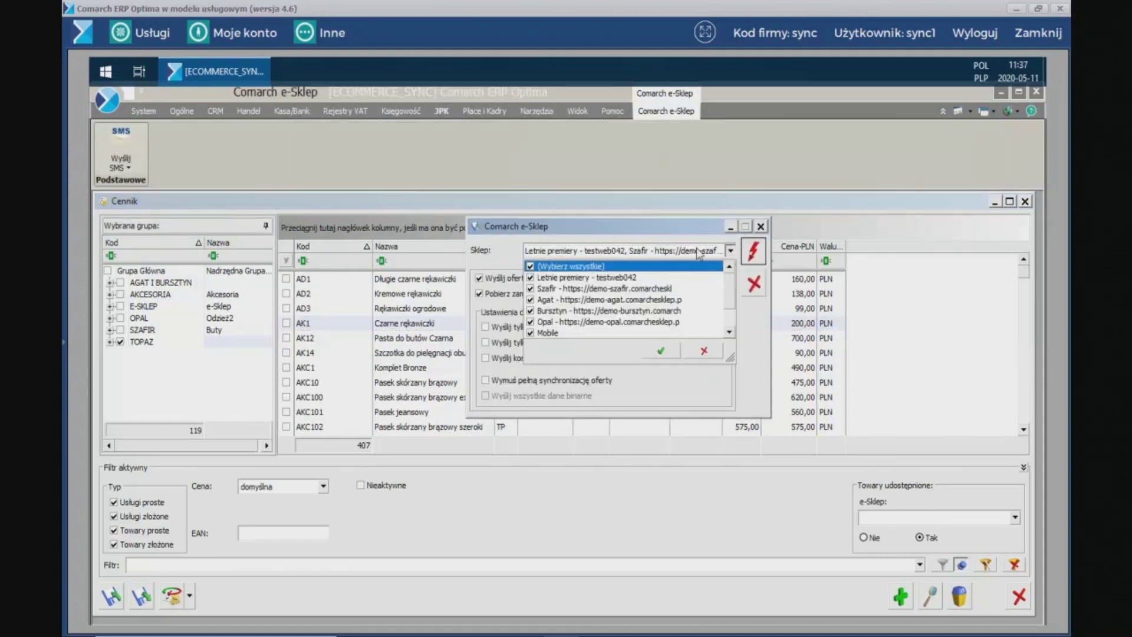
{"action": "scroll", "coordinate": [534, 277], "scroll_direction": "down", "scroll_amount": 1}
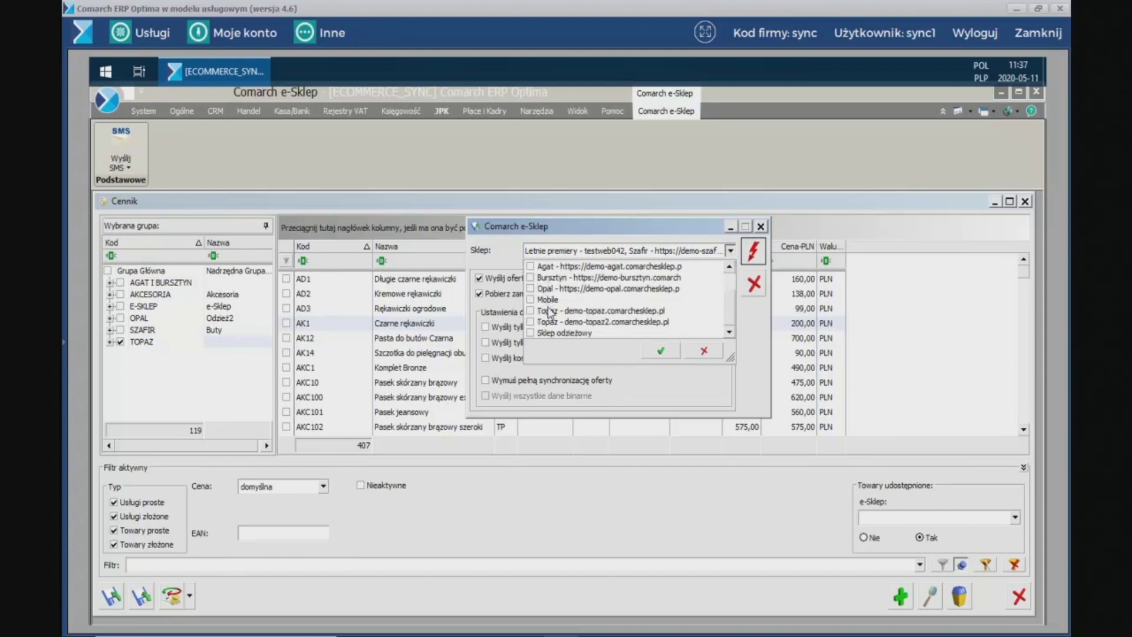
{"action": "left_click", "coordinate": [529, 333]}
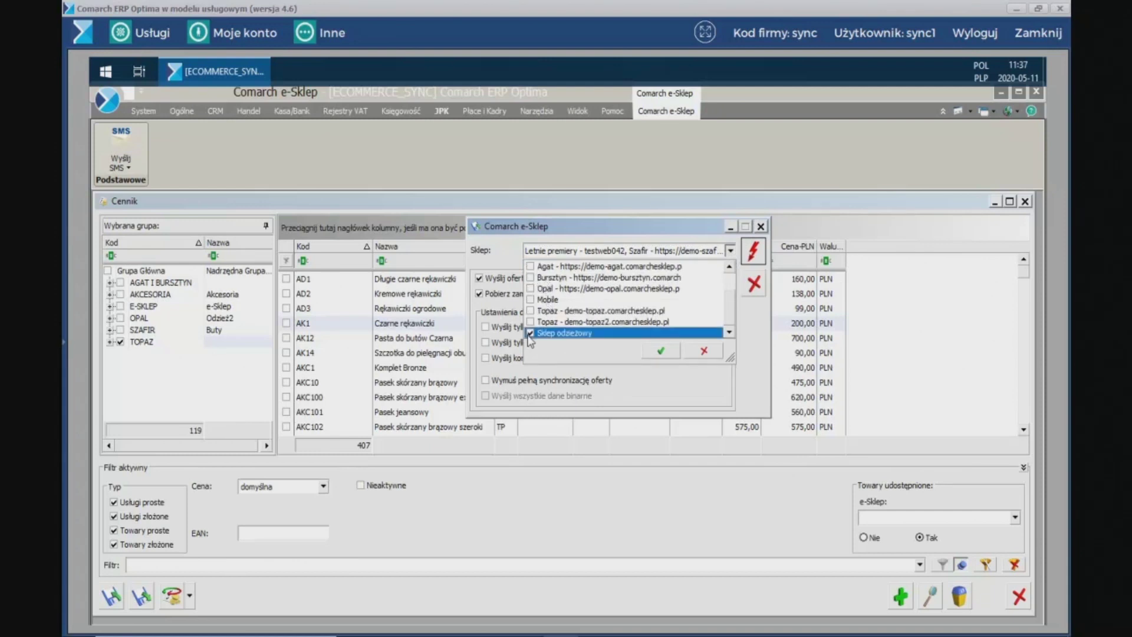
{"action": "left_click", "coordinate": [661, 351]}
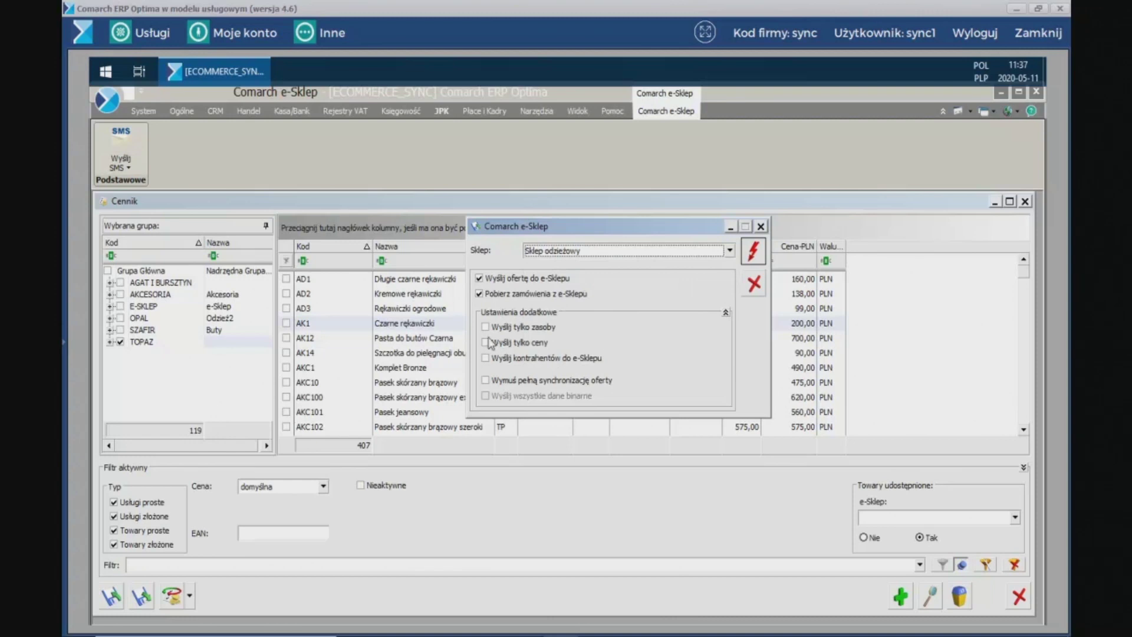
{"action": "left_click", "coordinate": [485, 380]}
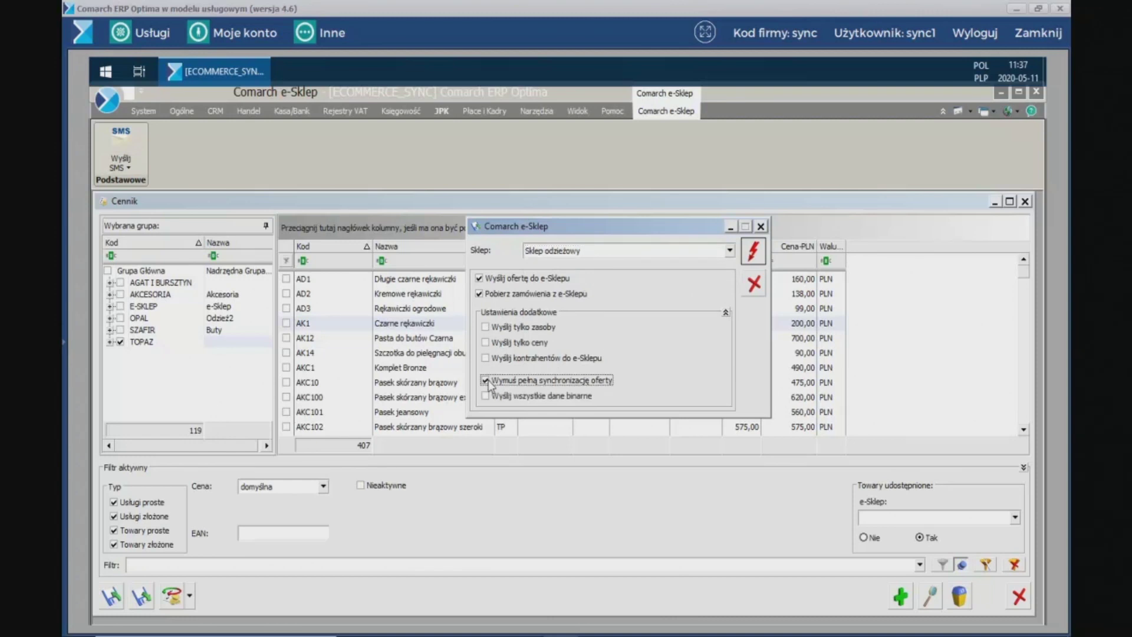
{"action": "left_click", "coordinate": [487, 396]}
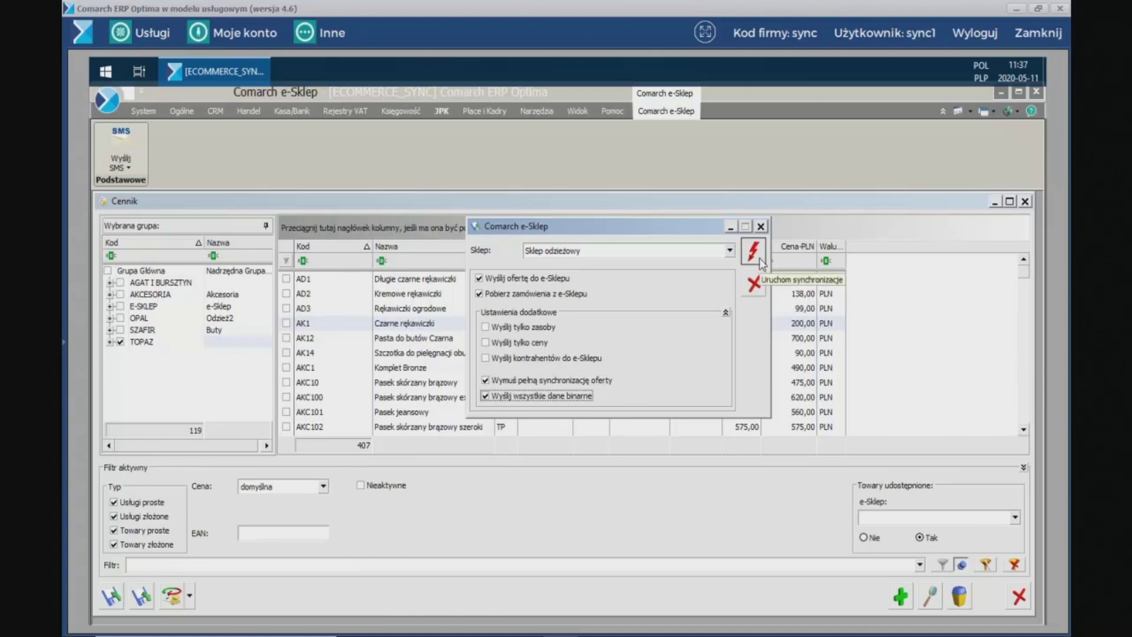
{"action": "left_click", "coordinate": [760, 260]}
Close the price list and review the Weryfikacja oferty dla e-Sklepu tests without running them
{"action": "left_click", "coordinate": [1026, 202]}
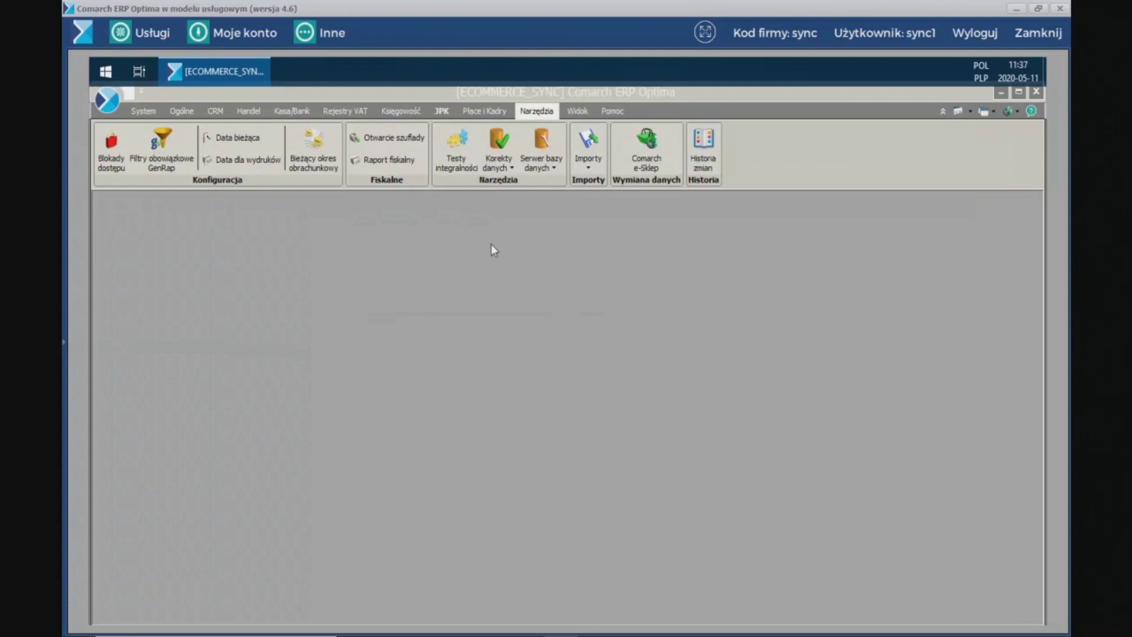
{"action": "left_click", "coordinate": [460, 167]}
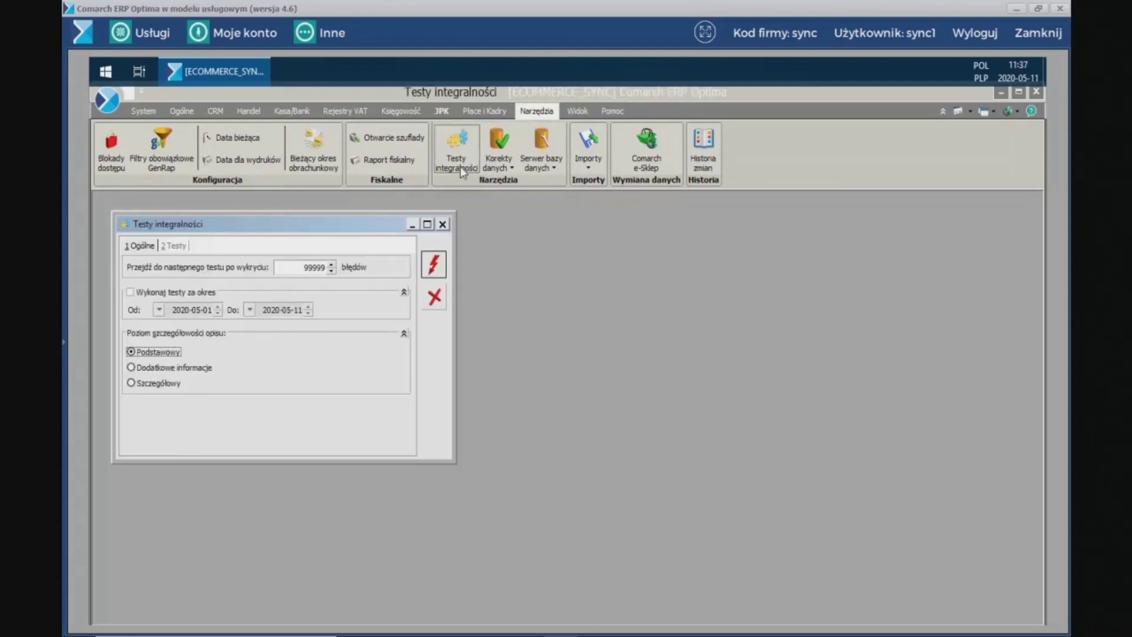
{"action": "left_click", "coordinate": [183, 247]}
{"action": "scroll", "coordinate": [190, 342], "scroll_direction": "down", "scroll_amount": 5}
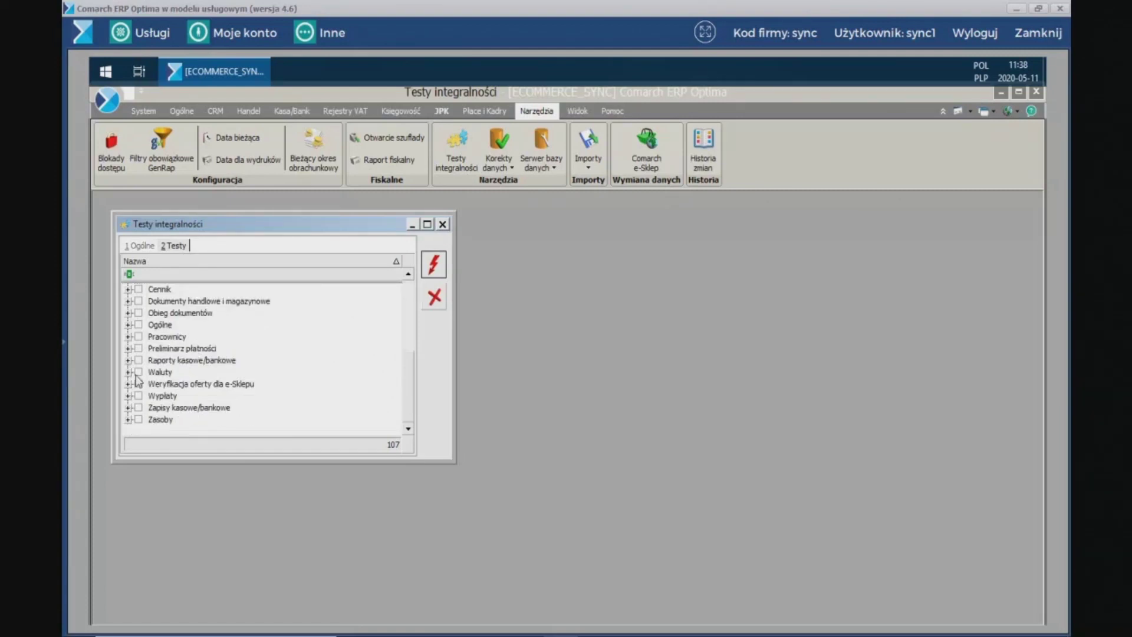
{"action": "left_click", "coordinate": [128, 383]}
{"action": "left_click", "coordinate": [139, 383]}
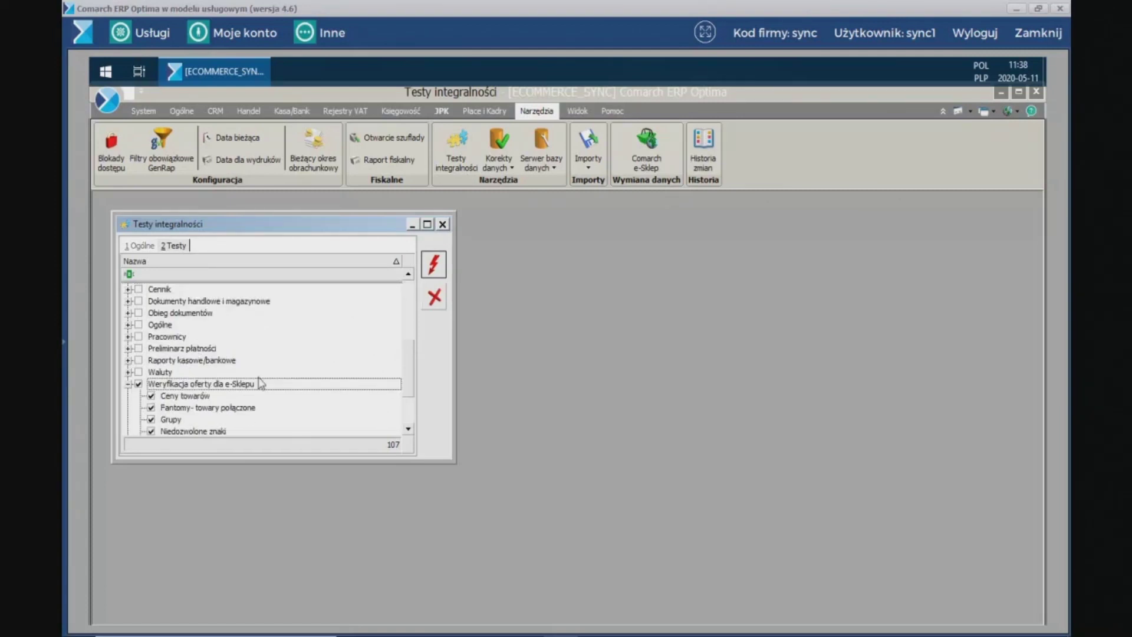
{"action": "scroll", "coordinate": [298, 387], "scroll_direction": "down", "scroll_amount": 1}
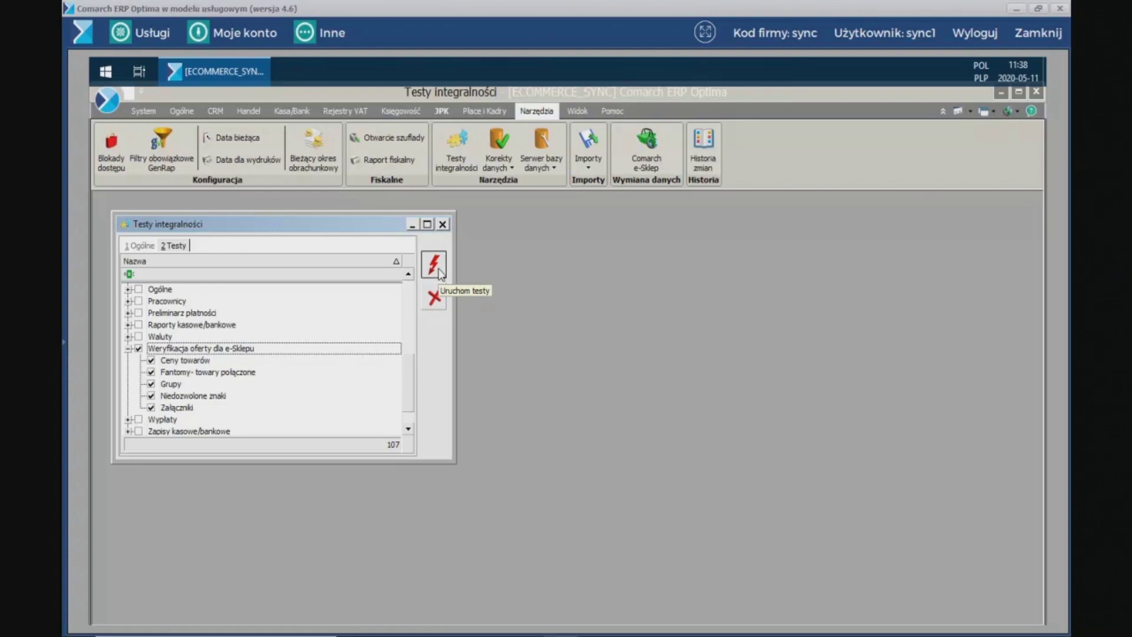
{"action": "left_click", "coordinate": [442, 225]}
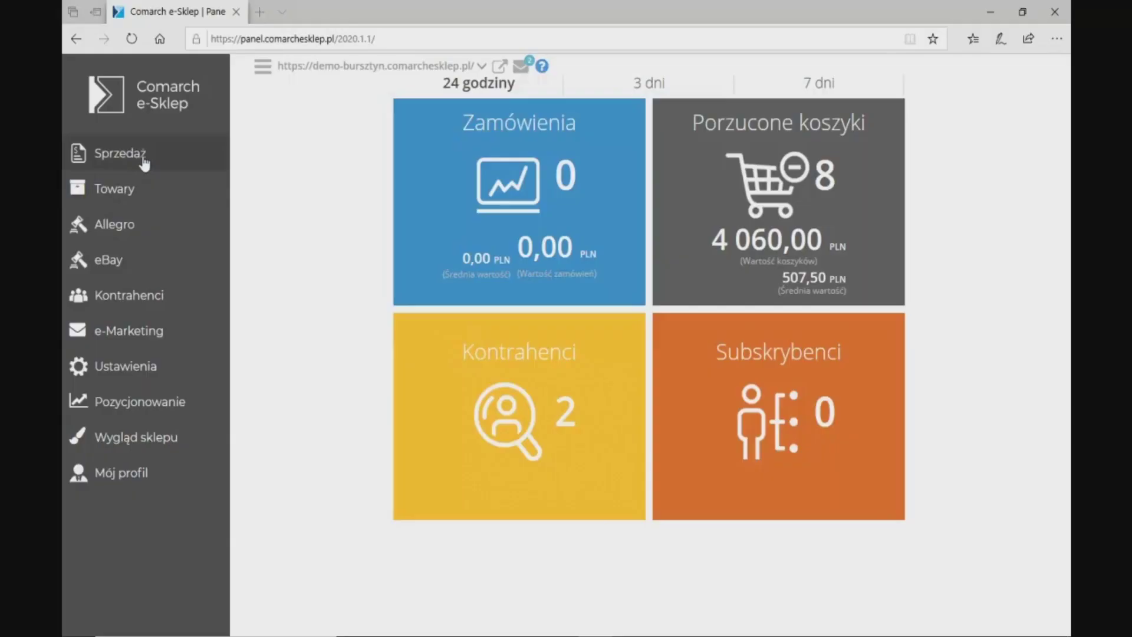
{"action": "left_click", "coordinate": [142, 160]}
Show shop orders with Data zamówienia first and the Numer zamówienia column added
{"action": "left_click", "coordinate": [148, 196]}
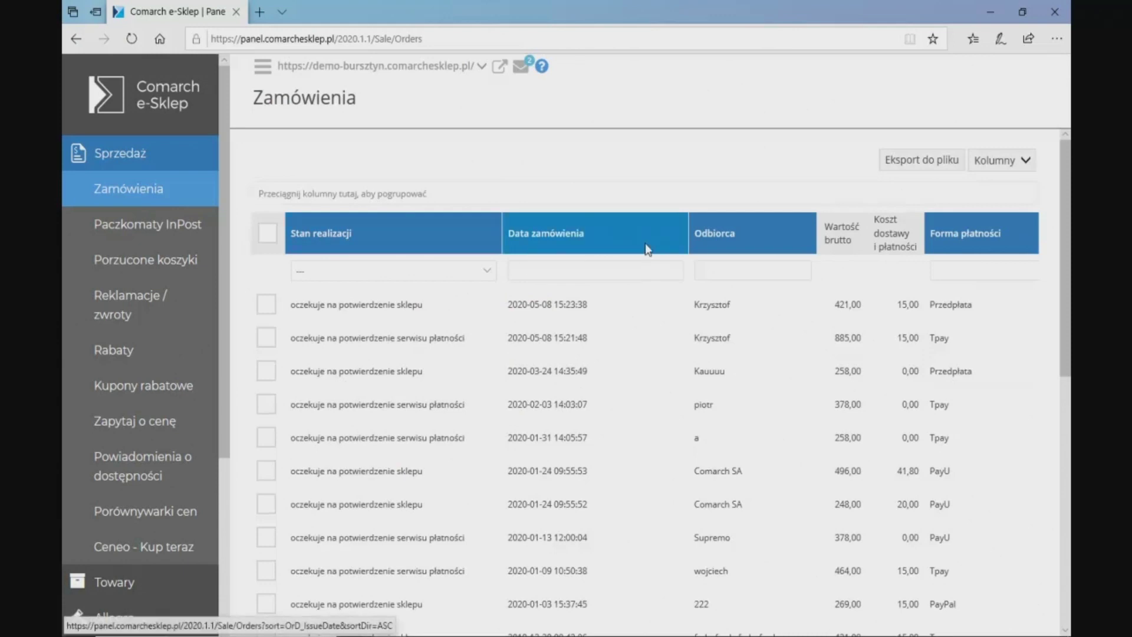
{"action": "left_click_drag", "start_coordinate": [601, 253], "coordinate": [313, 255]}
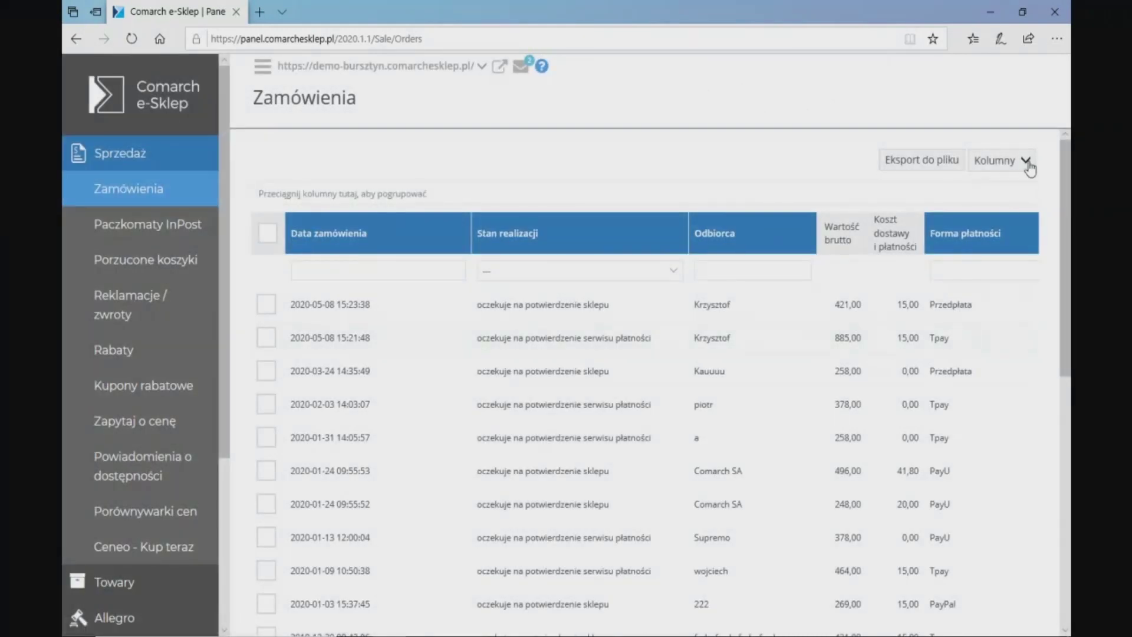
{"action": "left_click", "coordinate": [1027, 162]}
{"action": "left_click", "coordinate": [973, 229]}
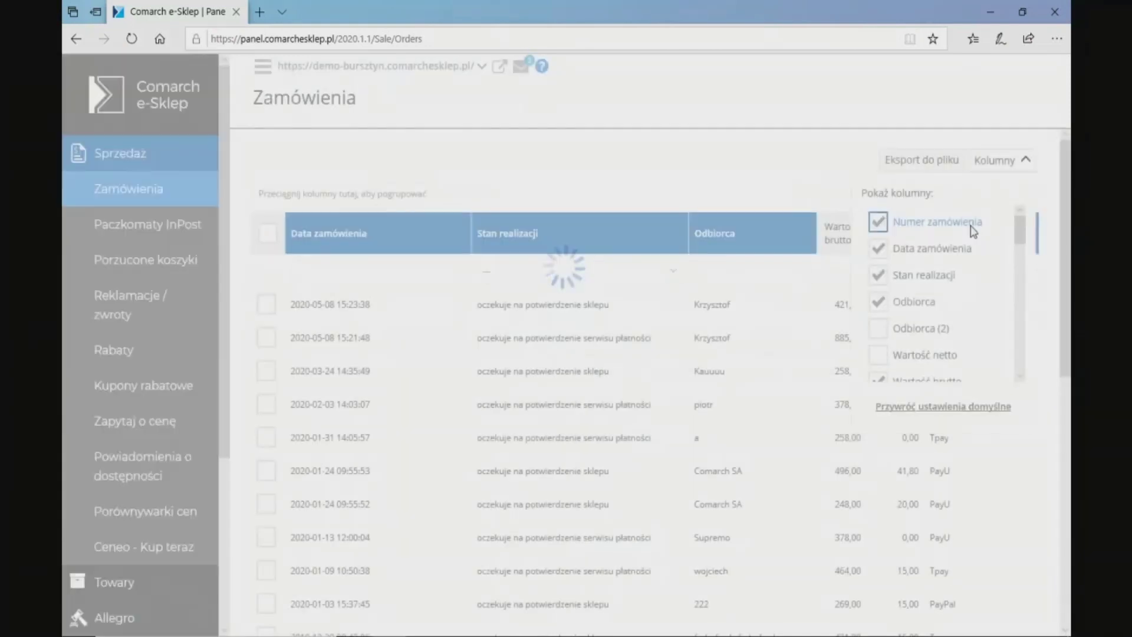
{"action": "left_click", "coordinate": [997, 159]}
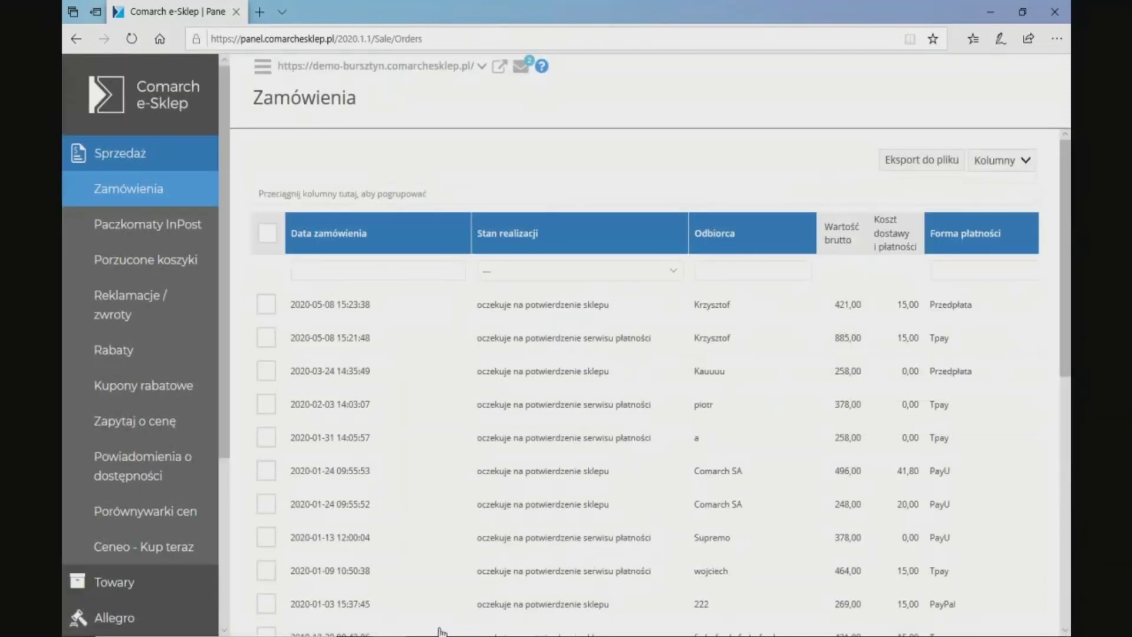
Move the order number column beside payment method and open the 496,00 Allegro order
{"action": "scroll", "coordinate": [441, 631], "scroll_direction": "down", "scroll_amount": 10}
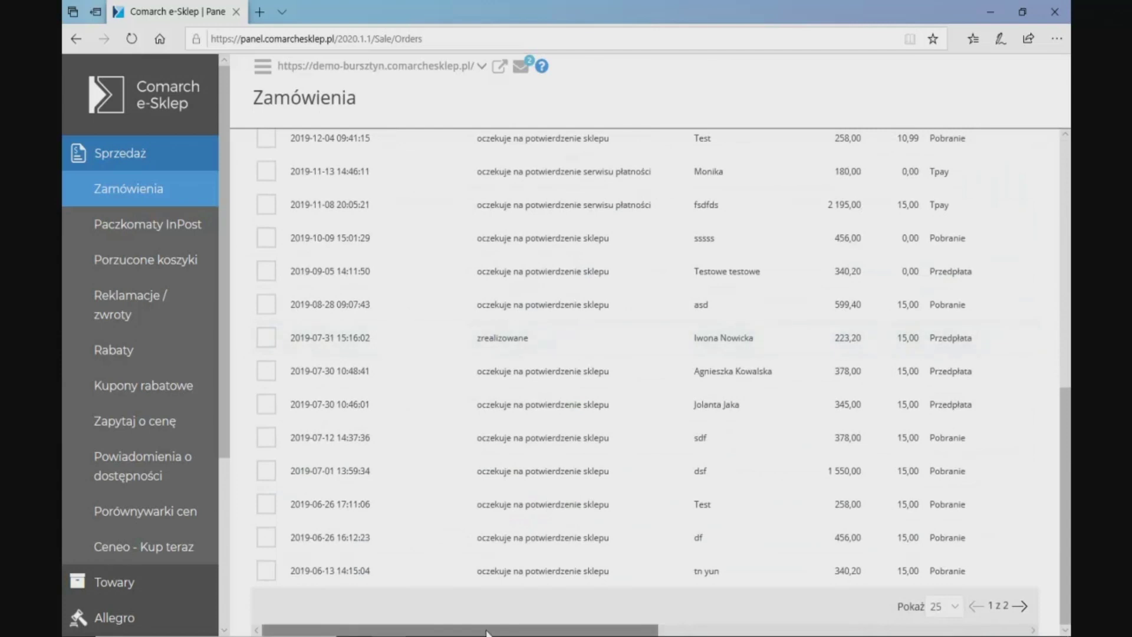
{"action": "left_click_drag", "start_coordinate": [486, 632], "coordinate": [922, 599]}
{"action": "scroll", "coordinate": [960, 487], "scroll_direction": "up", "scroll_amount": 5}
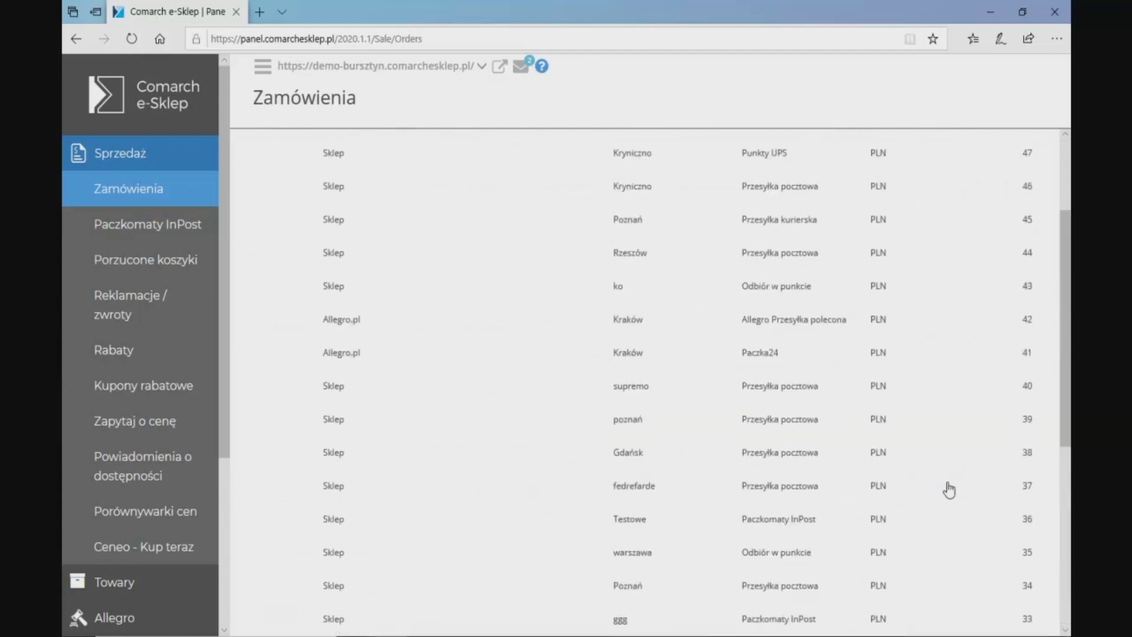
{"action": "scroll", "coordinate": [961, 436], "scroll_direction": "up", "scroll_amount": 3}
{"action": "left_click_drag", "start_coordinate": [970, 255], "coordinate": [352, 248]}
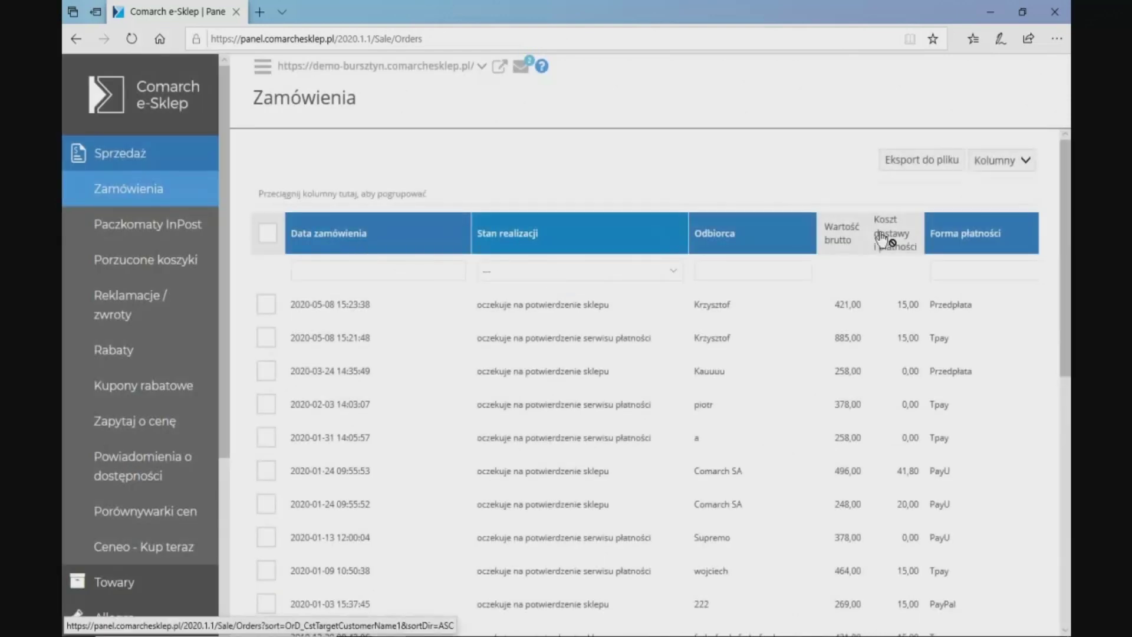
{"action": "scroll", "coordinate": [519, 531], "scroll_direction": "down", "scroll_amount": 10}
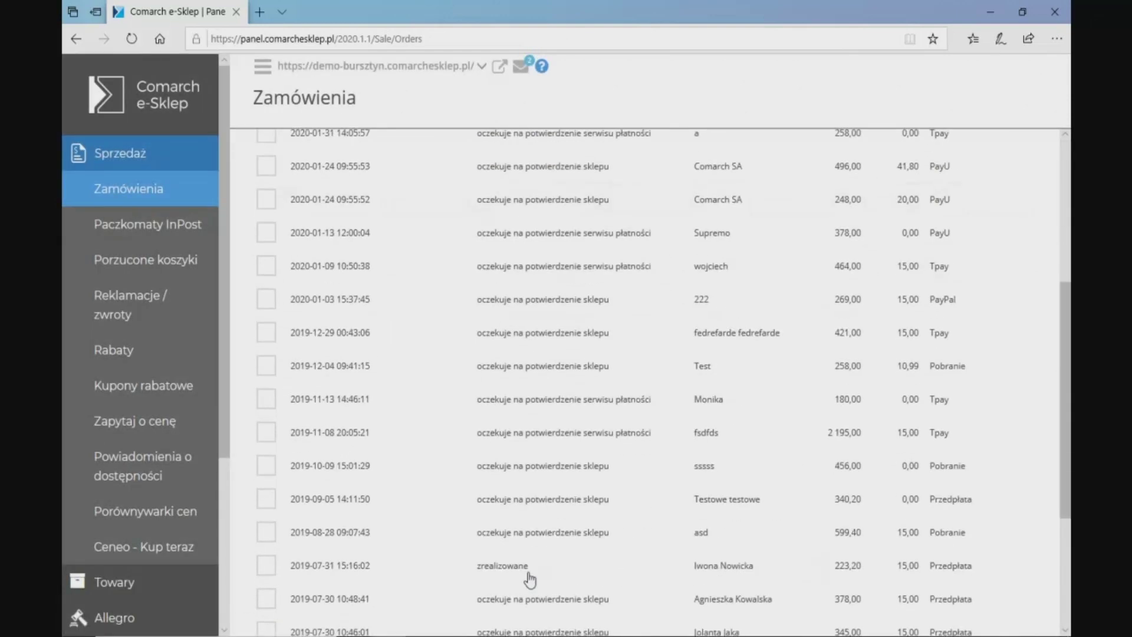
{"action": "left_click_drag", "start_coordinate": [547, 632], "coordinate": [725, 632]}
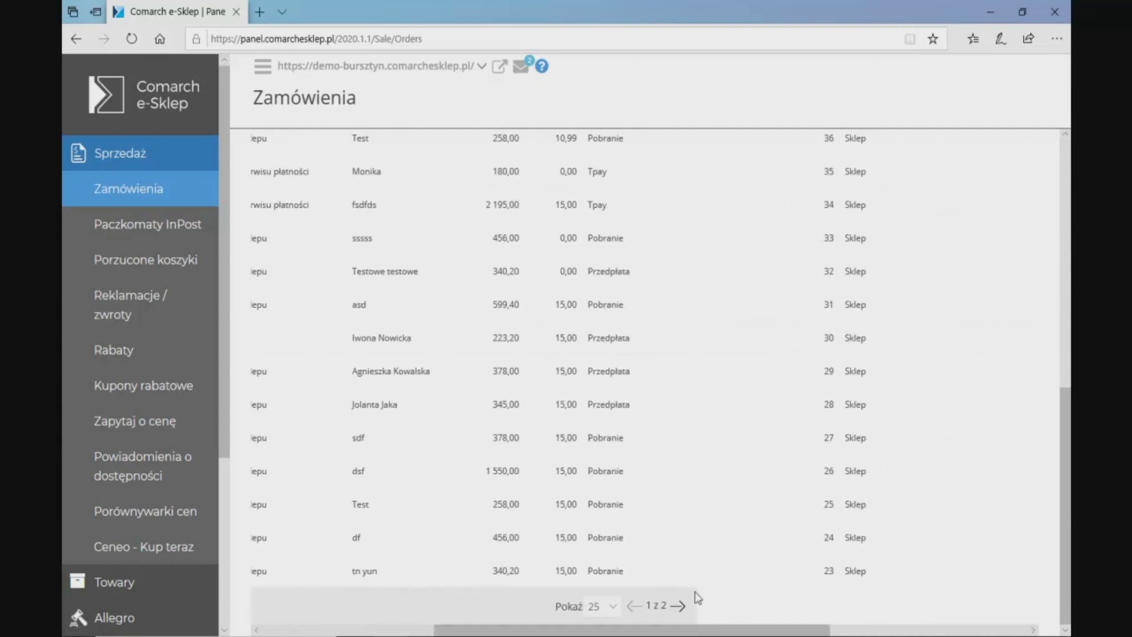
{"action": "scroll", "coordinate": [678, 575], "scroll_direction": "up", "scroll_amount": 10}
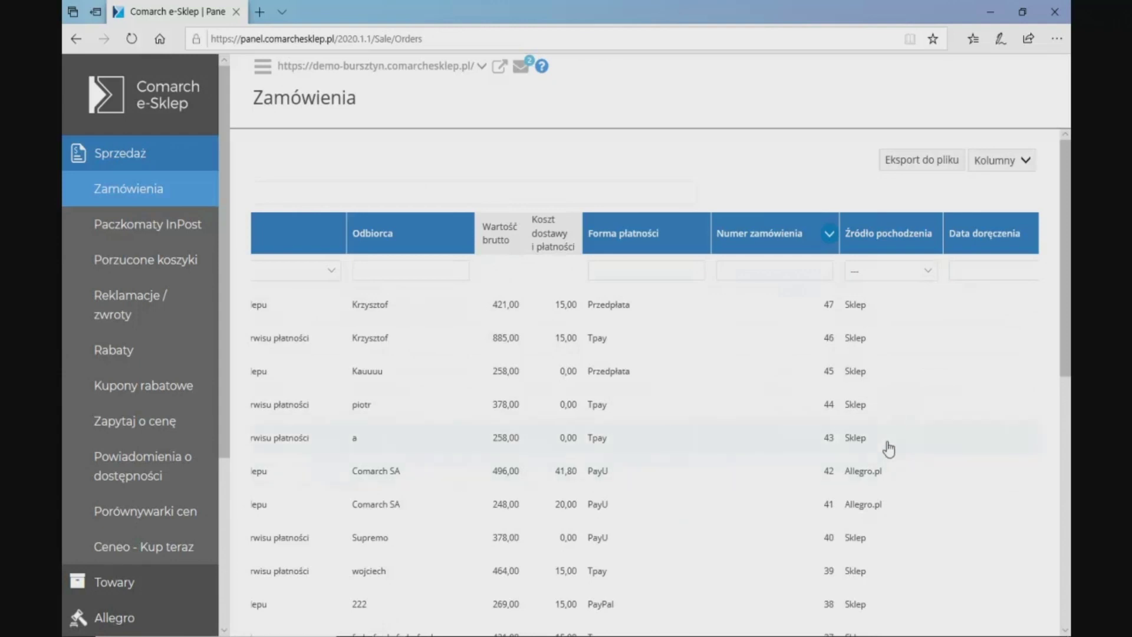
{"action": "left_click", "coordinate": [894, 479]}
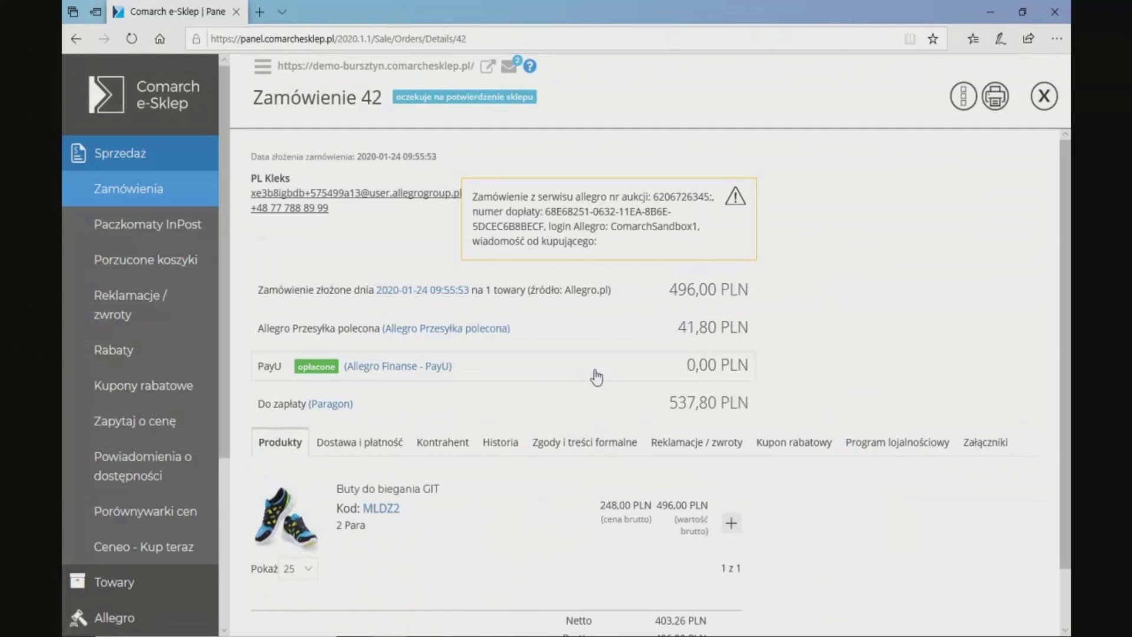
Review the order's delivery and payment, buyer, and history tabs
{"action": "scroll", "coordinate": [597, 389], "scroll_direction": "down", "scroll_amount": 1}
{"action": "left_click", "coordinate": [372, 385]}
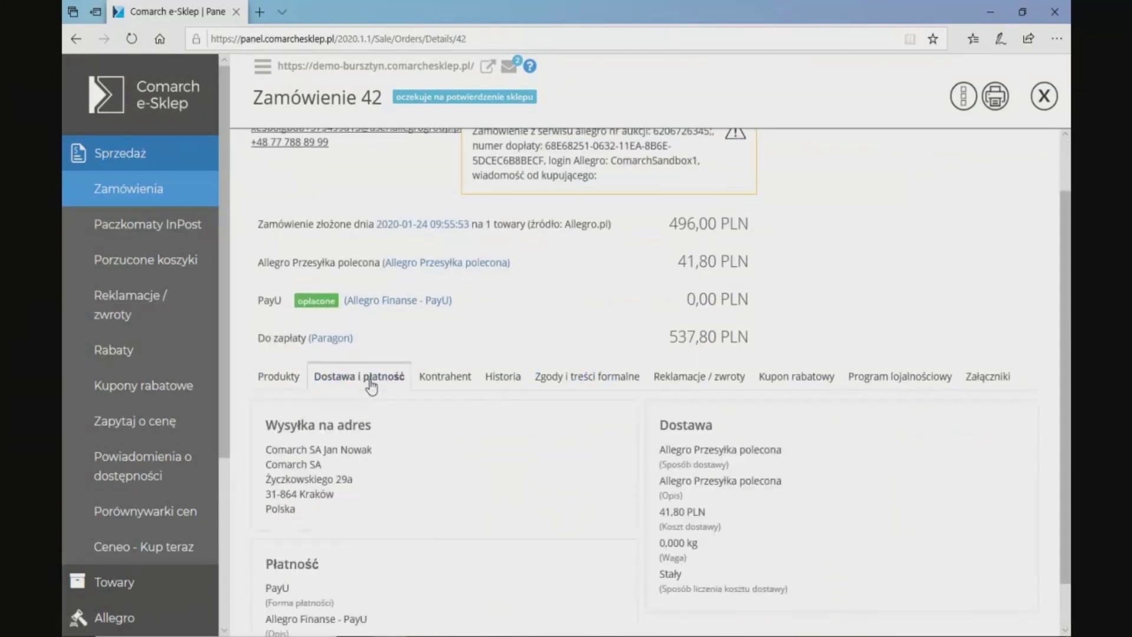
{"action": "left_click", "coordinate": [455, 384]}
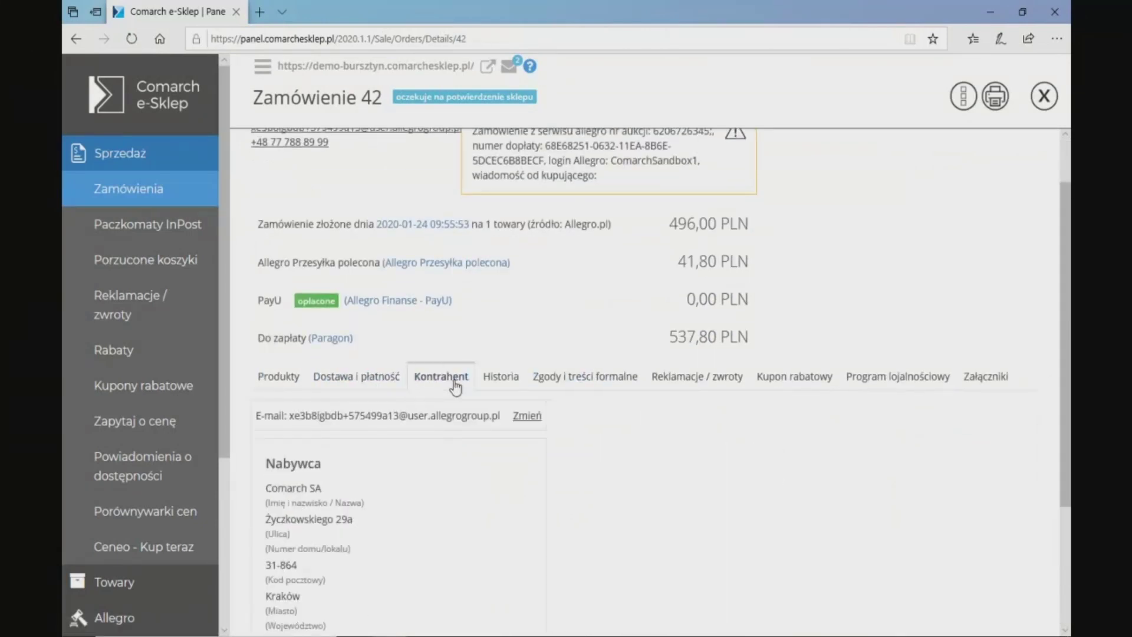
{"action": "left_click", "coordinate": [508, 384]}
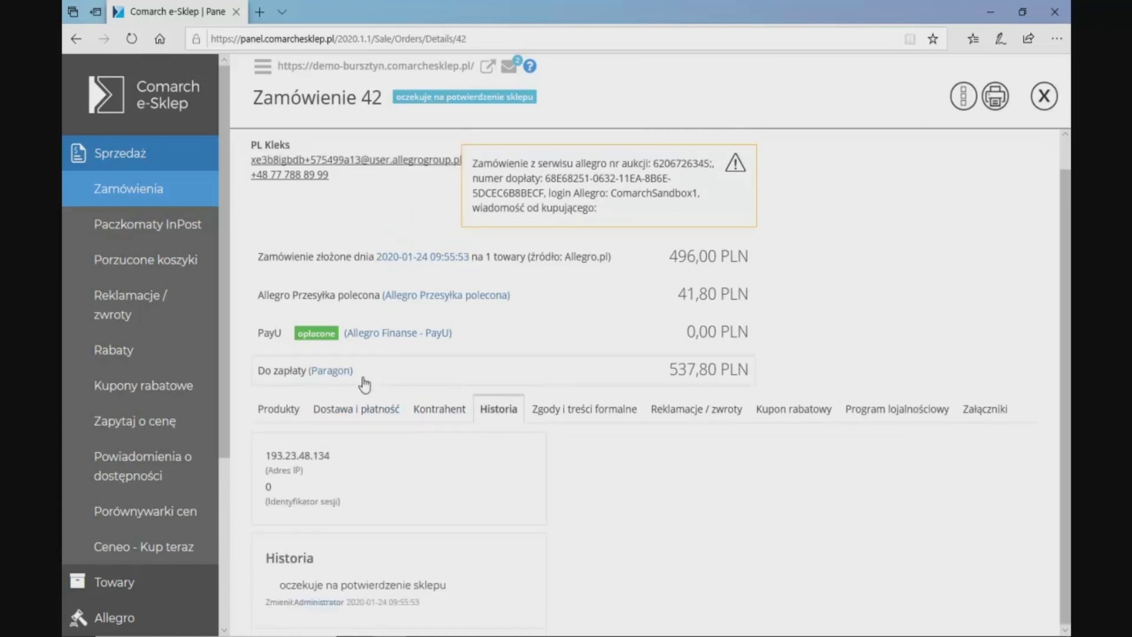
{"action": "scroll", "coordinate": [436, 383], "scroll_direction": "up", "scroll_amount": 1}
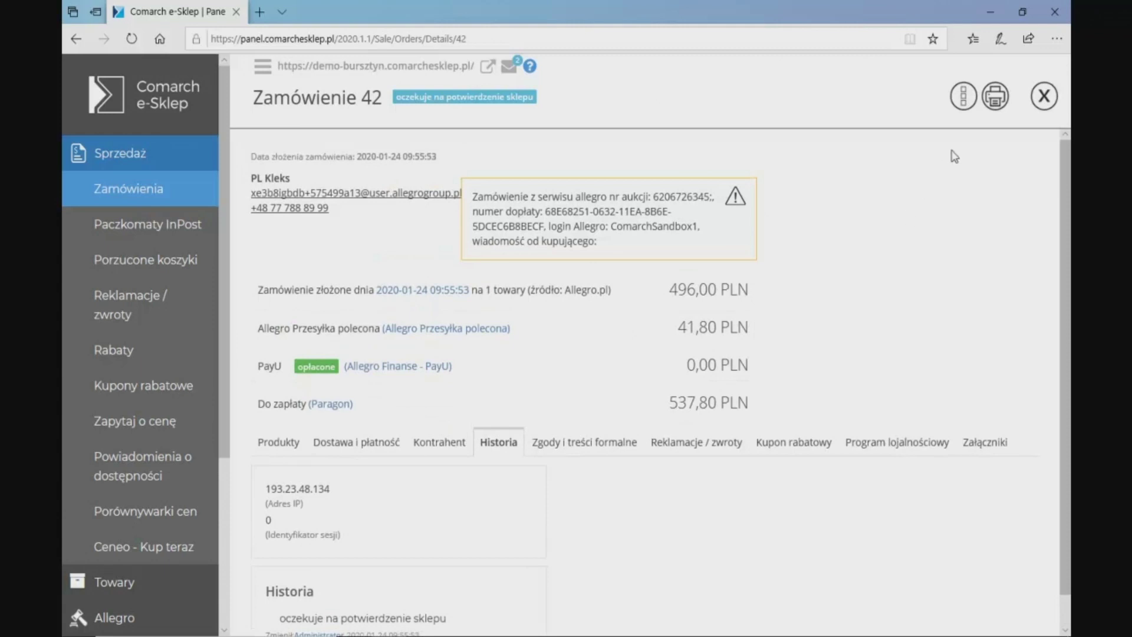
Return to the orders list and open the 885,00 order from 2020-05-08
{"action": "left_click", "coordinate": [962, 95]}
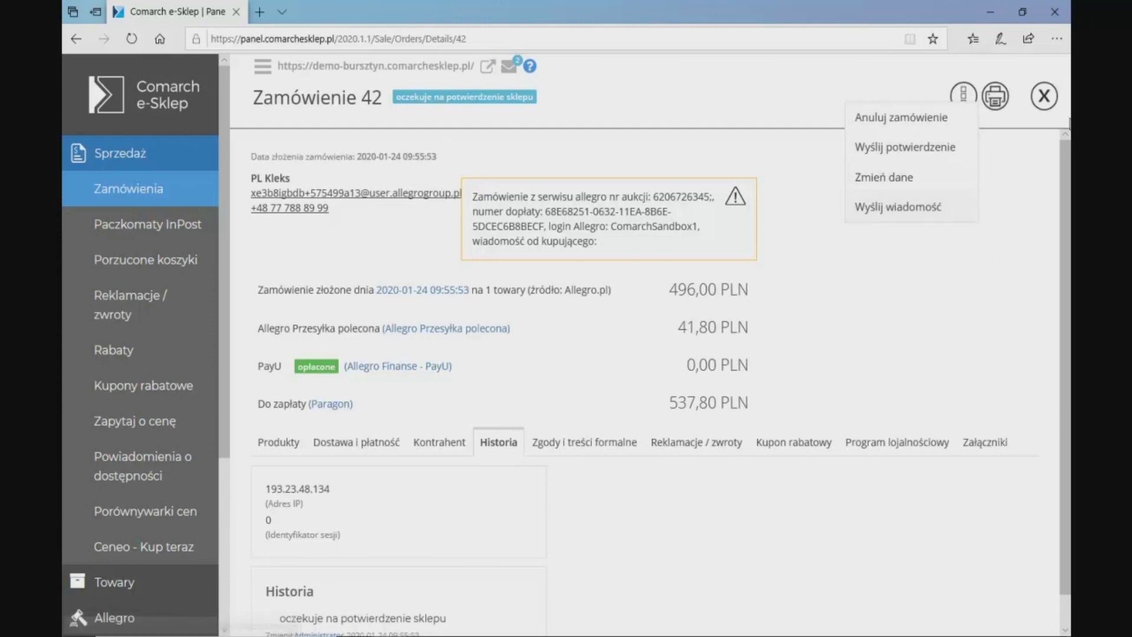
{"action": "left_click", "coordinate": [1053, 106]}
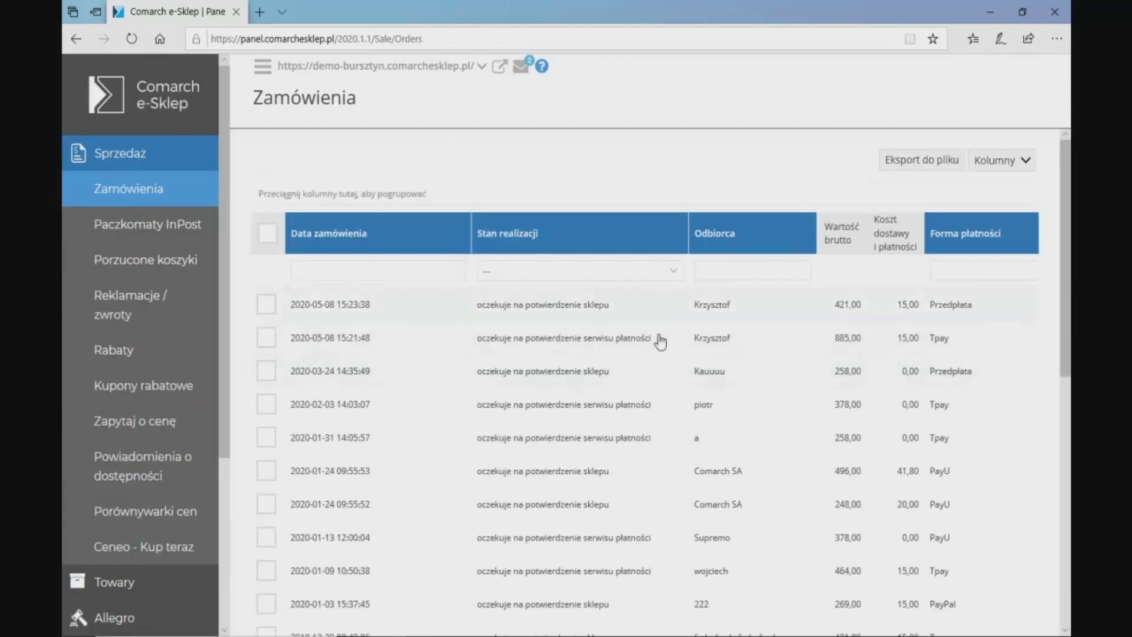
{"action": "left_click", "coordinate": [660, 348]}
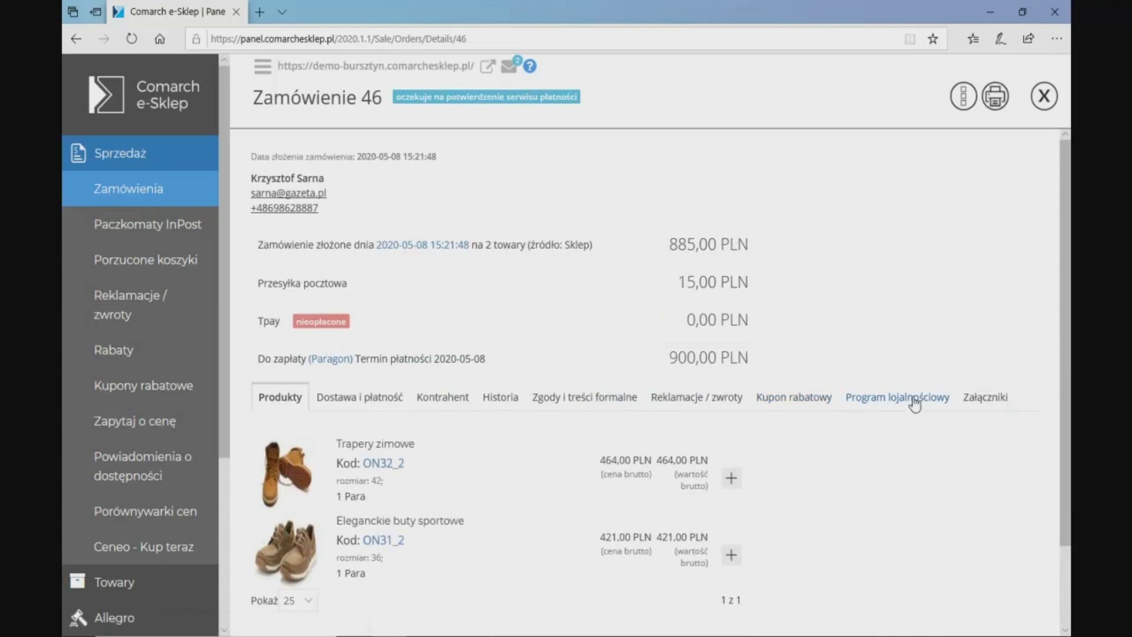
{"action": "left_click", "coordinate": [963, 99]}
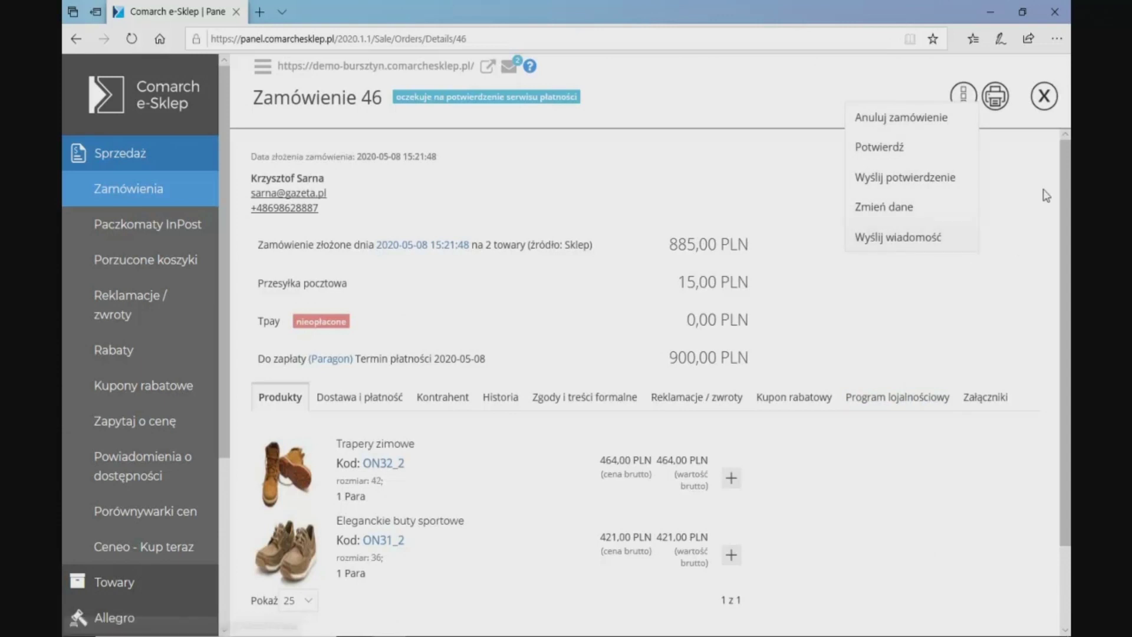
{"action": "left_click", "coordinate": [1045, 98]}
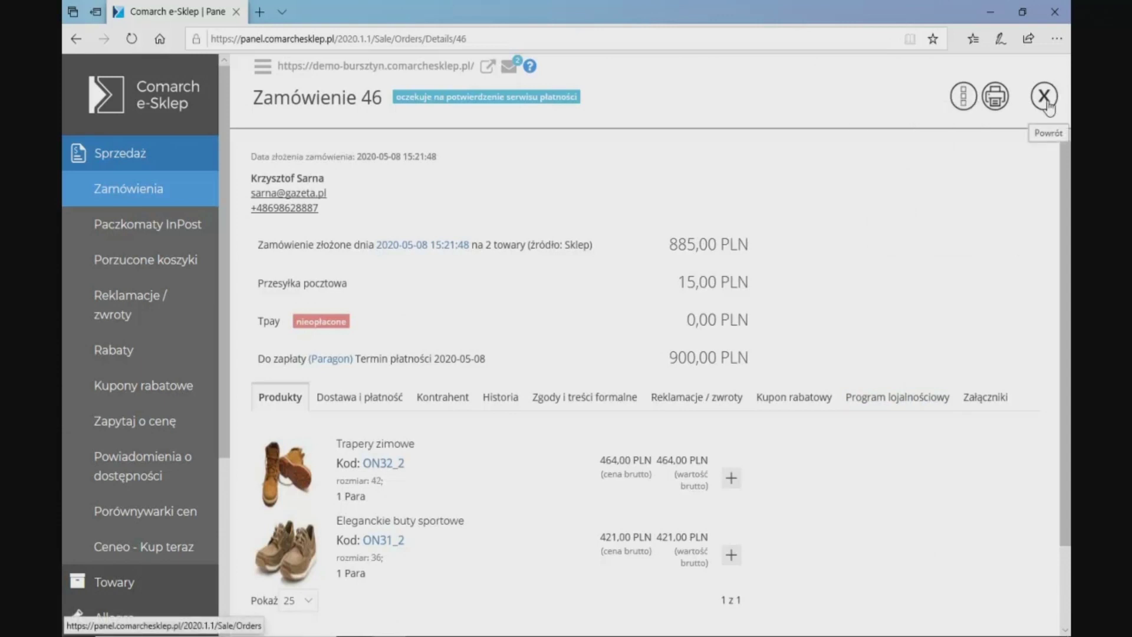
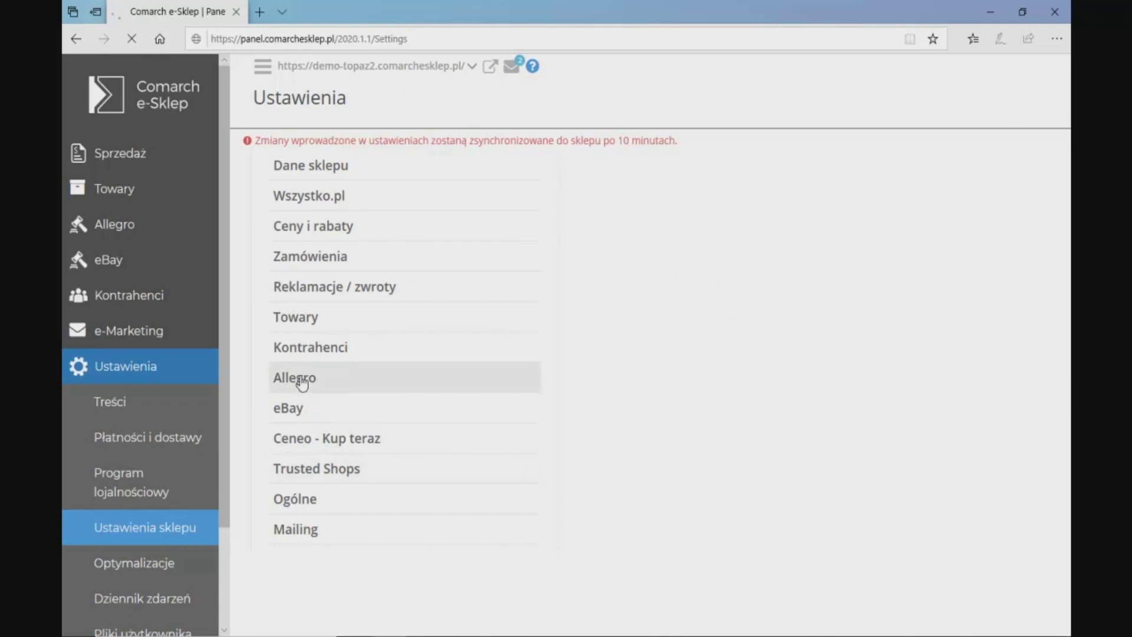
Add a new Allegro account with Tryb testowy enabled and begin the Allegro sign-in
{"action": "left_click", "coordinate": [298, 379]}
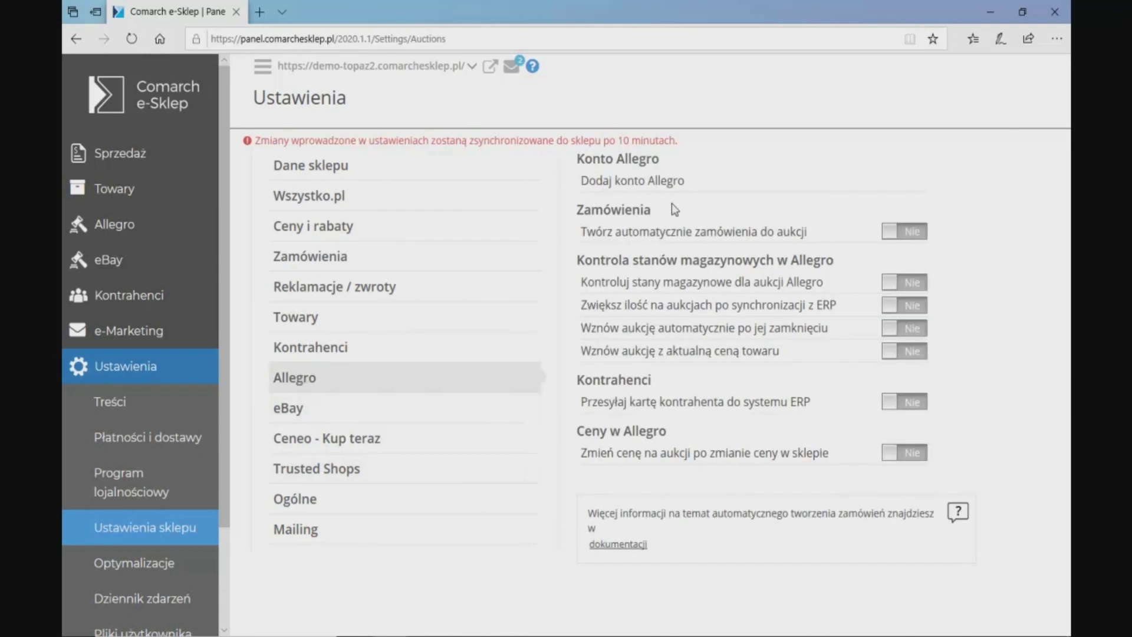
{"action": "left_click", "coordinate": [671, 185]}
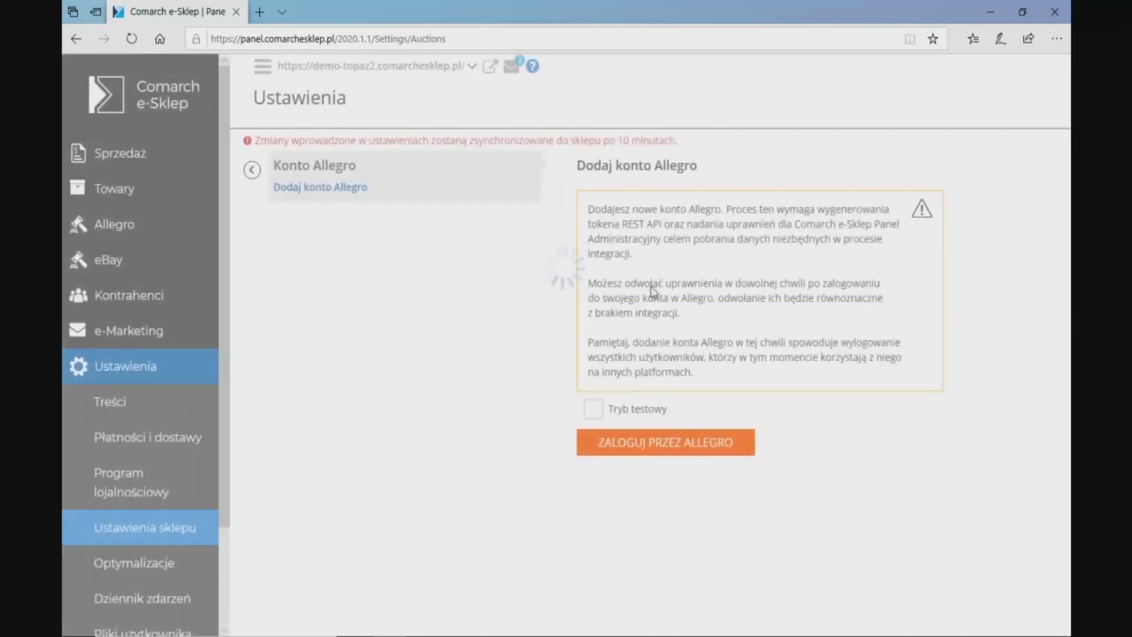
{"action": "left_click", "coordinate": [593, 409]}
{"action": "left_click", "coordinate": [615, 449]}
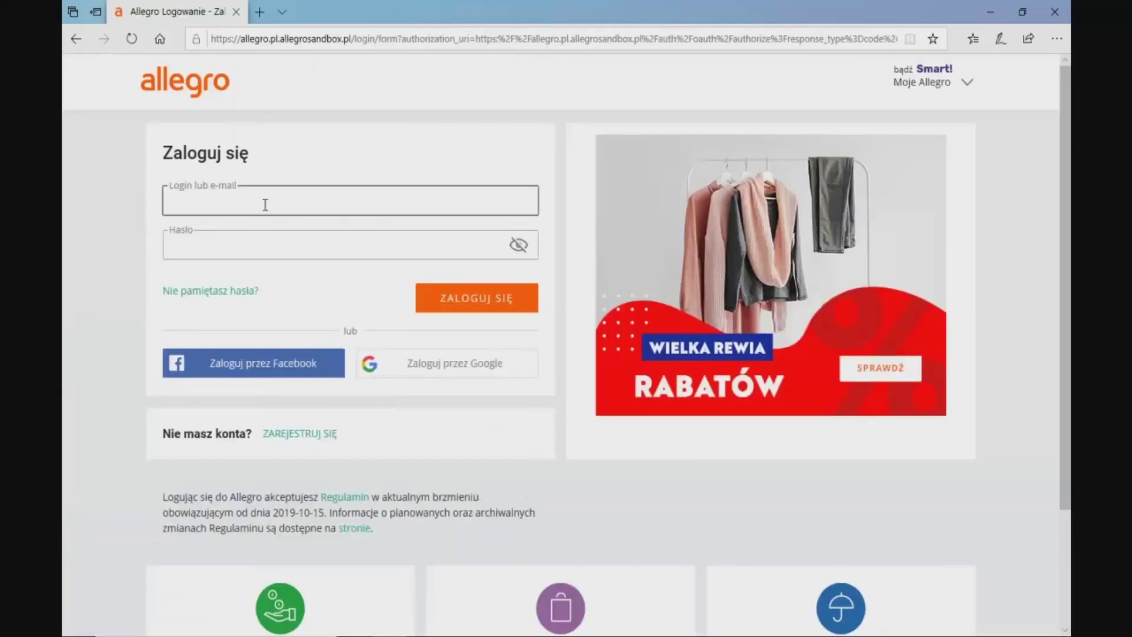
Sign in to the Allegro sandbox with the sandbox account's login and password
{"action": "type", "text": "ComarchSandbox3"}
{"action": "left_click", "coordinate": [268, 237]}
{"action": "type", "text": "***********"}
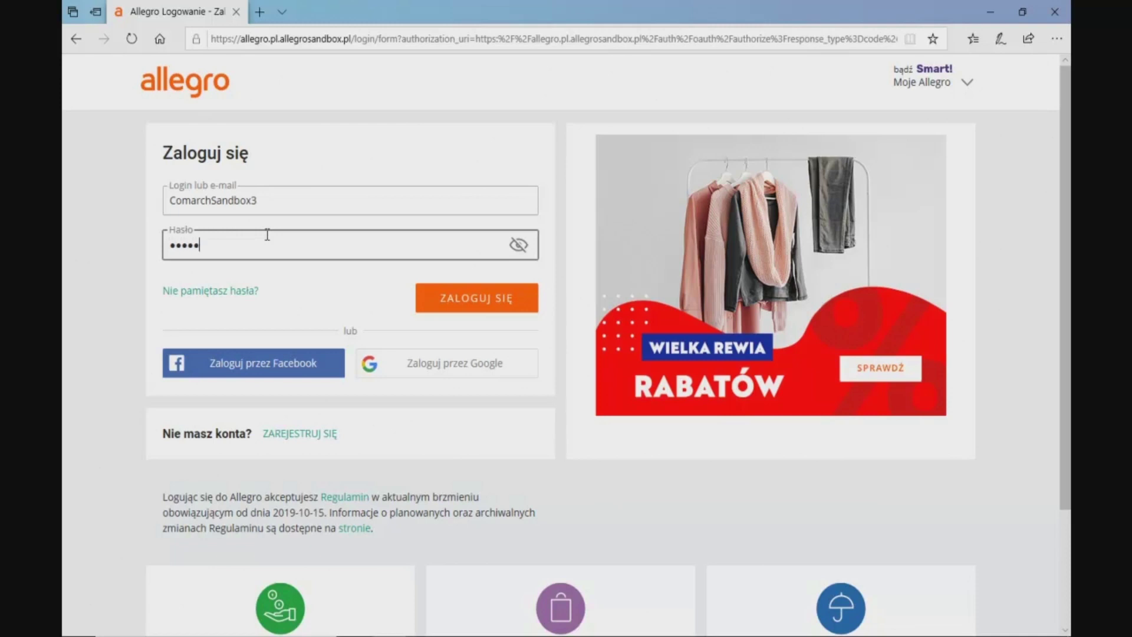
{"action": "type", "text": "*"}
{"action": "left_click", "coordinate": [508, 309]}
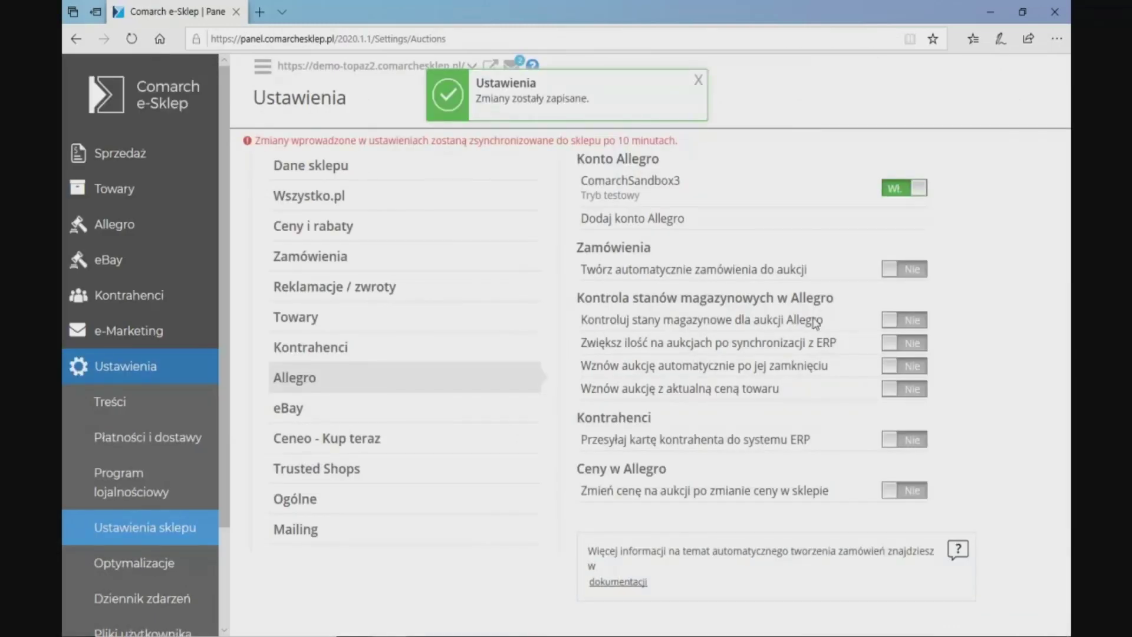
Set automatic order creation, stock control and automatic auction renewal to Tak
{"action": "left_click", "coordinate": [902, 273]}
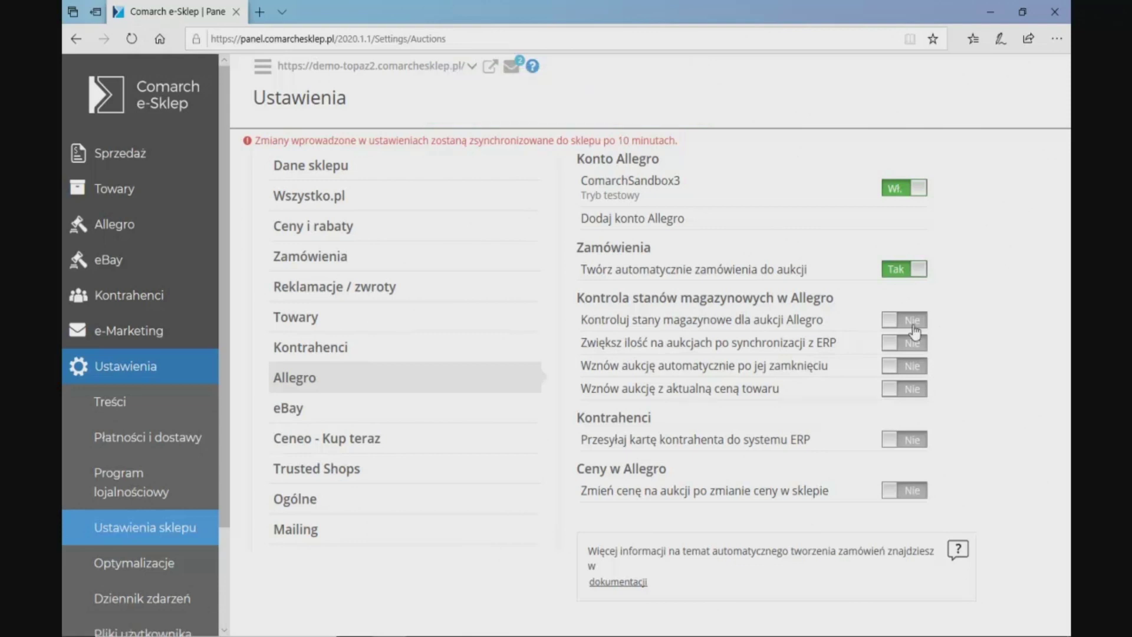
{"action": "left_click", "coordinate": [914, 328]}
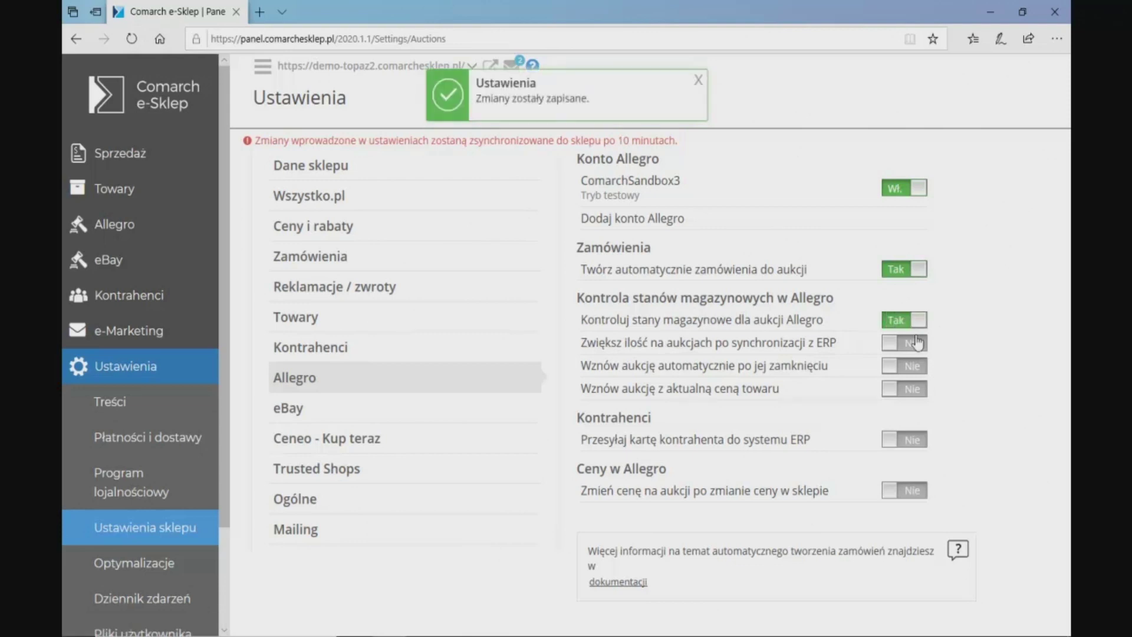
{"action": "left_click", "coordinate": [919, 376]}
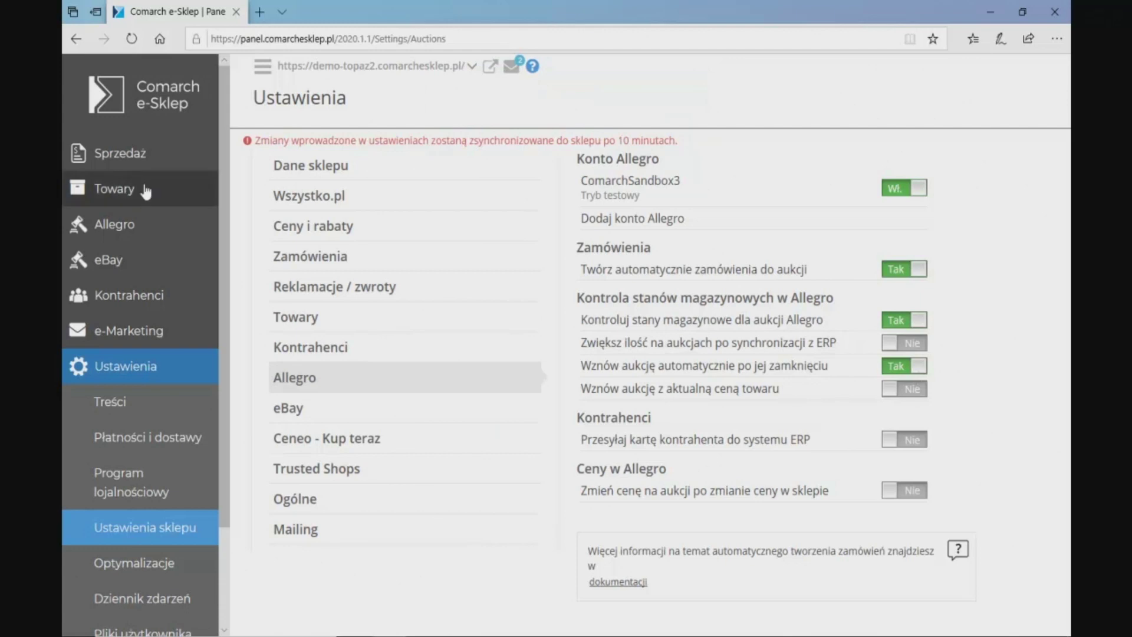
{"action": "left_click_drag", "start_coordinate": [676, 139], "coordinate": [627, 140]}
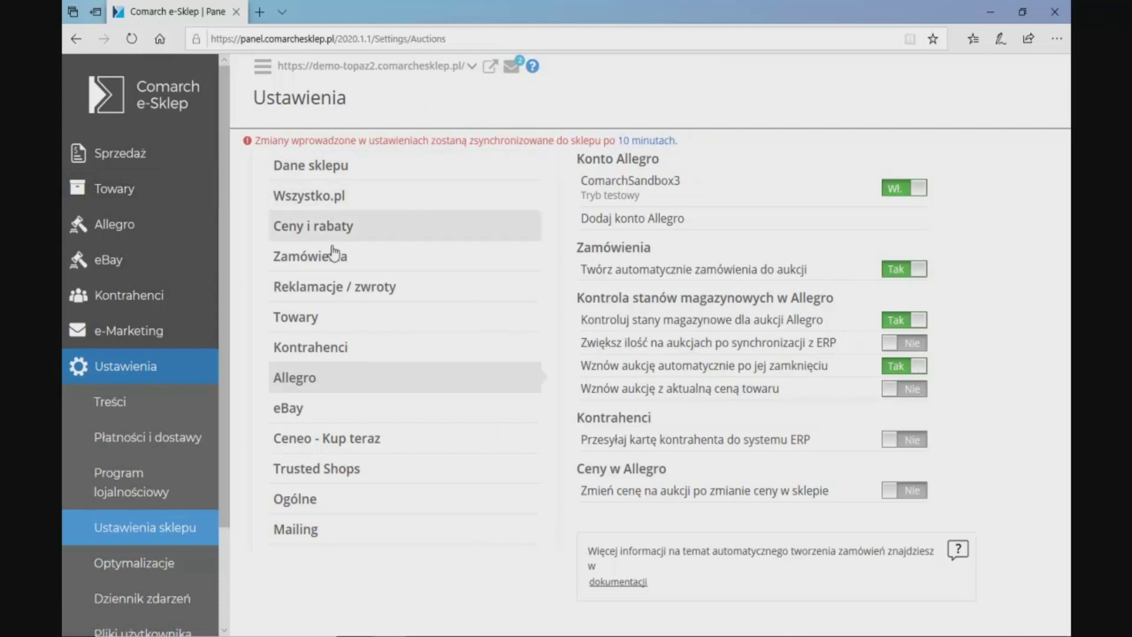
Link the Pasek pleciony auction to product Pasek pleciony (AKC5) and open its details
{"action": "left_click", "coordinate": [121, 230]}
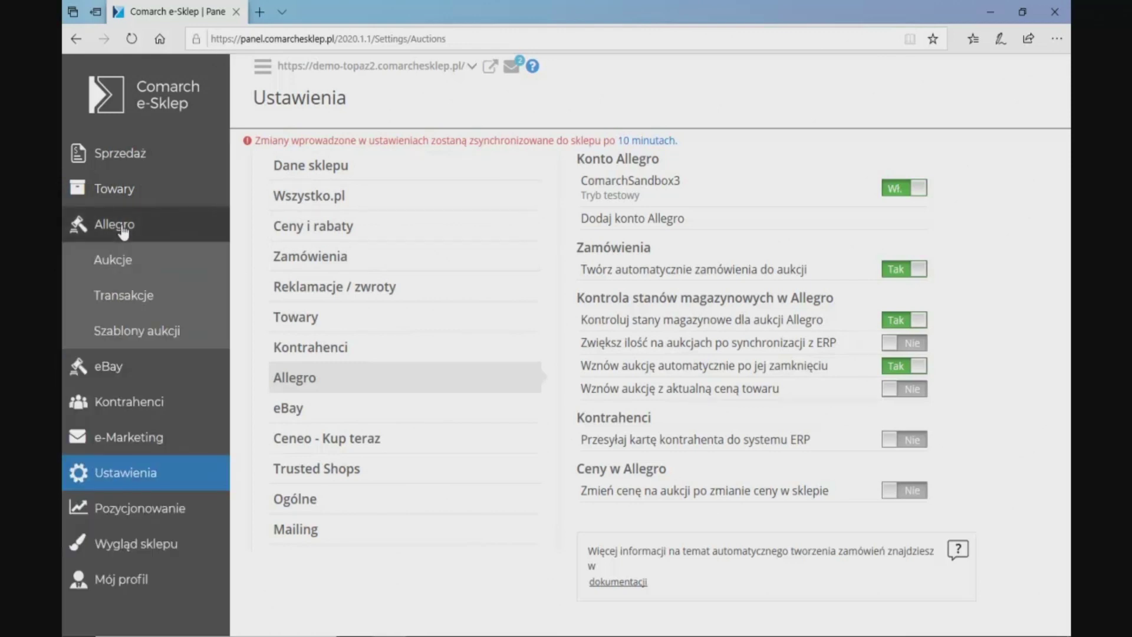
{"action": "left_click", "coordinate": [128, 265]}
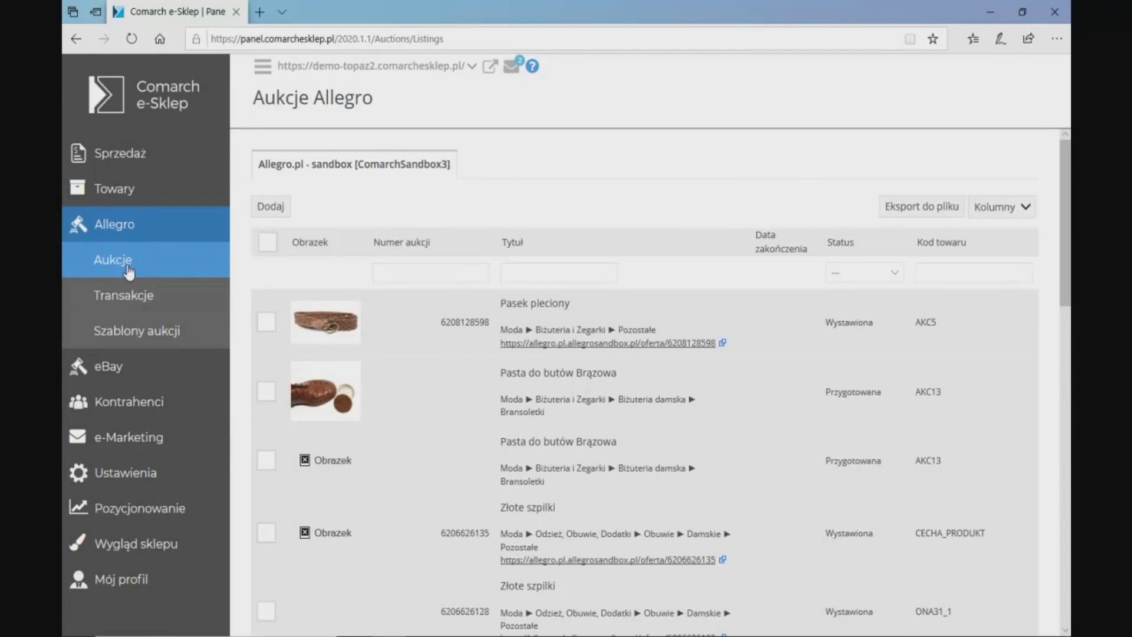
{"action": "left_click", "coordinate": [266, 324]}
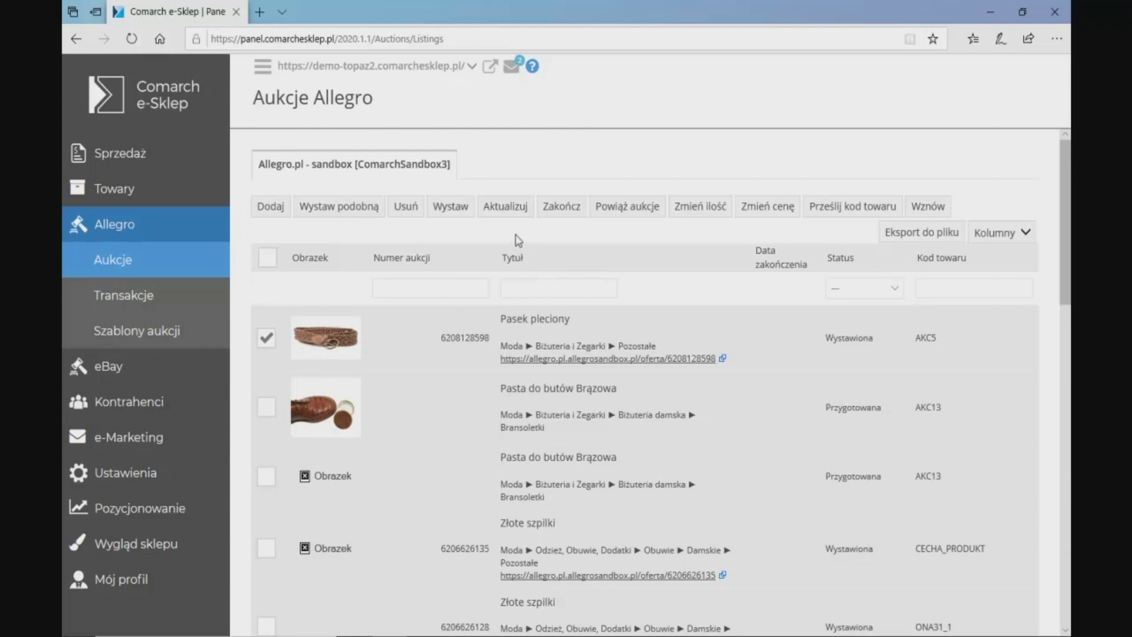
{"action": "left_click", "coordinate": [625, 214]}
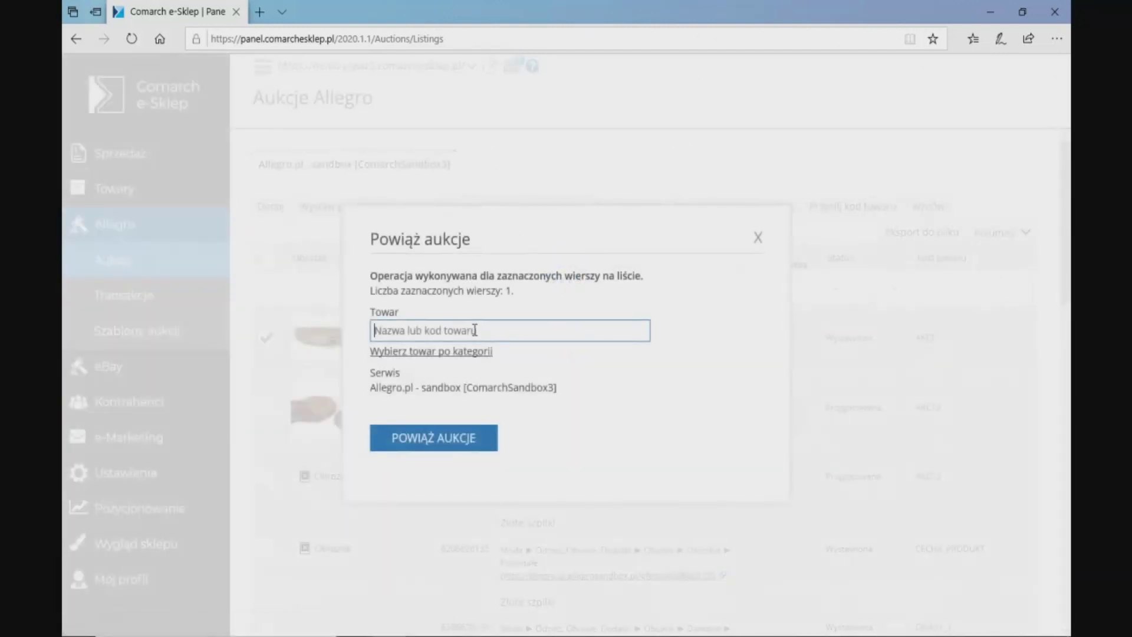
{"action": "type", "text": "pasek"}
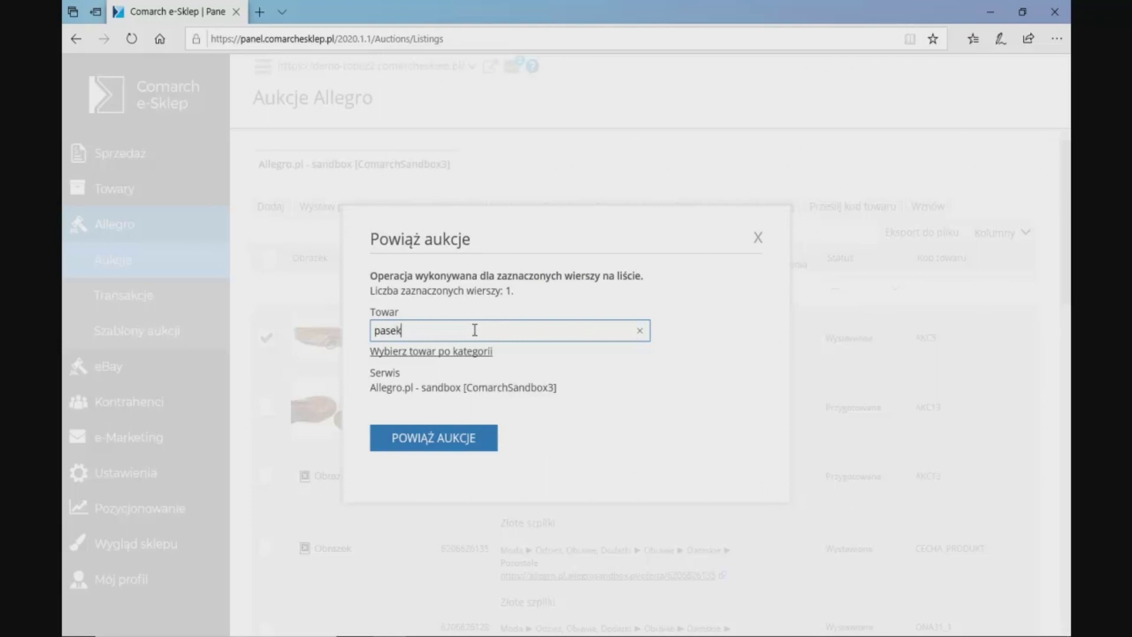
{"action": "type", "text": " pleciony"}
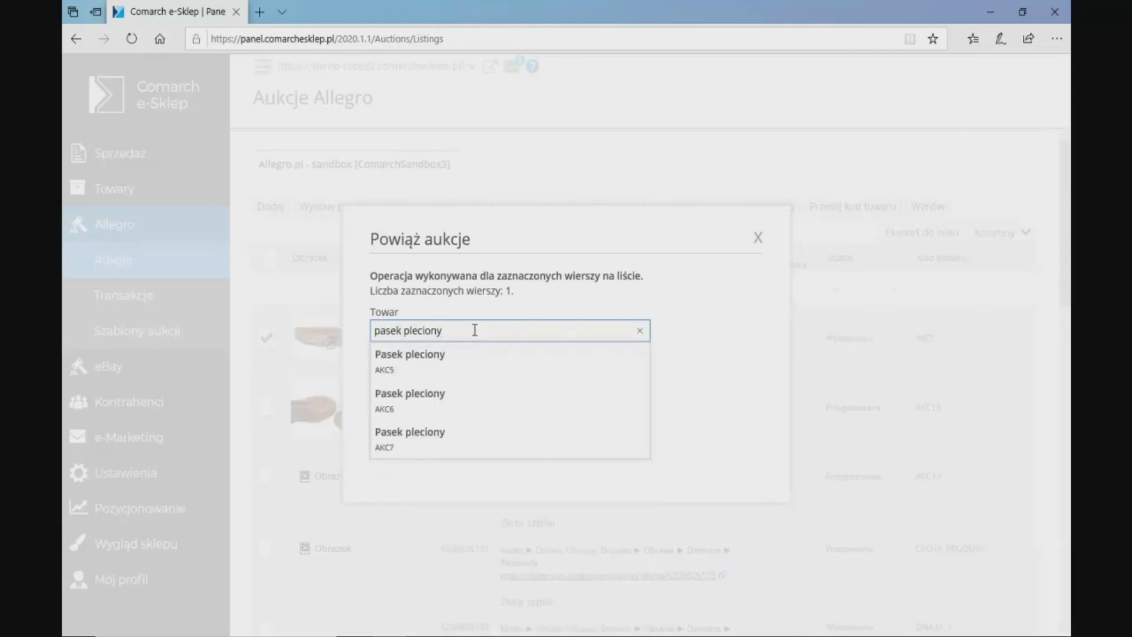
{"action": "left_click", "coordinate": [464, 361]}
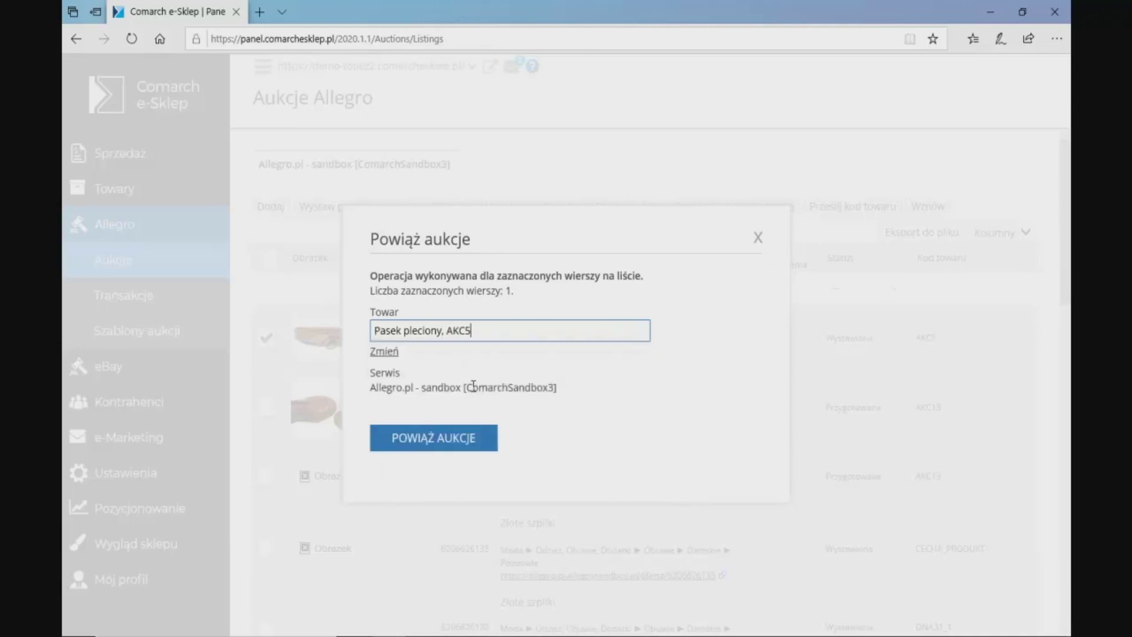
{"action": "left_click", "coordinate": [471, 437]}
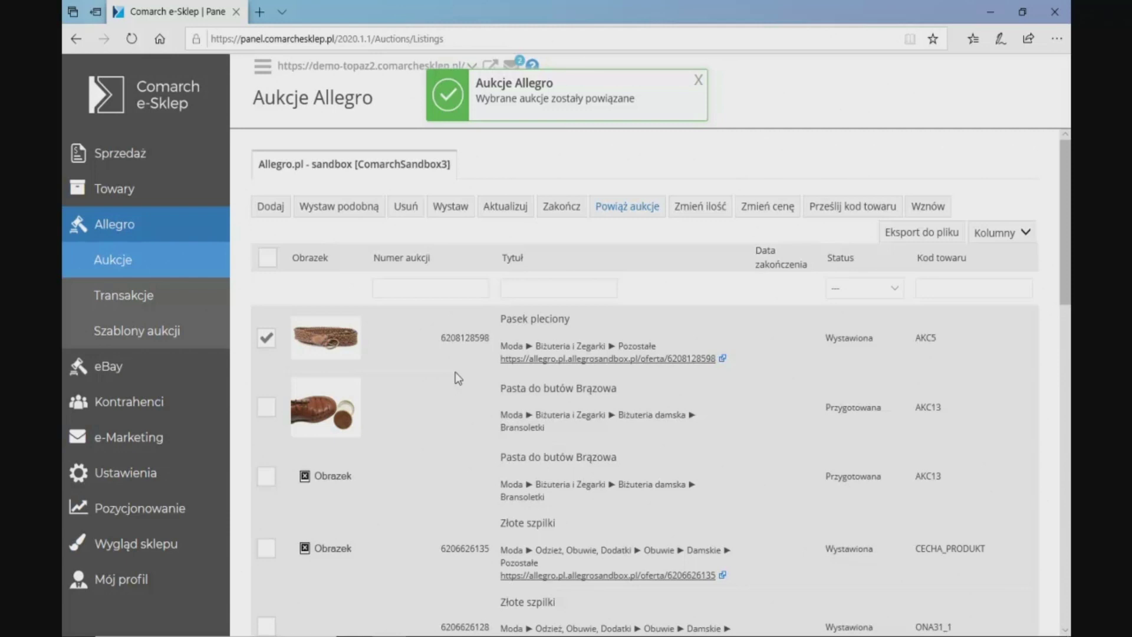
{"action": "left_click", "coordinate": [269, 341]}
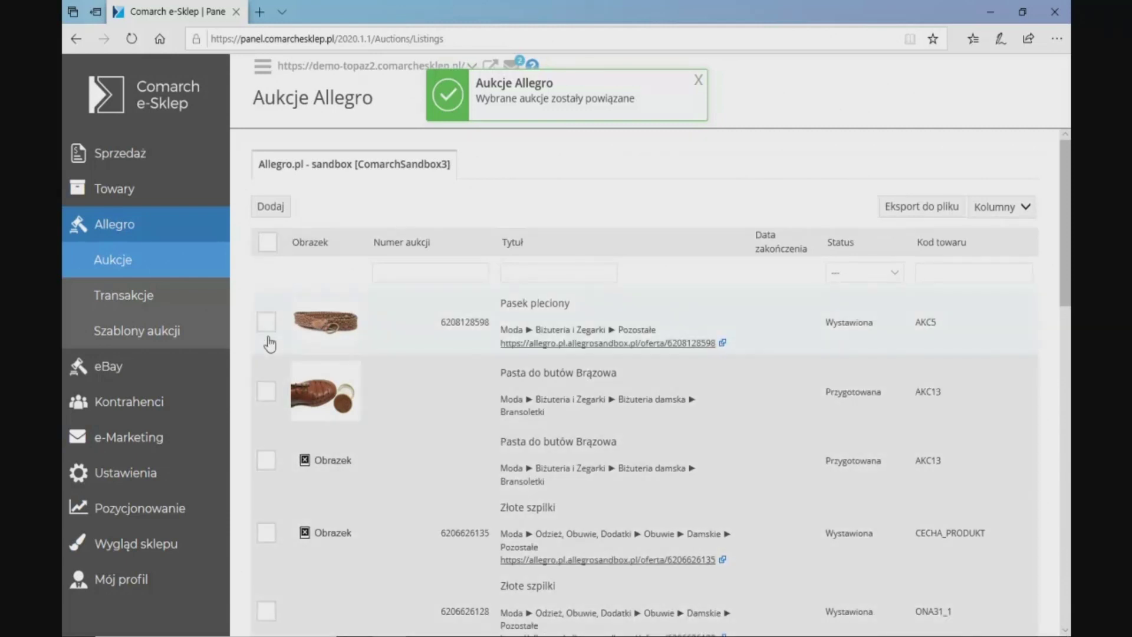
{"action": "left_click", "coordinate": [452, 347]}
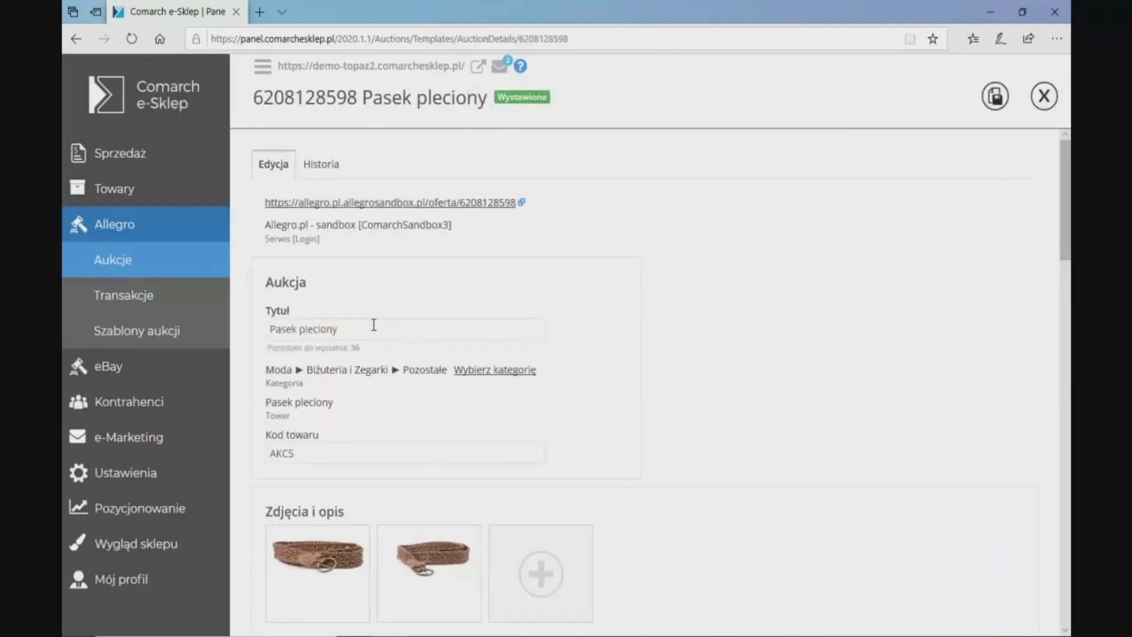
Review the Pasek pleciony auction details, then close them to return to the auctions list
{"action": "left_click", "coordinate": [374, 325]}
{"action": "scroll", "coordinate": [412, 363], "scroll_direction": "down", "scroll_amount": 5}
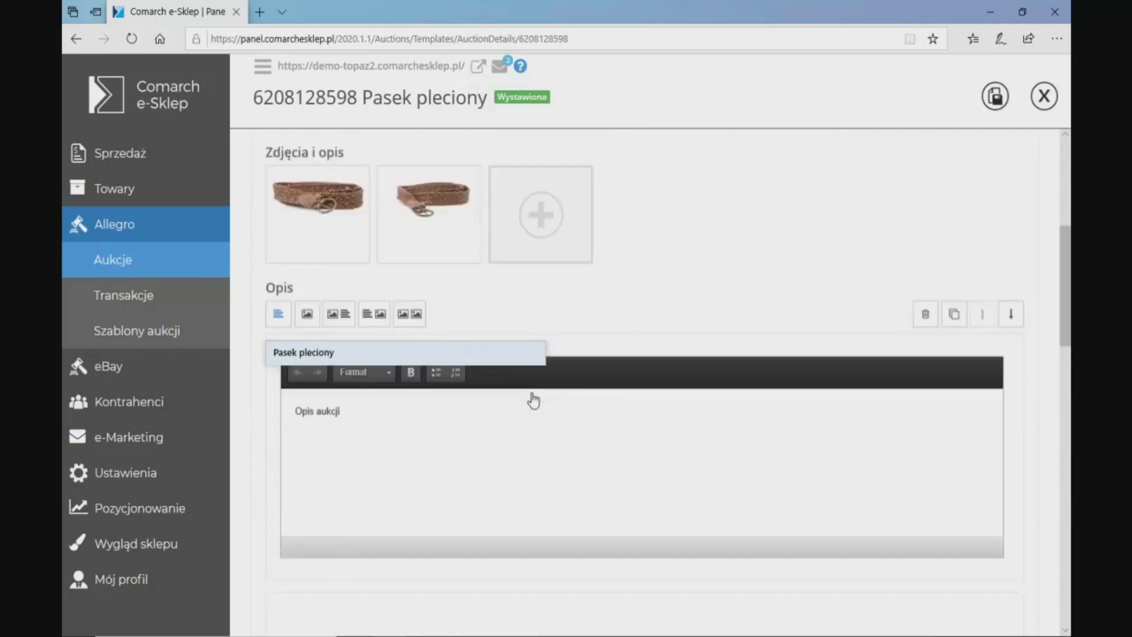
{"action": "scroll", "coordinate": [649, 313], "scroll_direction": "down", "scroll_amount": 1}
{"action": "scroll", "coordinate": [647, 321], "scroll_direction": "down", "scroll_amount": 3}
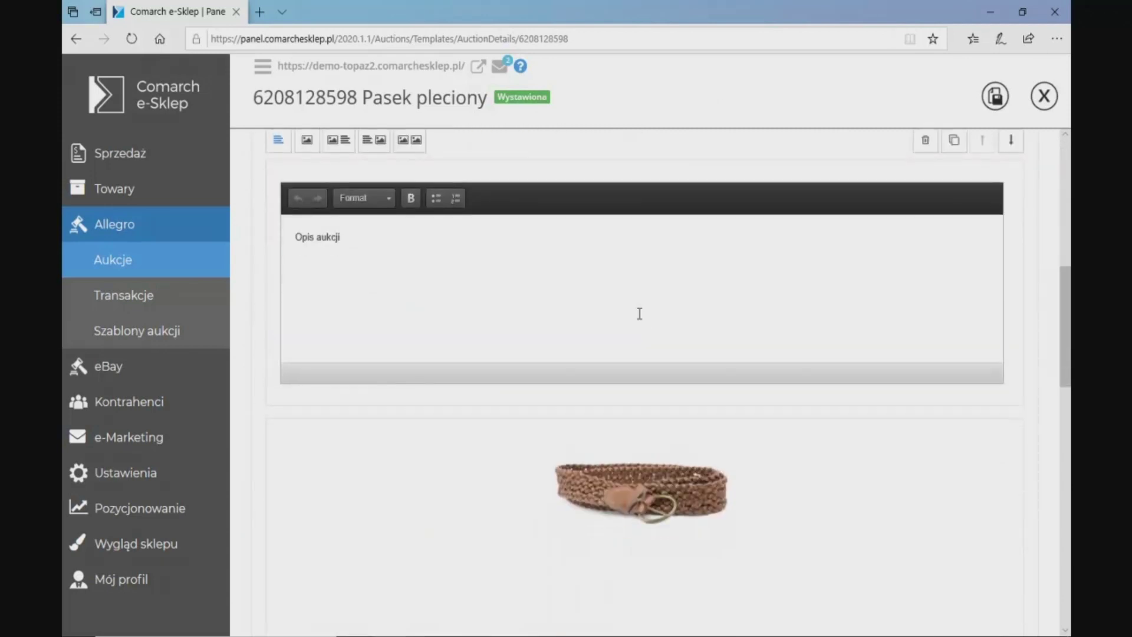
{"action": "scroll", "coordinate": [638, 310], "scroll_direction": "down", "scroll_amount": 10}
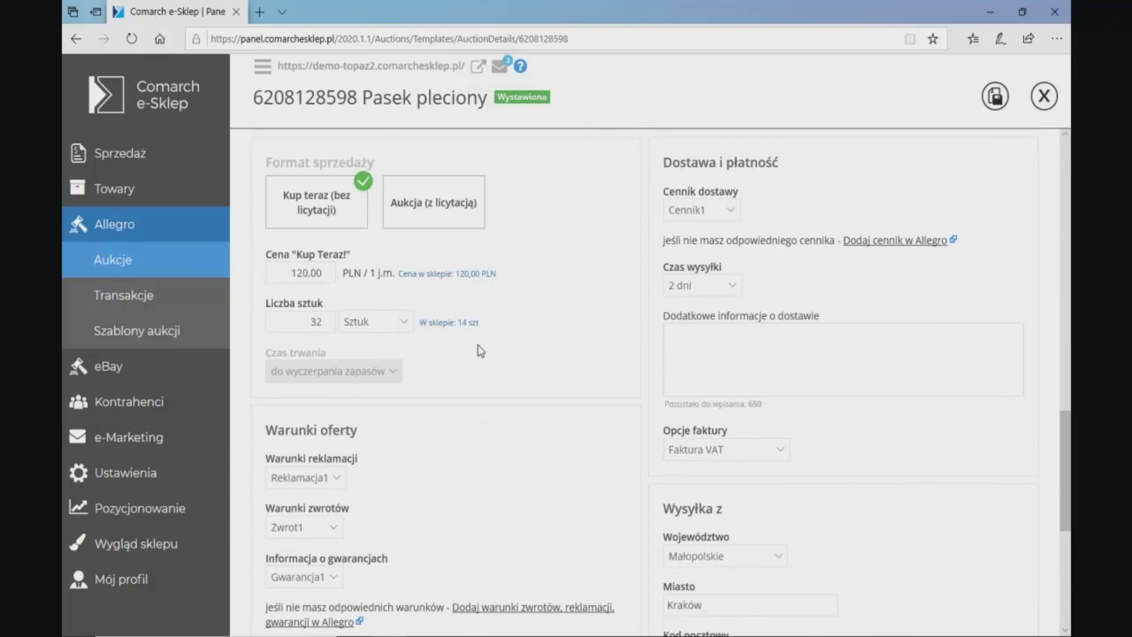
{"action": "scroll", "coordinate": [481, 351], "scroll_direction": "down", "scroll_amount": 4}
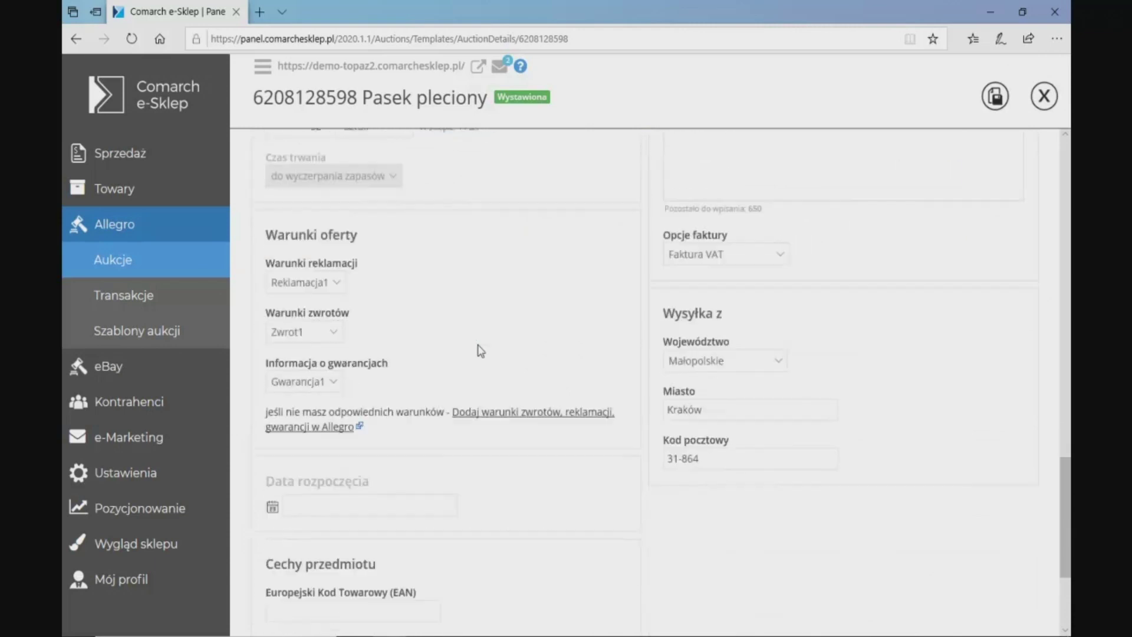
{"action": "scroll", "coordinate": [481, 352], "scroll_direction": "down", "scroll_amount": 3}
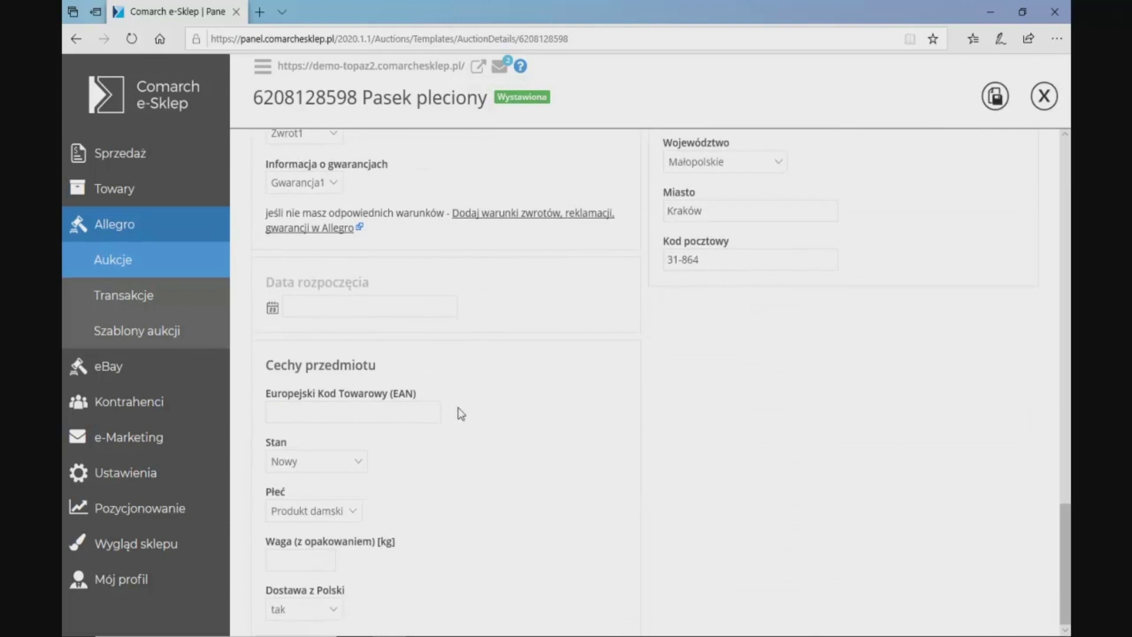
{"action": "scroll", "coordinate": [454, 409], "scroll_direction": "up", "scroll_amount": 13}
{"action": "scroll", "coordinate": [454, 411], "scroll_direction": "up", "scroll_amount": 10}
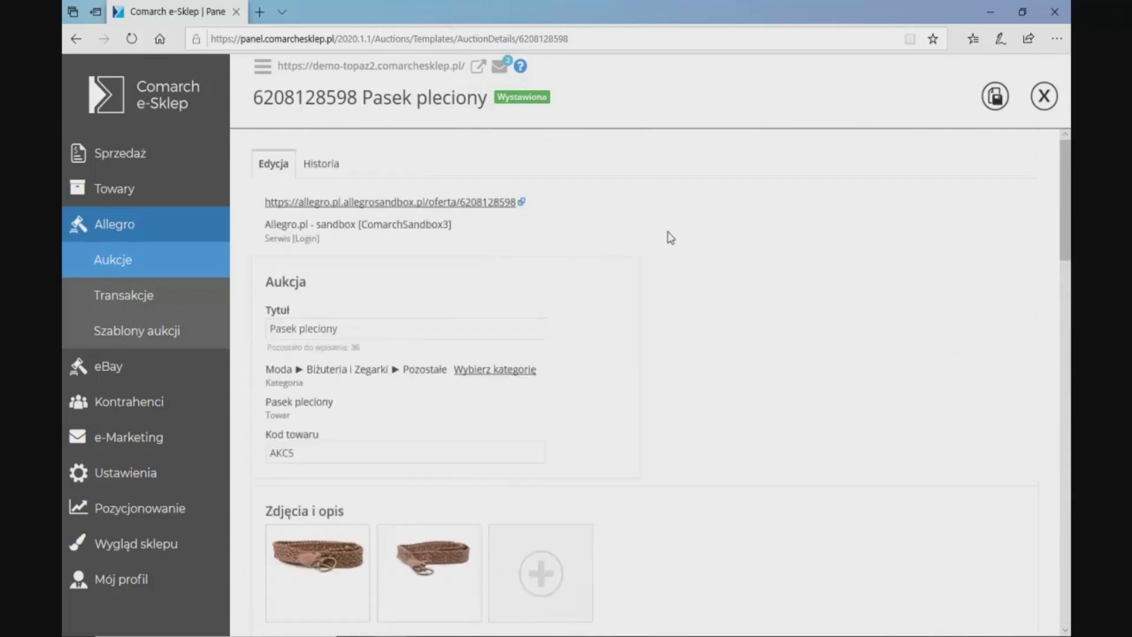
{"action": "left_click", "coordinate": [1045, 96]}
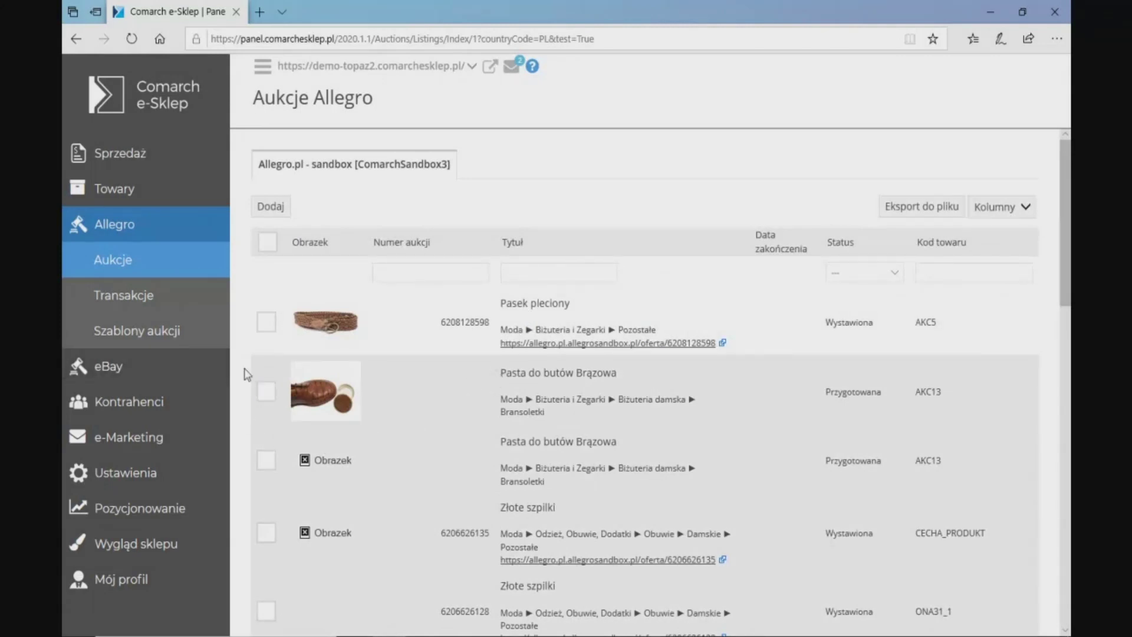
Start a new auction template named 'Obuwie damskie'
{"action": "left_click", "coordinate": [175, 337]}
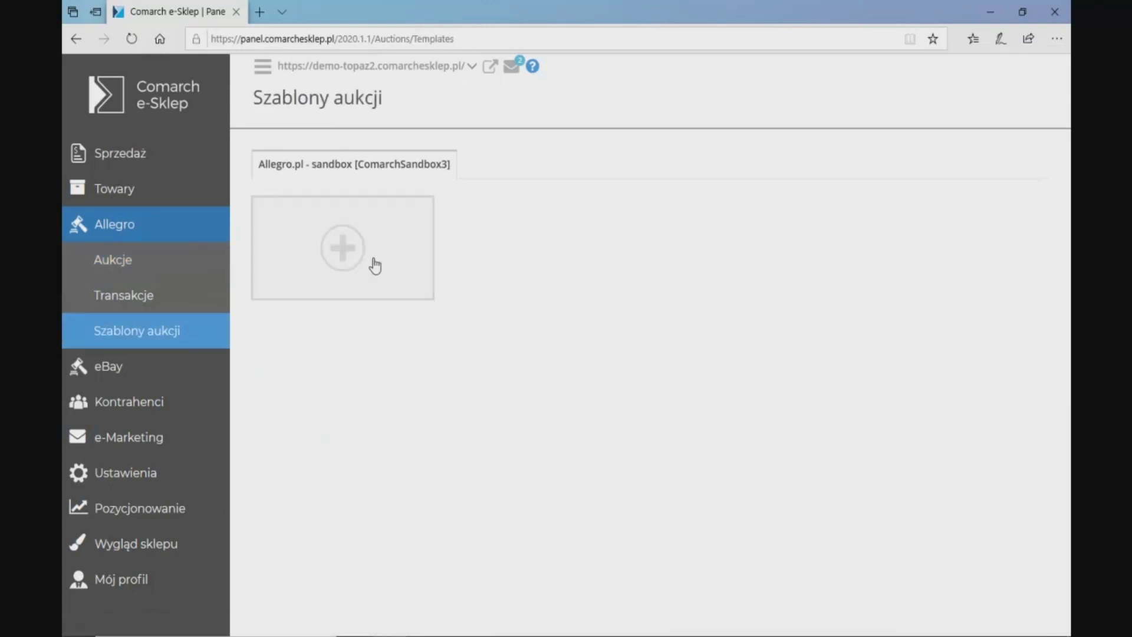
{"action": "left_click", "coordinate": [351, 256]}
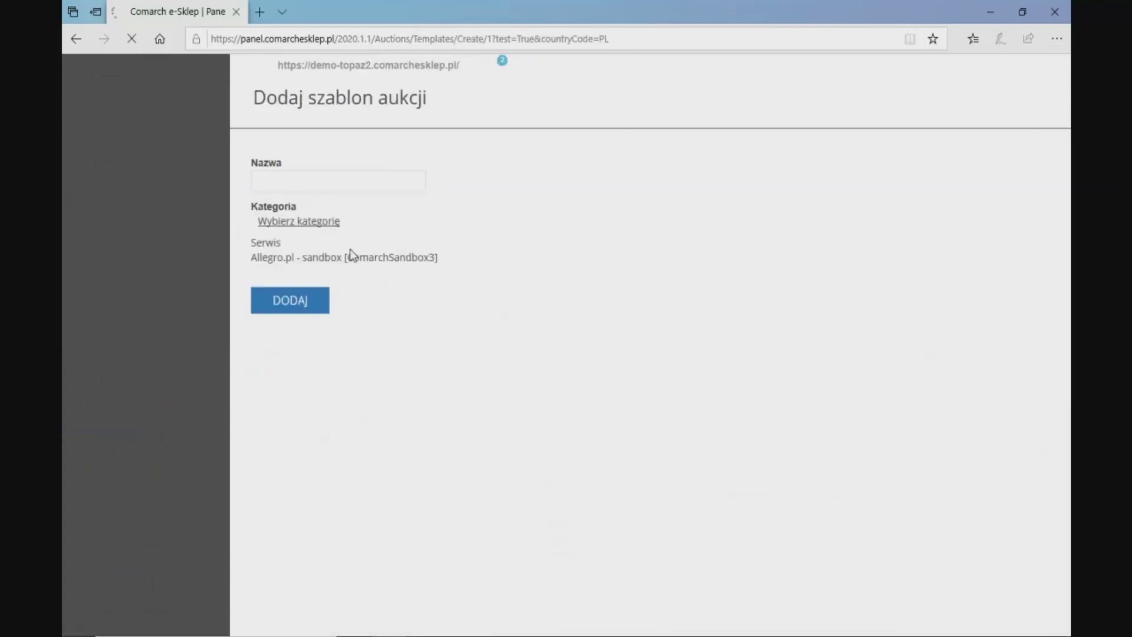
{"action": "left_click", "coordinate": [336, 180]}
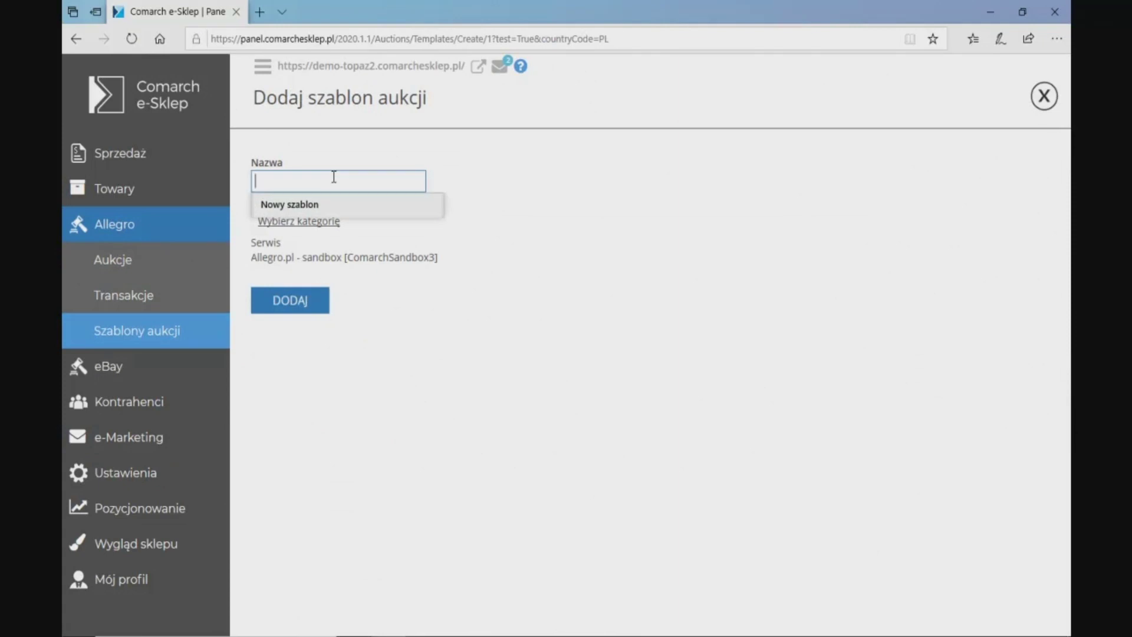
{"action": "type", "text": "Obuwie dams"}
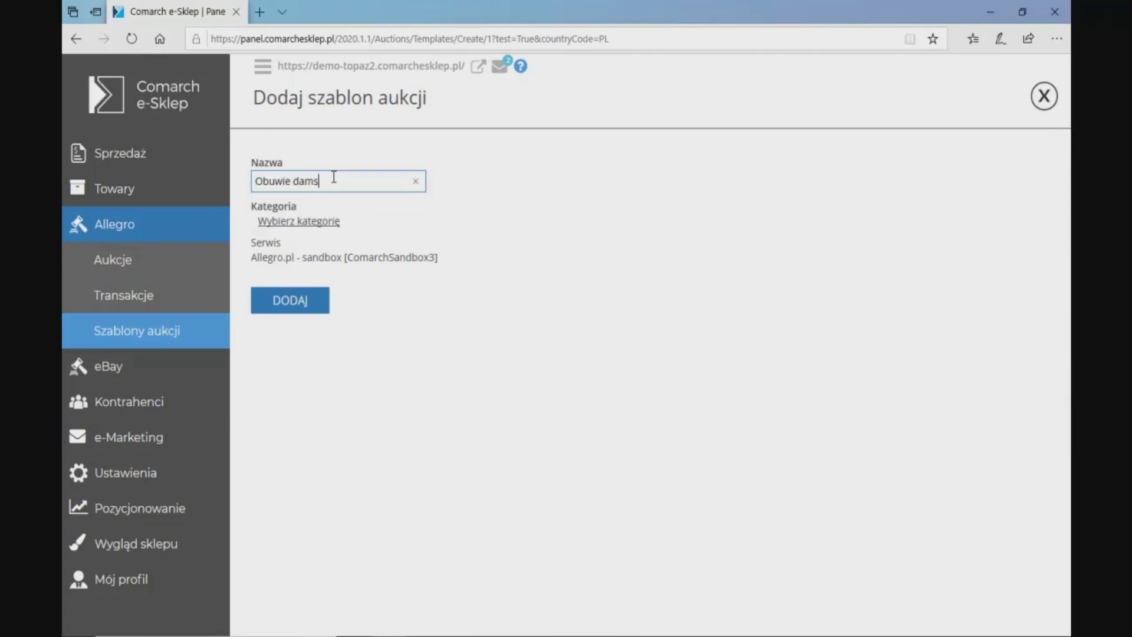
{"action": "type", "text": "kie"}
Give it category Moda > Odzież, Obuwie, Dodatki > Obuwie > Damskie > Czółenka and create it
{"action": "left_click", "coordinate": [333, 222]}
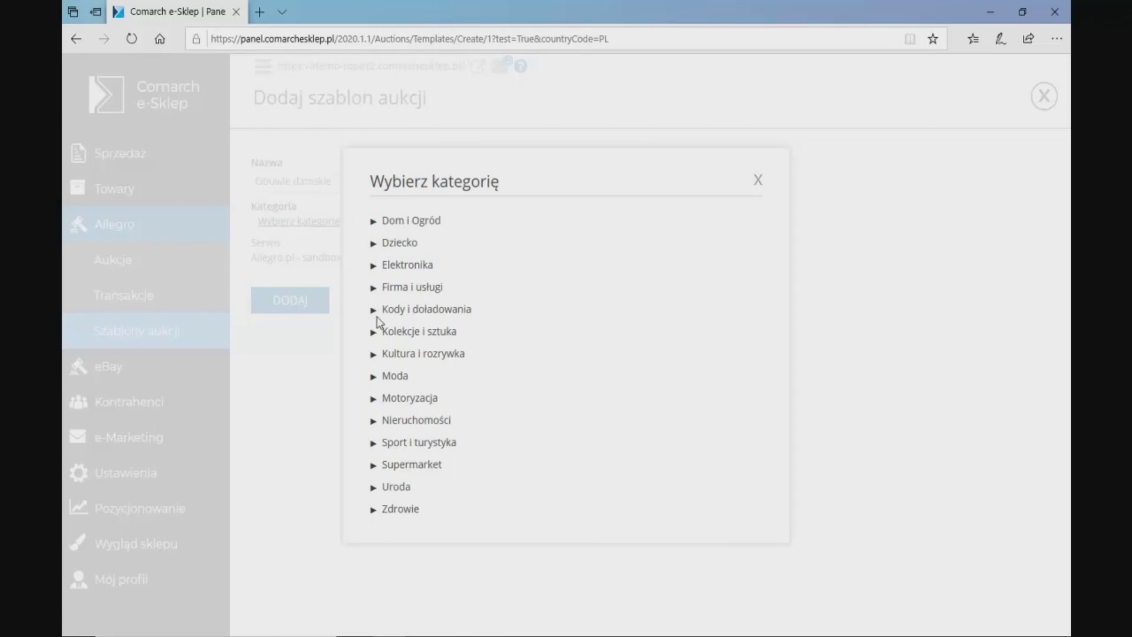
{"action": "left_click", "coordinate": [374, 379]}
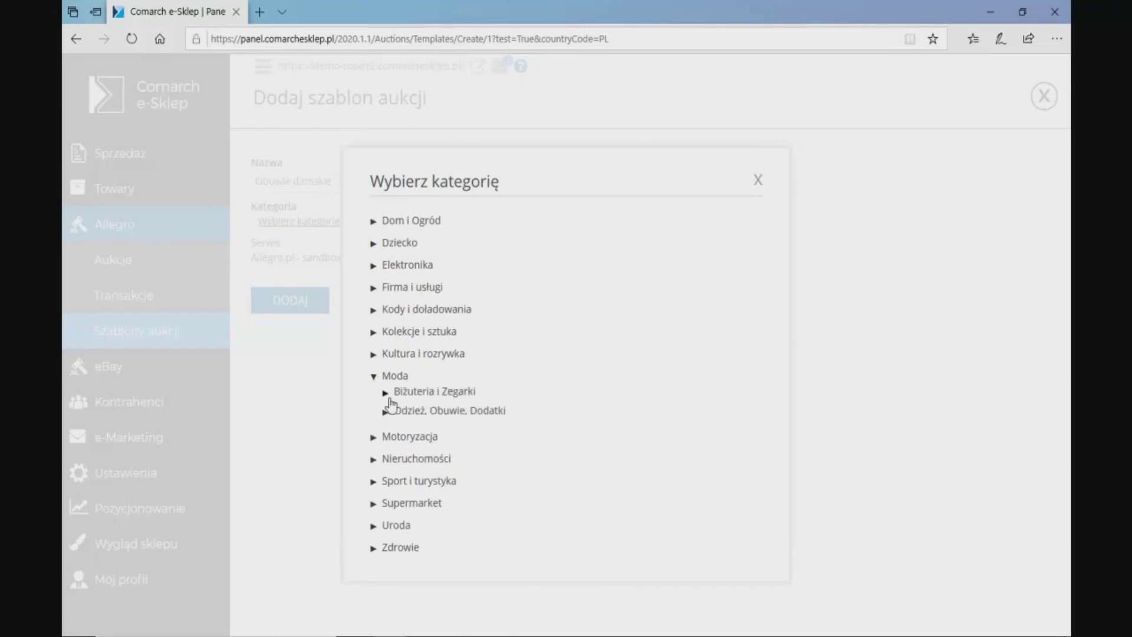
{"action": "left_click", "coordinate": [386, 414]}
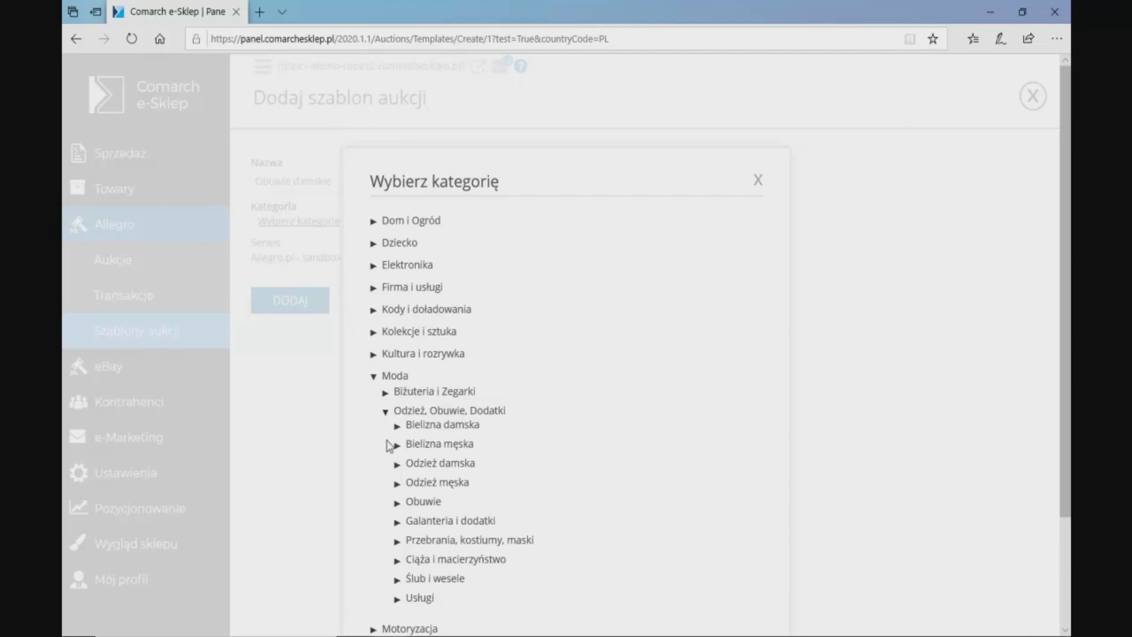
{"action": "left_click", "coordinate": [397, 504]}
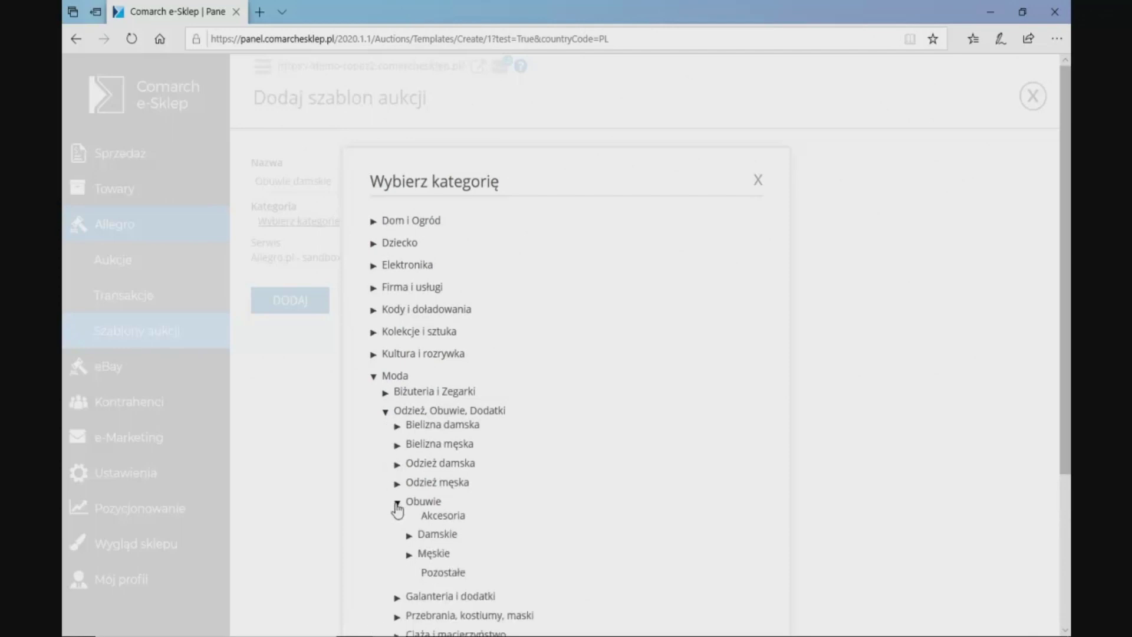
{"action": "left_click", "coordinate": [435, 537]}
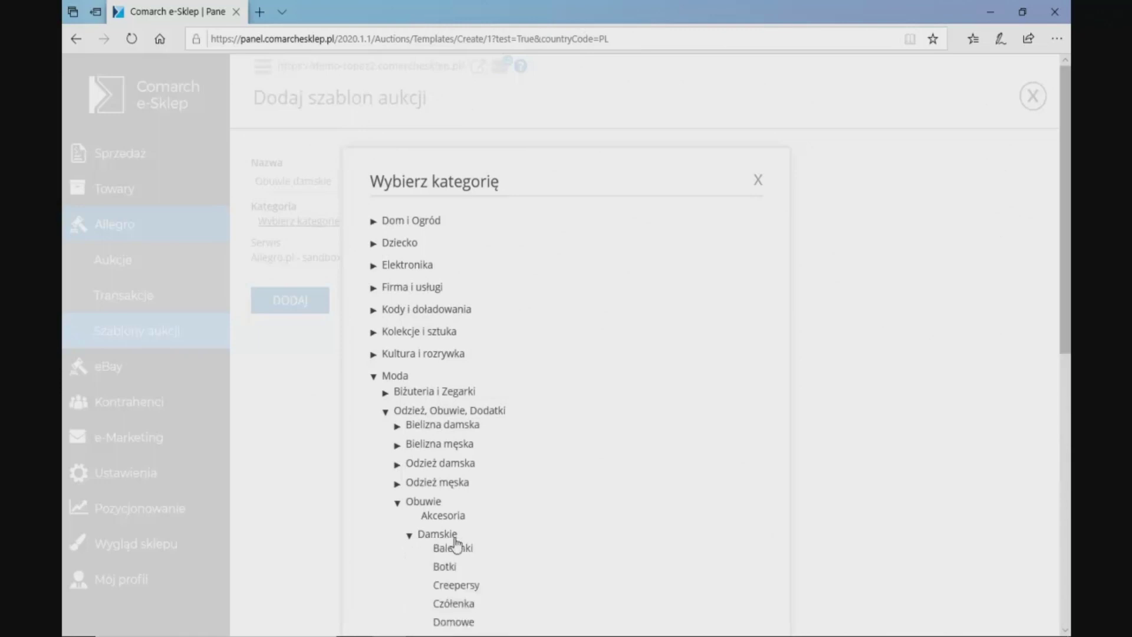
{"action": "scroll", "coordinate": [466, 531], "scroll_direction": "down", "scroll_amount": 2}
{"action": "scroll", "coordinate": [474, 530], "scroll_direction": "down", "scroll_amount": 3}
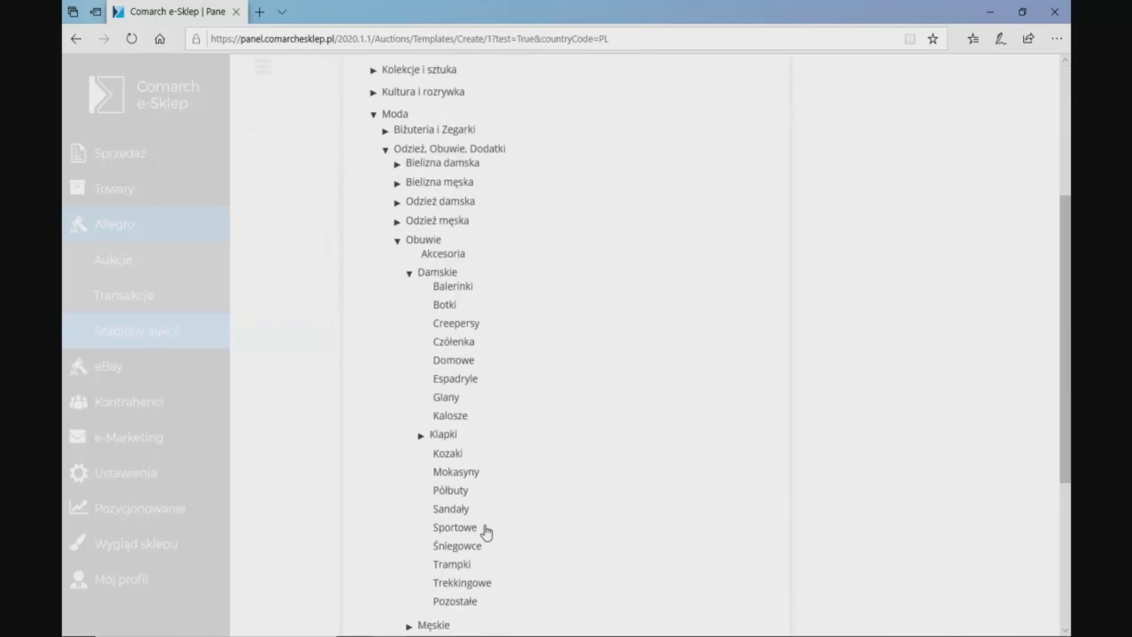
{"action": "left_click", "coordinate": [454, 346]}
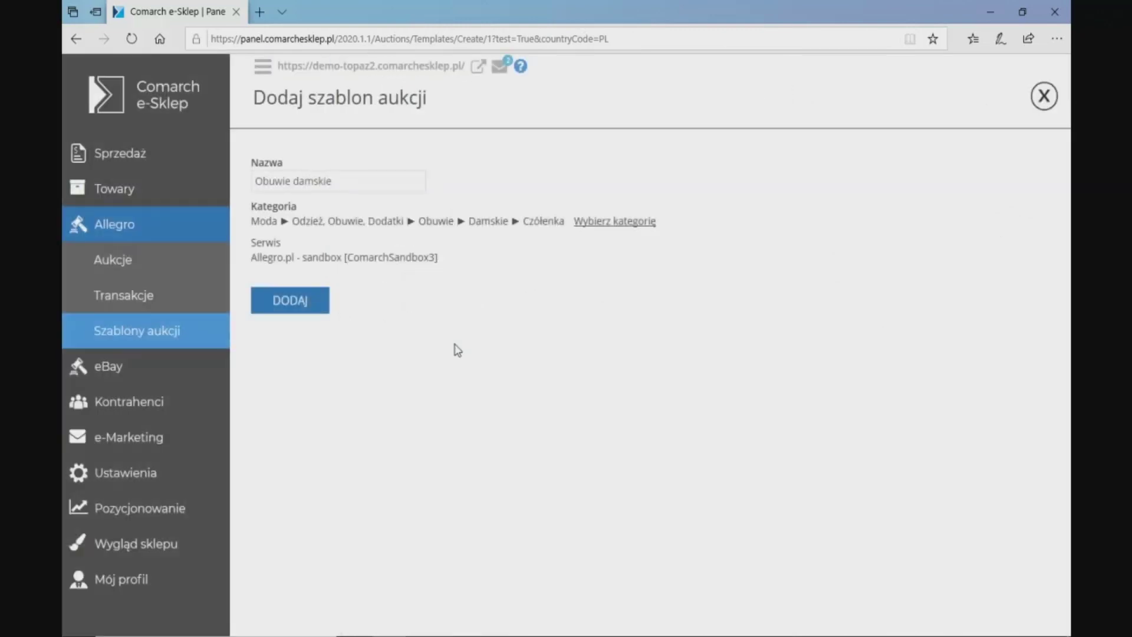
{"action": "left_click", "coordinate": [310, 308]}
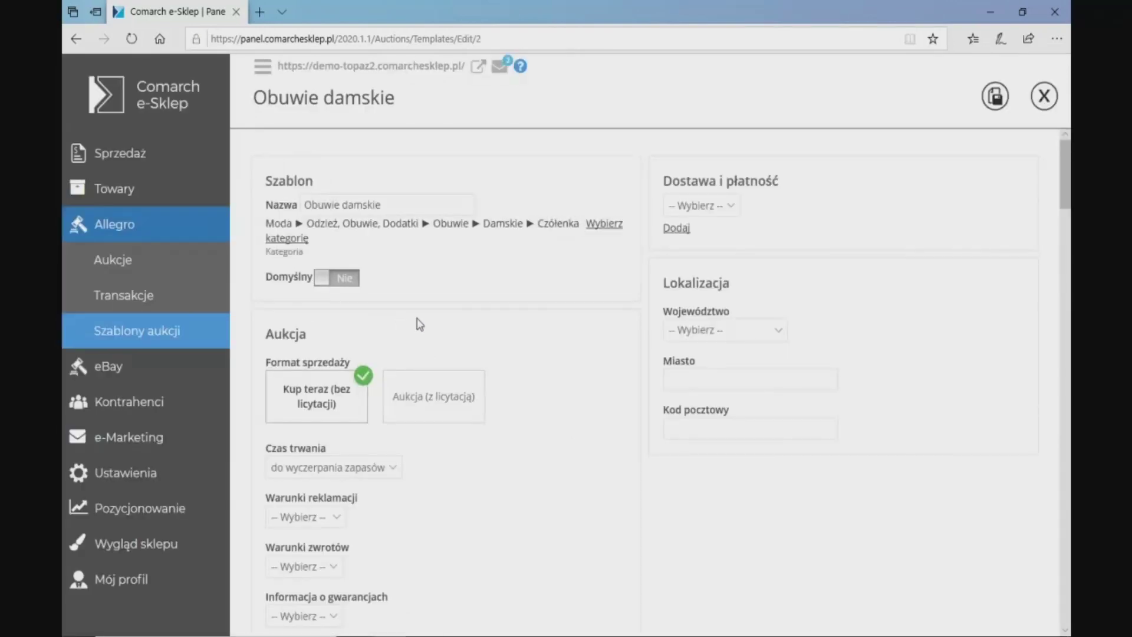
Set complaint terms Reklamacja1, return terms Zwrot1 and warranty information Gwarancja1
{"action": "scroll", "coordinate": [420, 324], "scroll_direction": "down", "scroll_amount": 3}
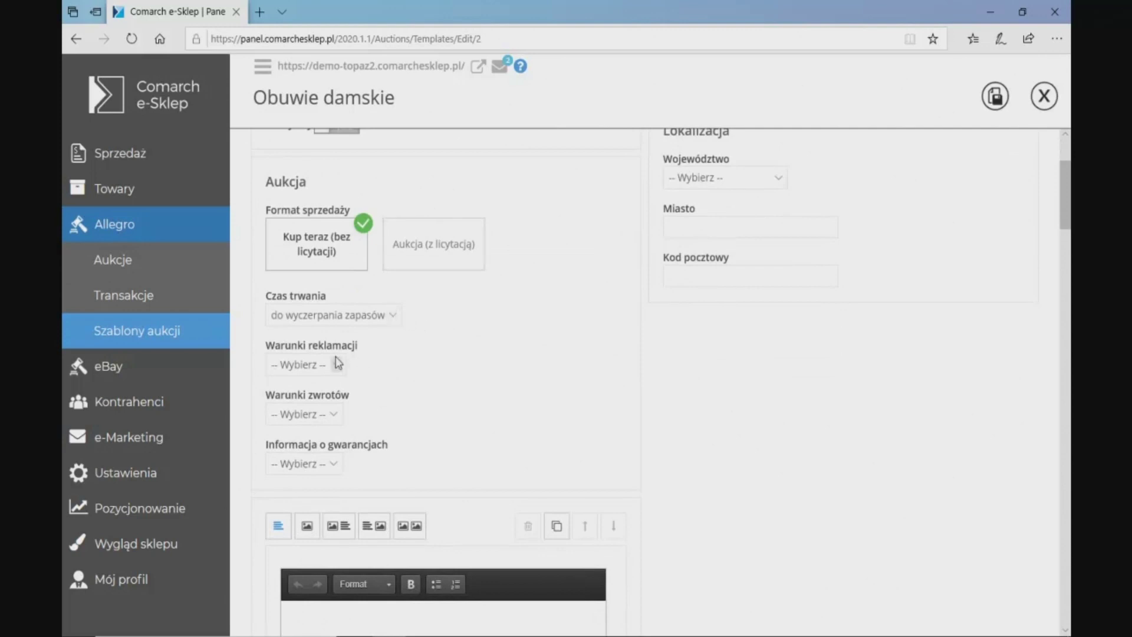
{"action": "left_click", "coordinate": [338, 362]}
{"action": "left_click", "coordinate": [318, 379]}
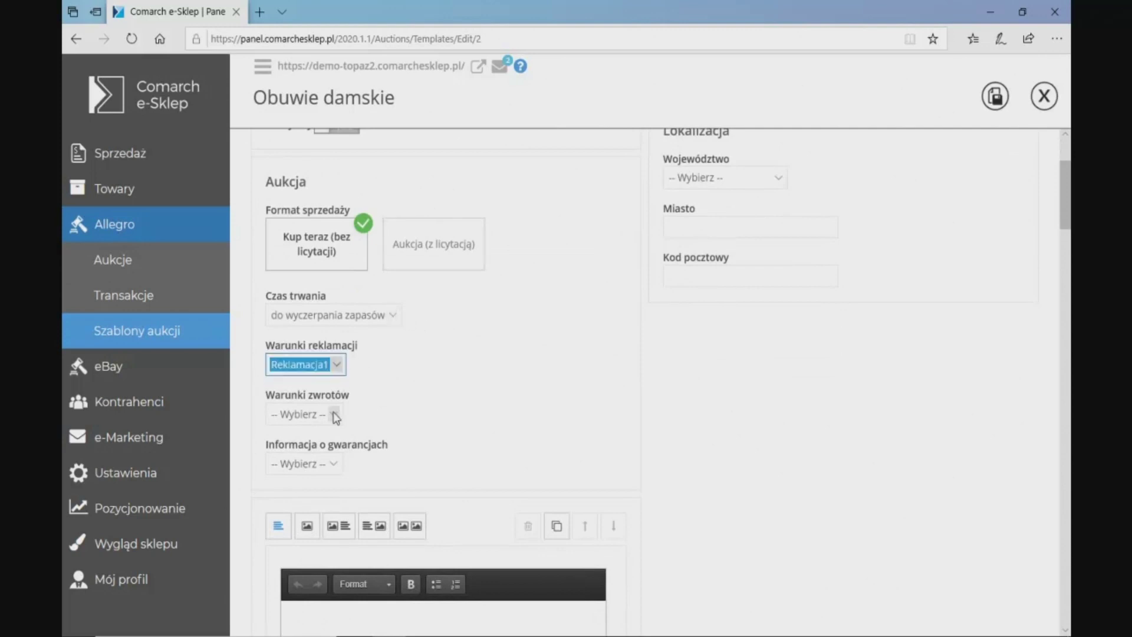
{"action": "left_click", "coordinate": [335, 414]}
{"action": "left_click", "coordinate": [319, 429]}
{"action": "left_click", "coordinate": [338, 469]}
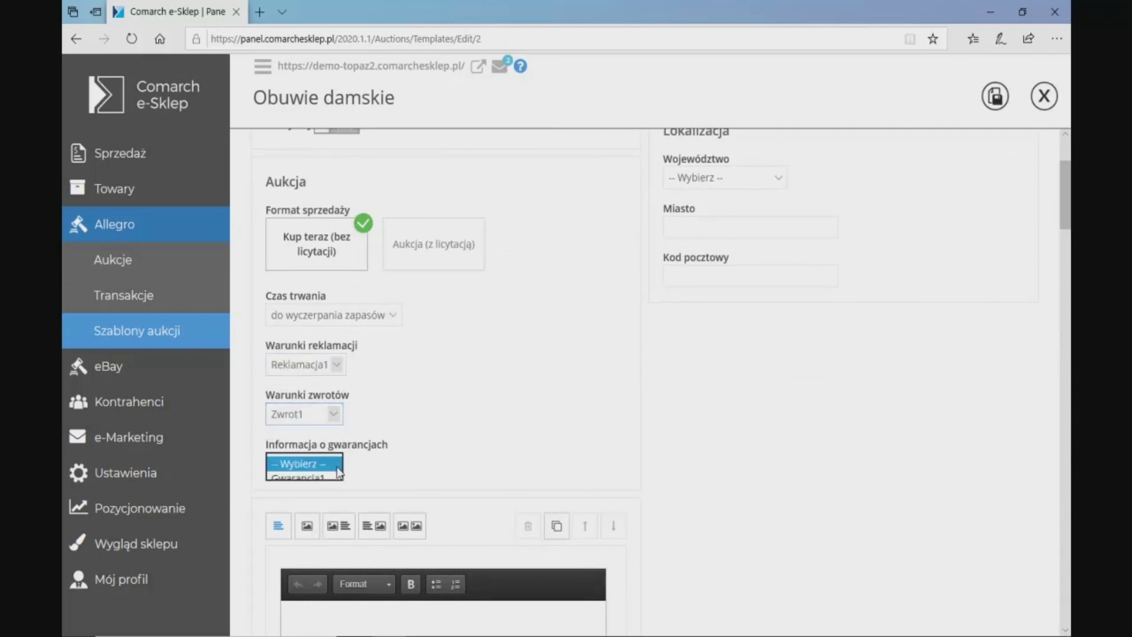
{"action": "left_click", "coordinate": [330, 477]}
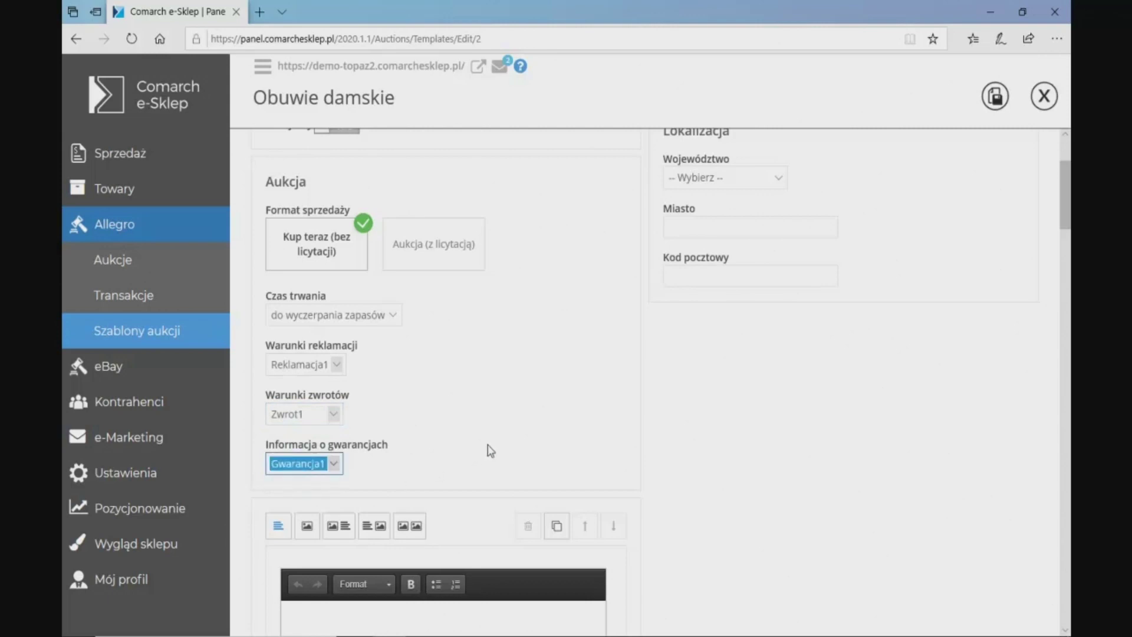
{"action": "left_click", "coordinate": [491, 451]}
{"action": "scroll", "coordinate": [491, 451], "scroll_direction": "down", "scroll_amount": 3}
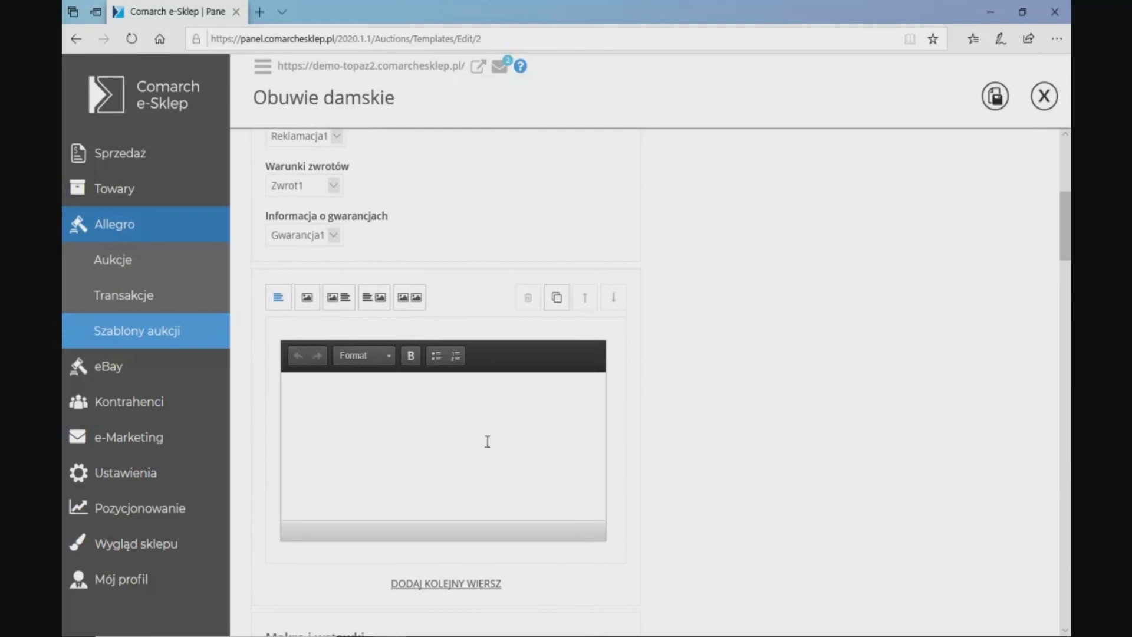
{"action": "left_click", "coordinate": [488, 442]}
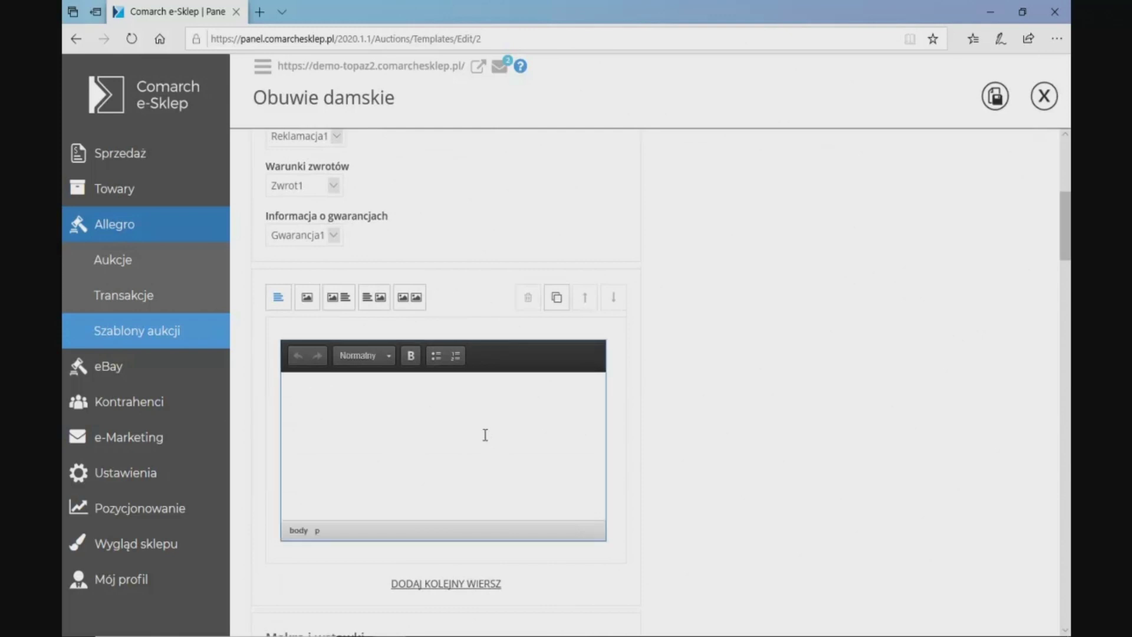
Enter 'Obuwie damskie - czółenka' as the template description text
{"action": "type", "text": "Obuwie damskie - czółenka"}
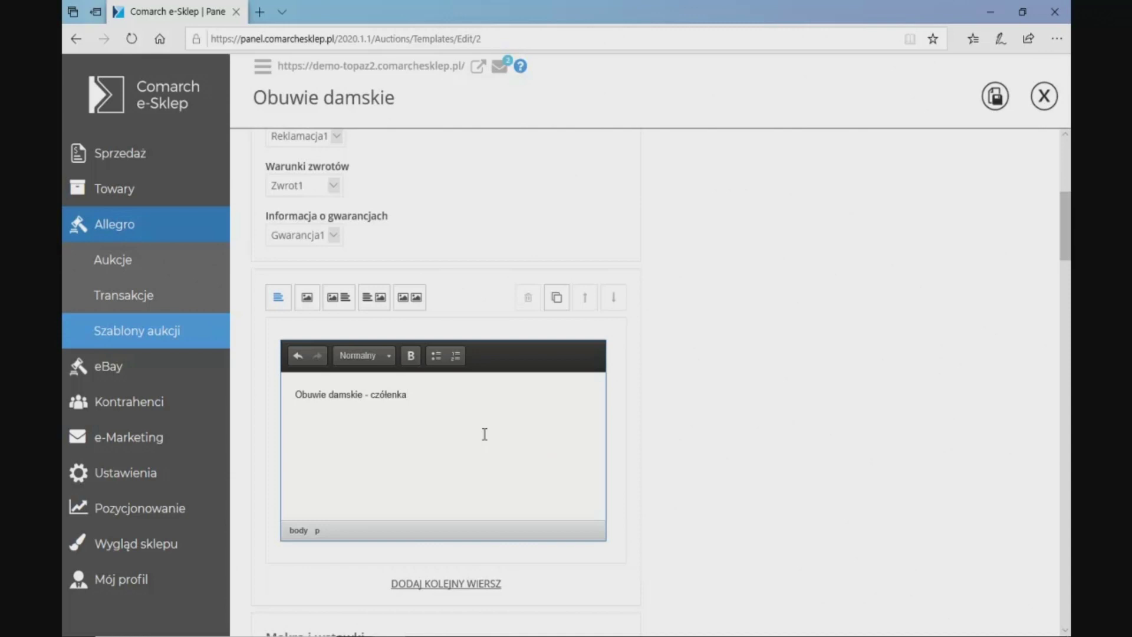
{"action": "scroll", "coordinate": [485, 433], "scroll_direction": "down", "scroll_amount": 3}
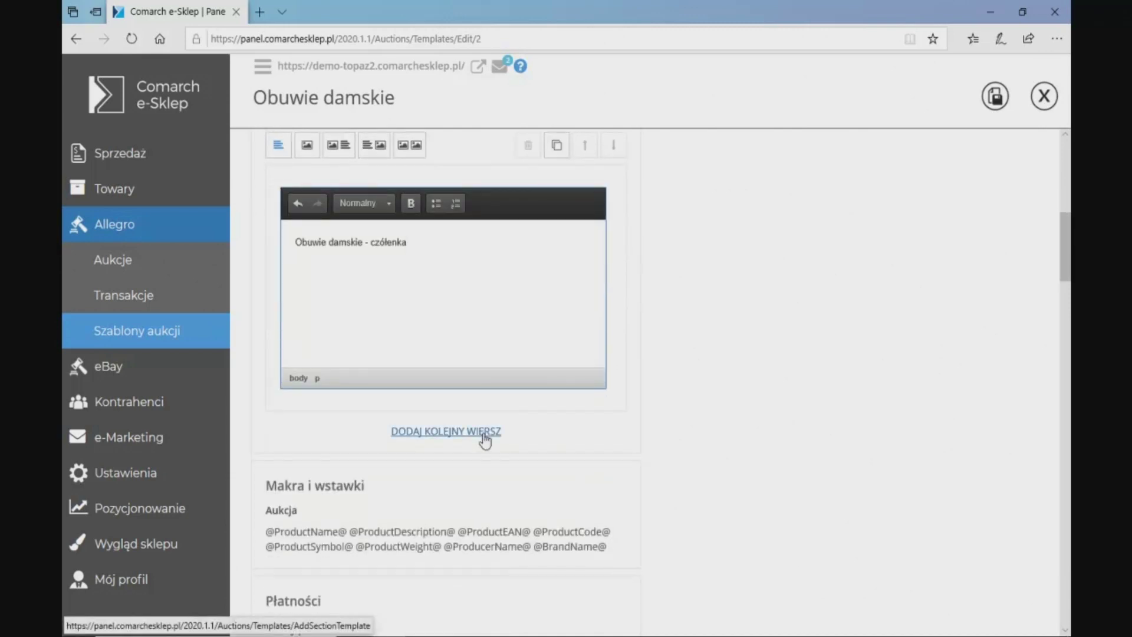
{"action": "left_click", "coordinate": [485, 433]}
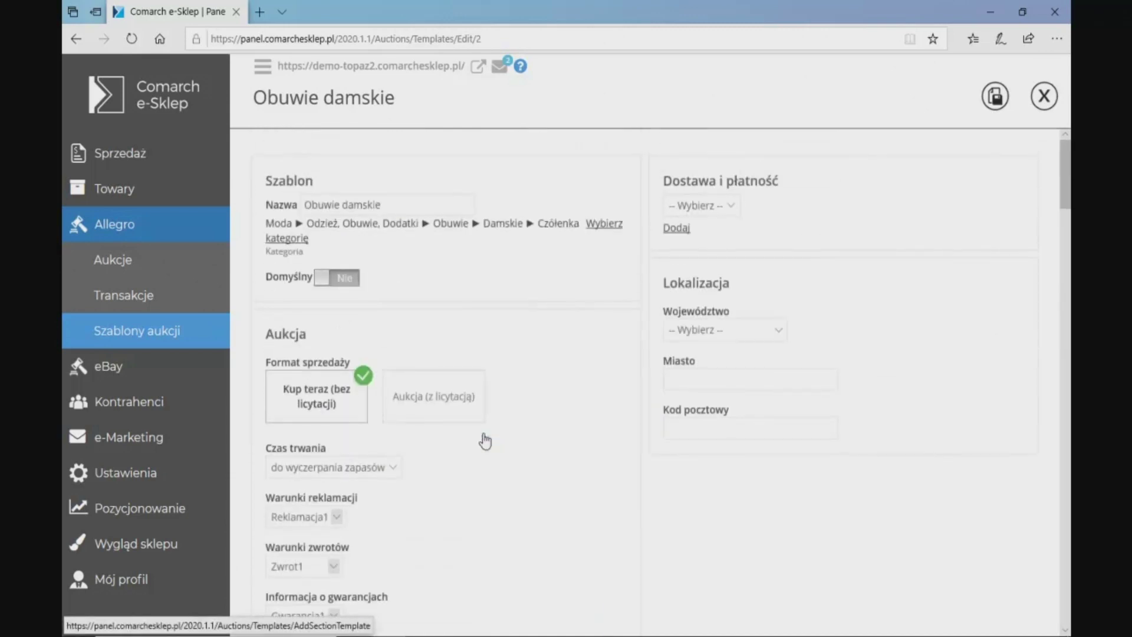
{"action": "scroll", "coordinate": [485, 440], "scroll_direction": "down", "scroll_amount": 12}
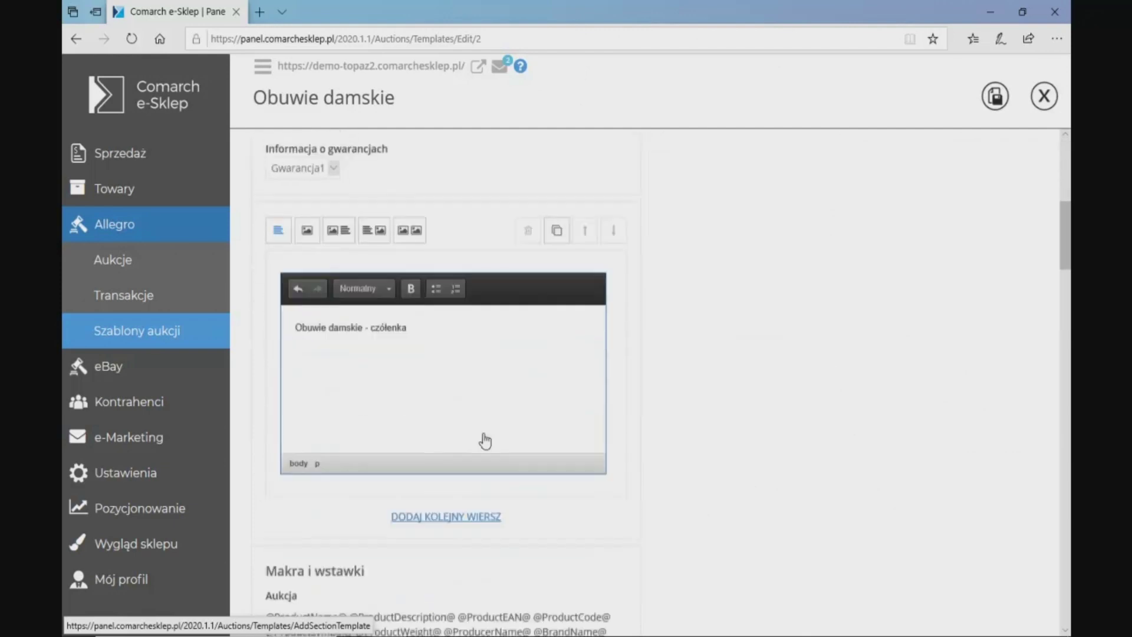
{"action": "scroll", "coordinate": [333, 384], "scroll_direction": "down", "scroll_amount": 4}
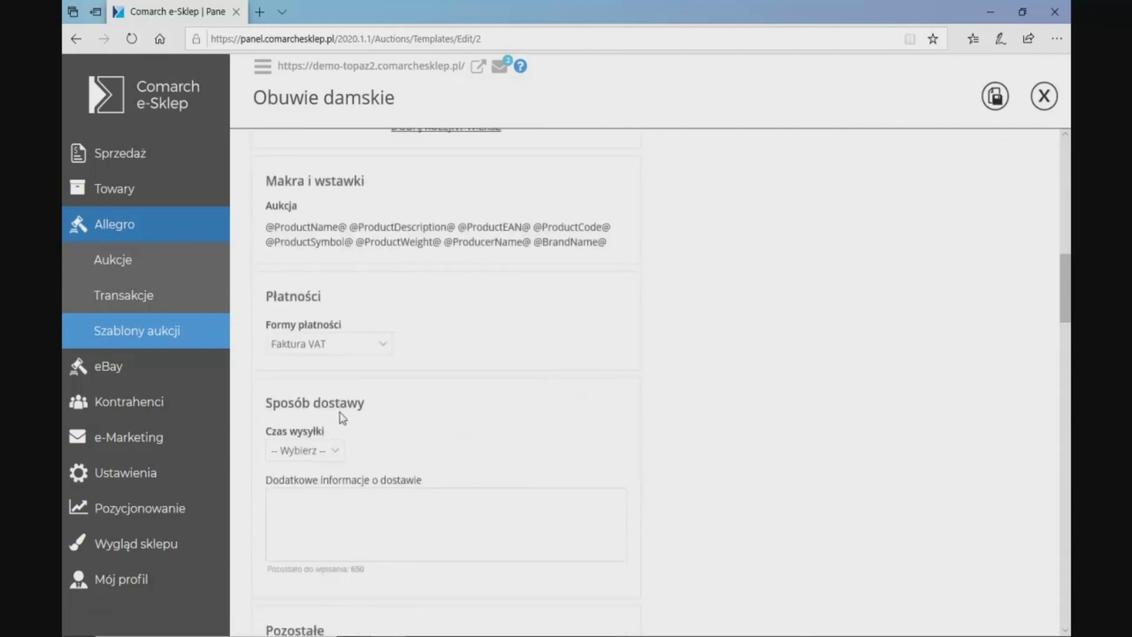
Set the shipping time to 24 godziny and the item condition to Nowy
{"action": "left_click", "coordinate": [336, 375]}
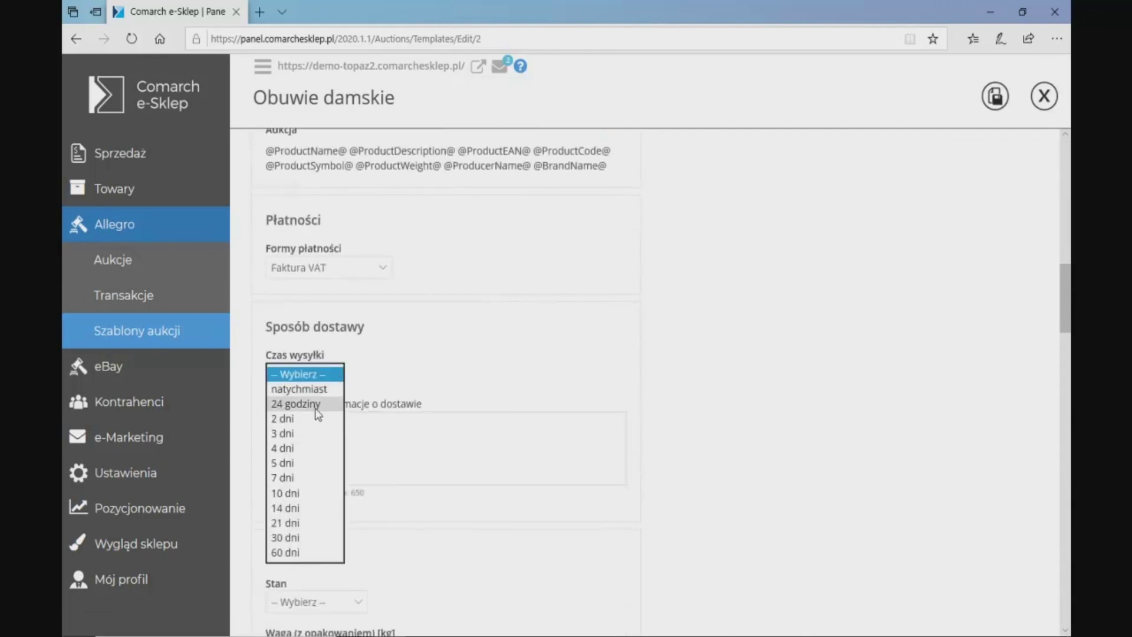
{"action": "left_click", "coordinate": [319, 404]}
{"action": "scroll", "coordinate": [323, 420], "scroll_direction": "down", "scroll_amount": 3}
{"action": "scroll", "coordinate": [322, 420], "scroll_direction": "down", "scroll_amount": 1}
{"action": "left_click", "coordinate": [323, 376]}
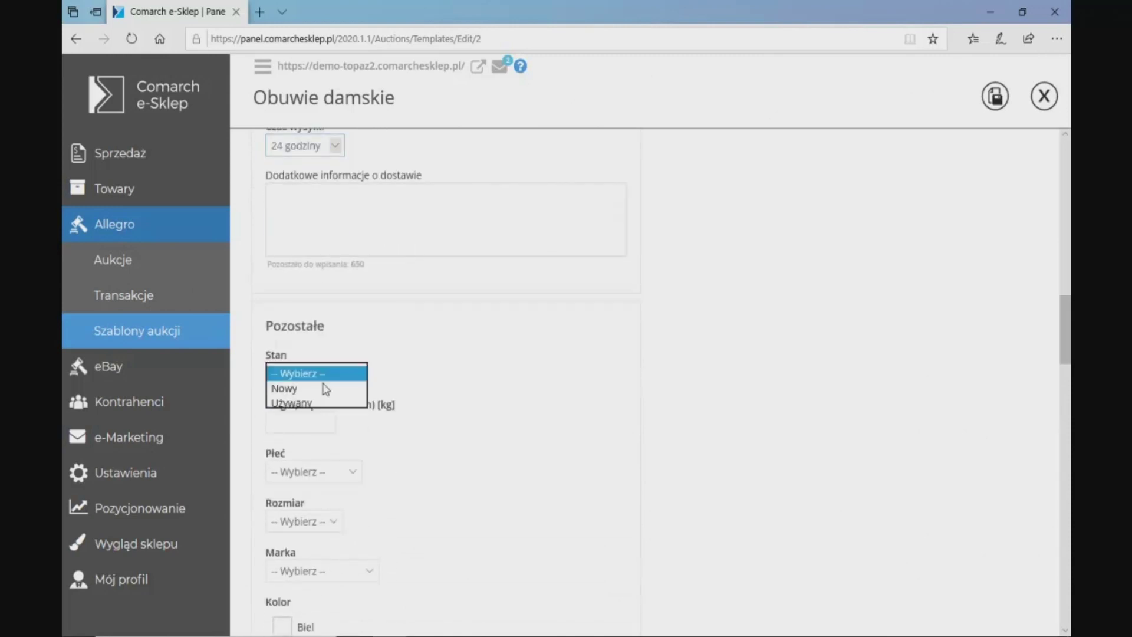
{"action": "left_click", "coordinate": [324, 390]}
Set gender Produkt damski, size 36 and brand Asos
{"action": "scroll", "coordinate": [331, 439], "scroll_direction": "down", "scroll_amount": 1}
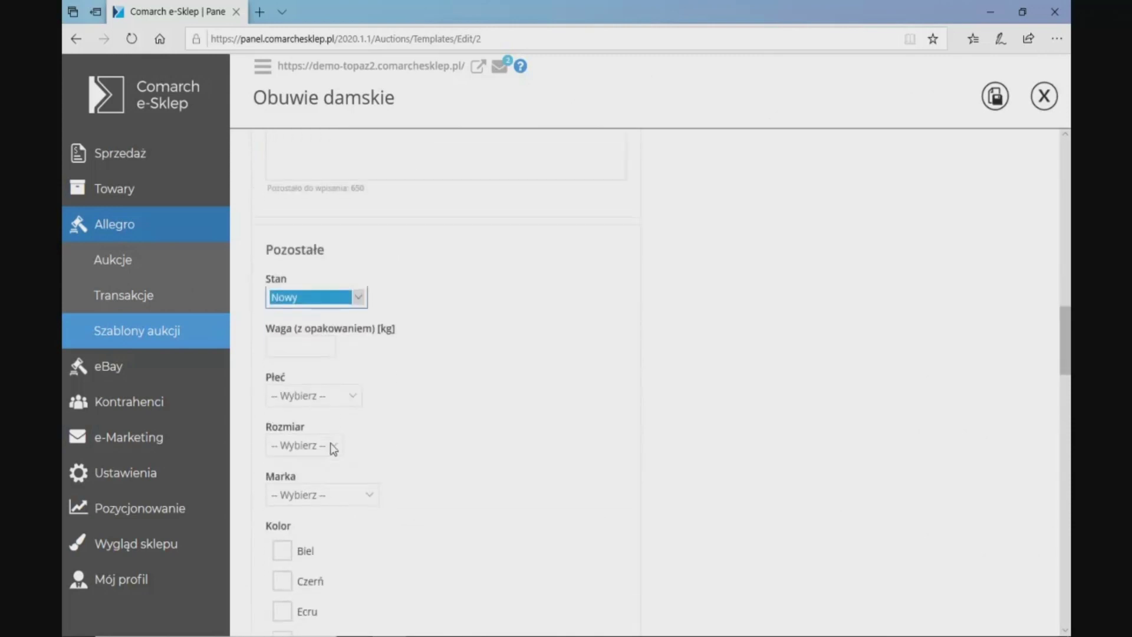
{"action": "left_click", "coordinate": [341, 400]}
{"action": "left_click", "coordinate": [330, 409]}
{"action": "scroll", "coordinate": [343, 414], "scroll_direction": "down", "scroll_amount": 2}
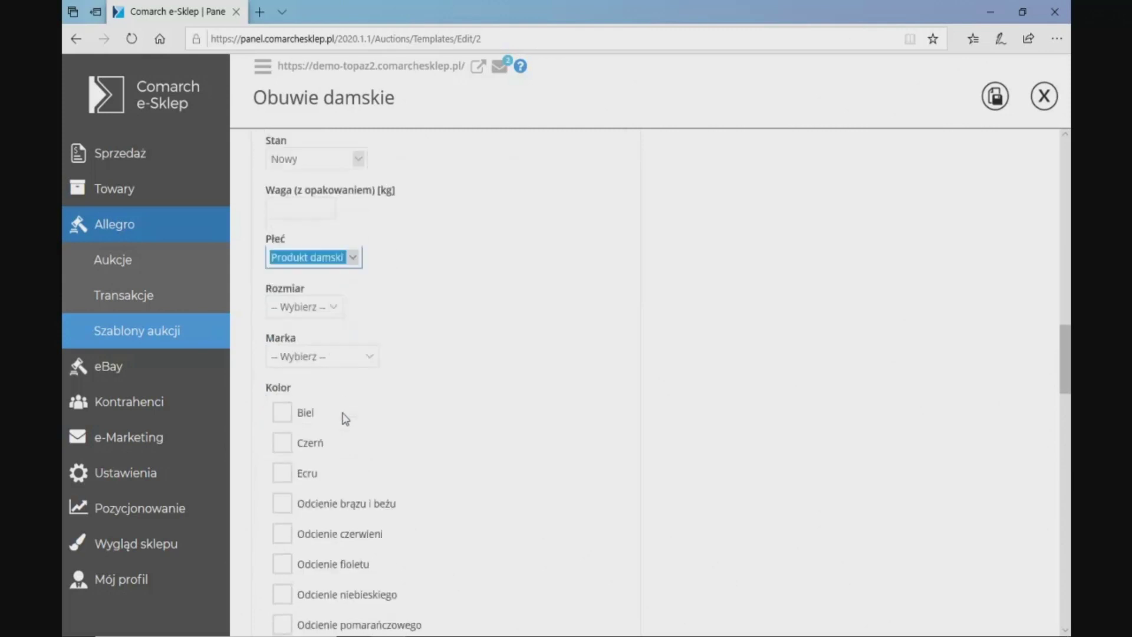
{"action": "left_click", "coordinate": [330, 293]}
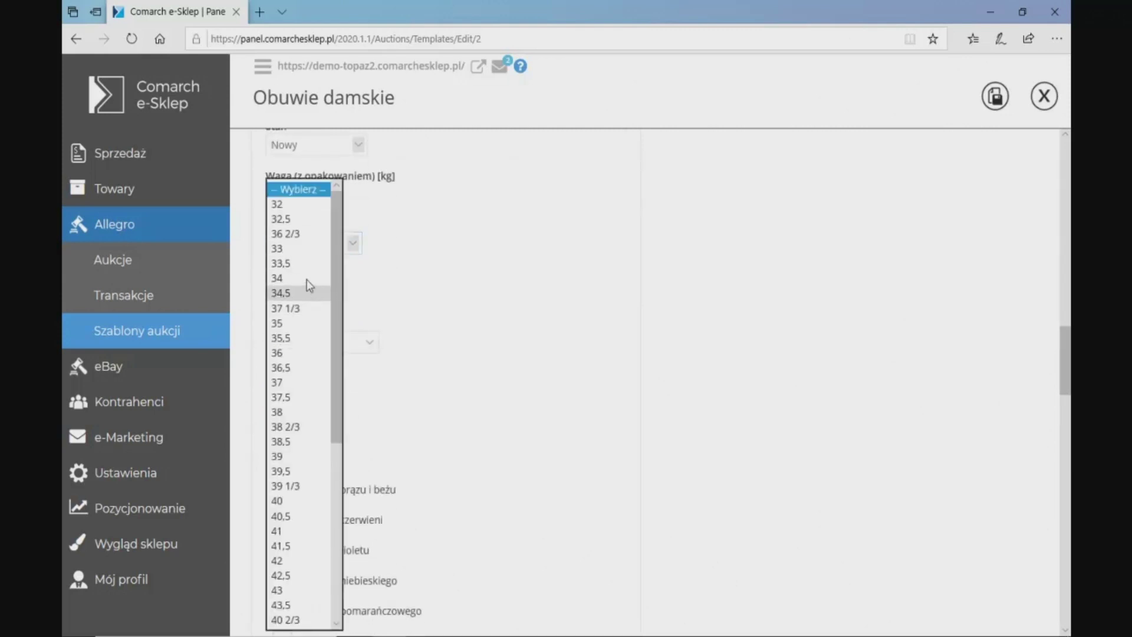
{"action": "left_click", "coordinate": [295, 354]}
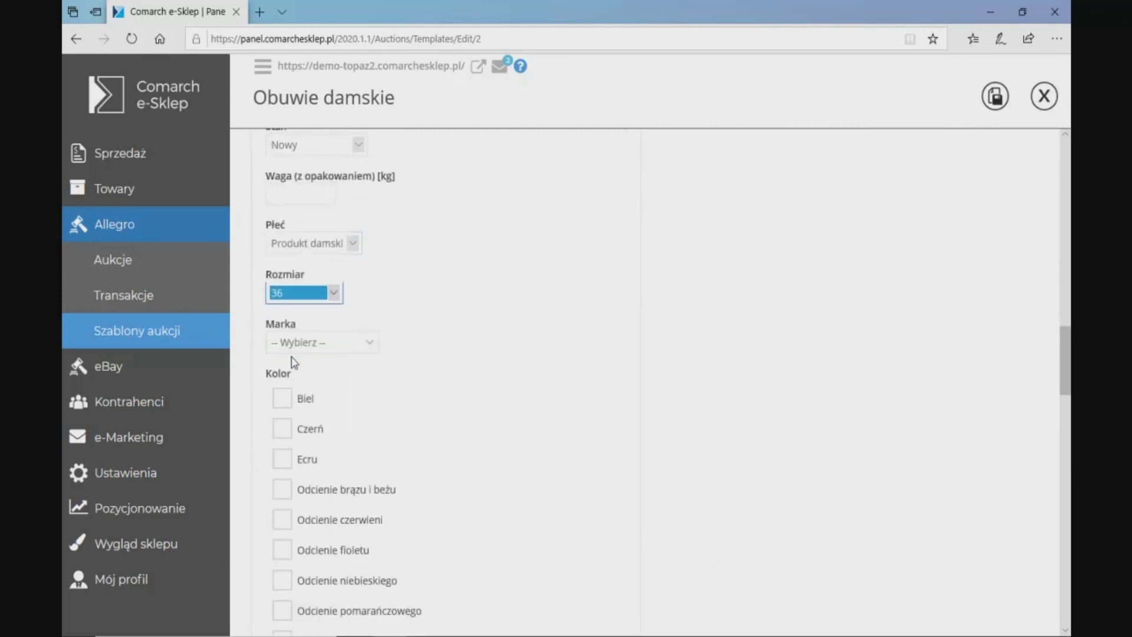
{"action": "left_click", "coordinate": [365, 344]}
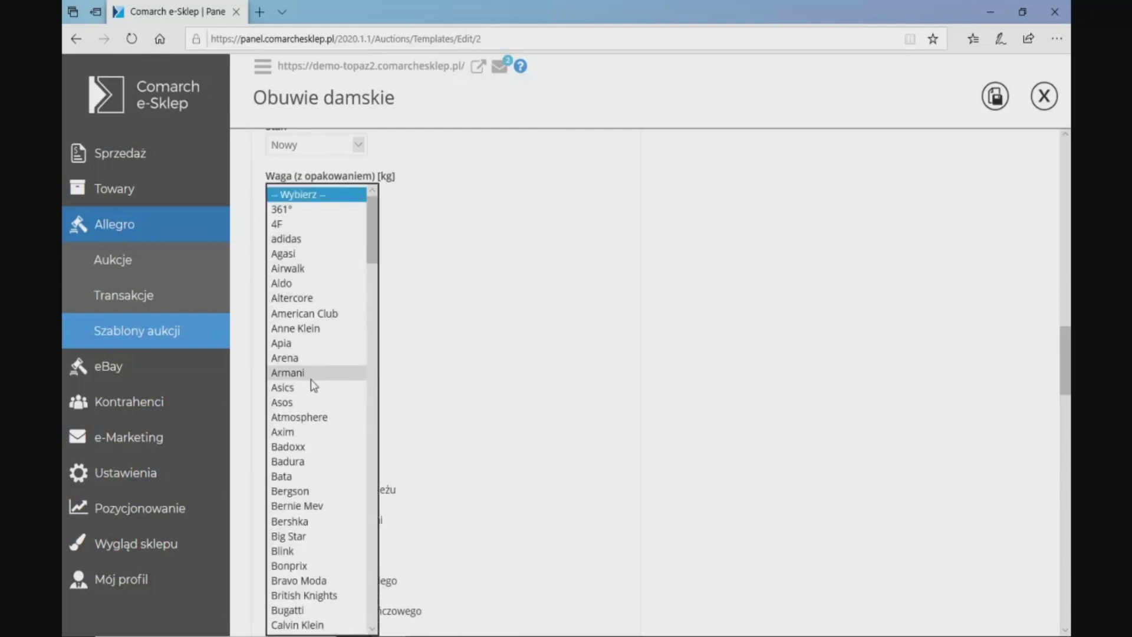
{"action": "left_click", "coordinate": [309, 402]}
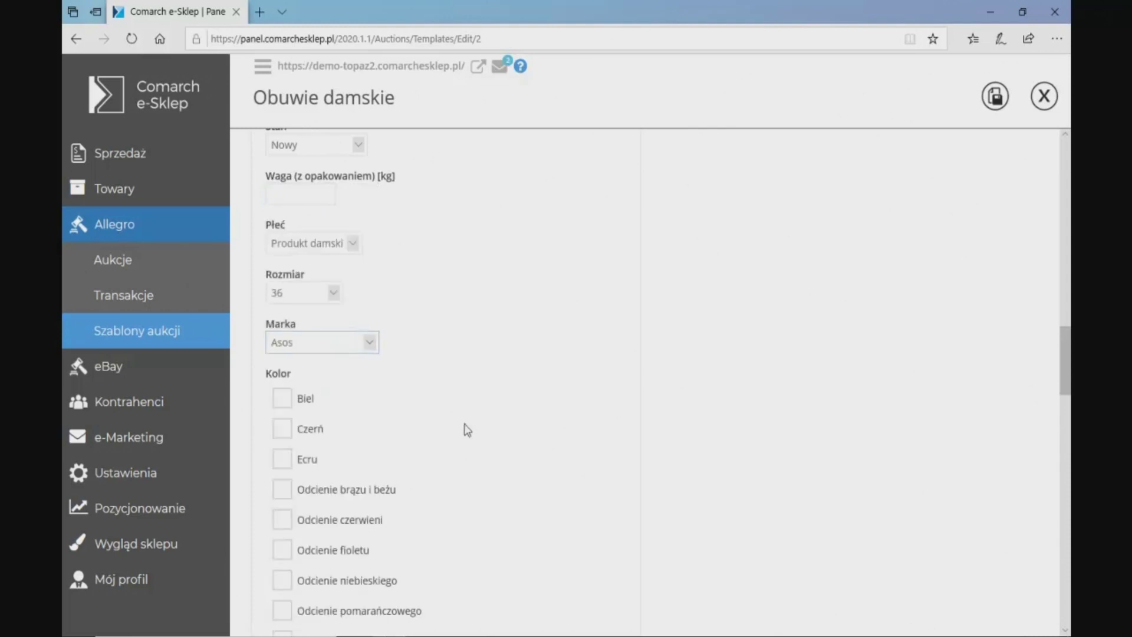
{"action": "scroll", "coordinate": [464, 430], "scroll_direction": "down", "scroll_amount": 3}
{"action": "scroll", "coordinate": [464, 429], "scroll_direction": "down", "scroll_amount": 9}
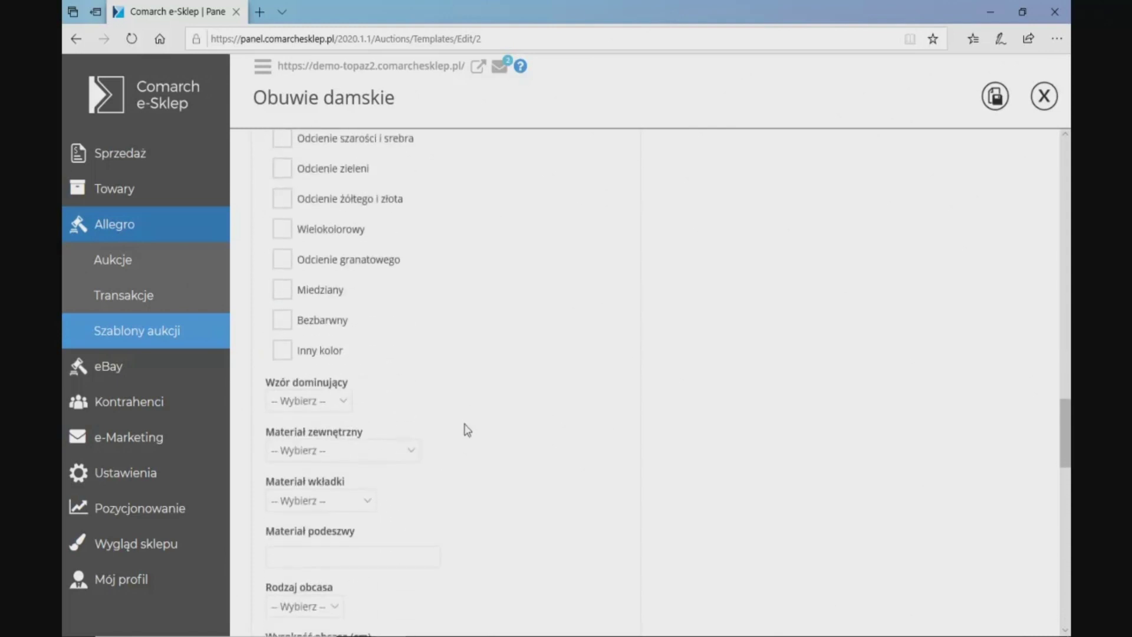
Set pattern bez wzoru, outer material Inny materiał and lining Skóra ekologiczna
{"action": "left_click", "coordinate": [342, 250]}
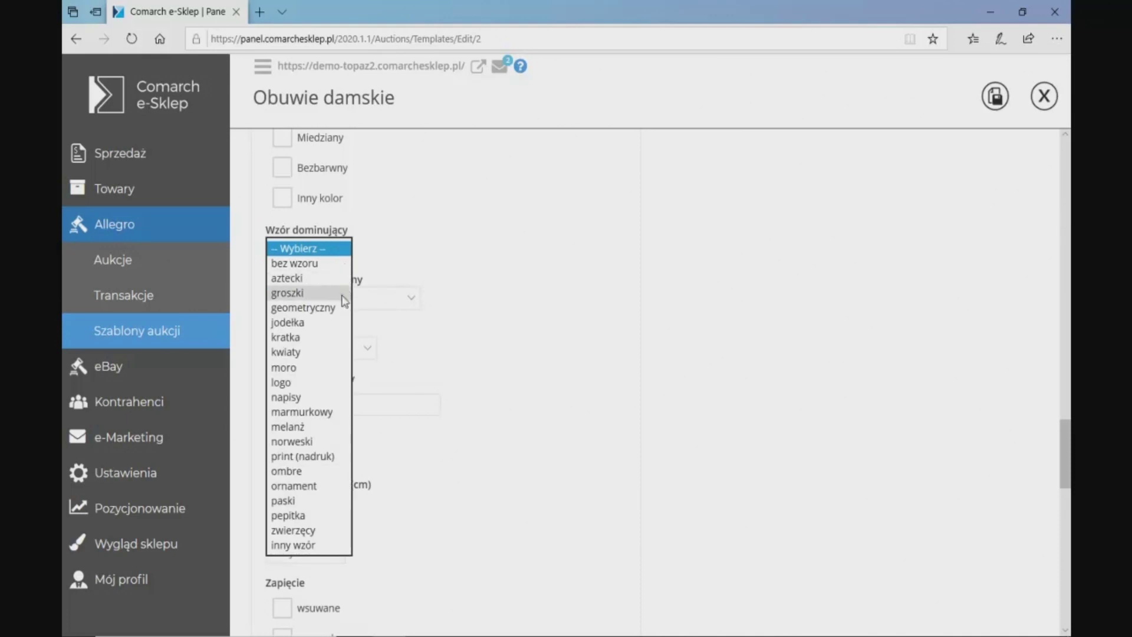
{"action": "key", "text": "Up"}
{"action": "key", "text": "Return"}
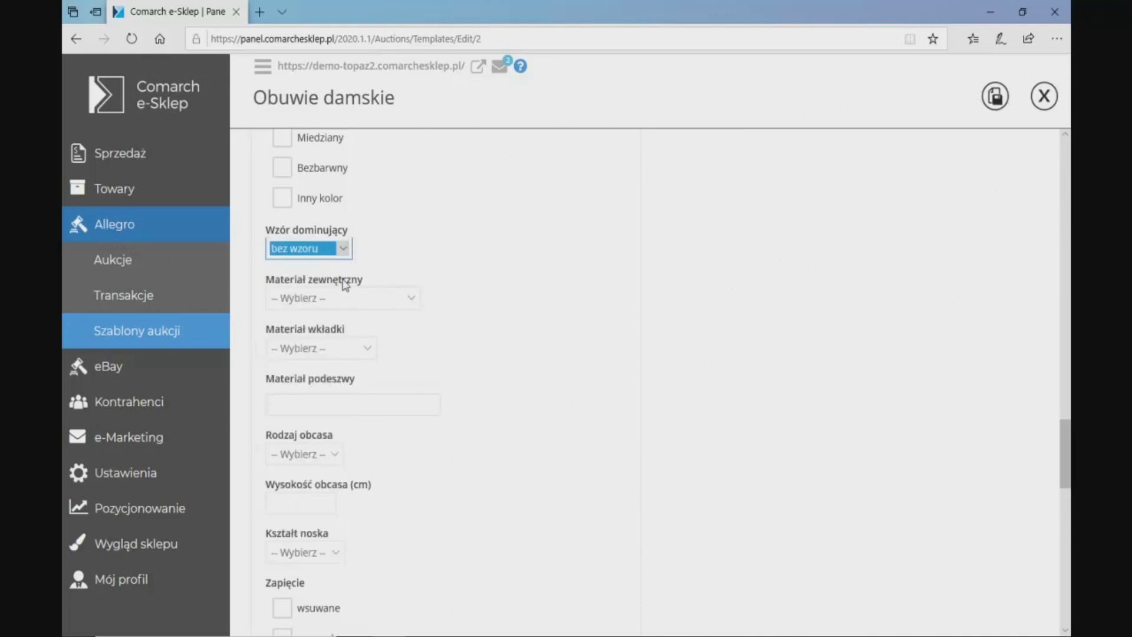
{"action": "left_click", "coordinate": [384, 302]}
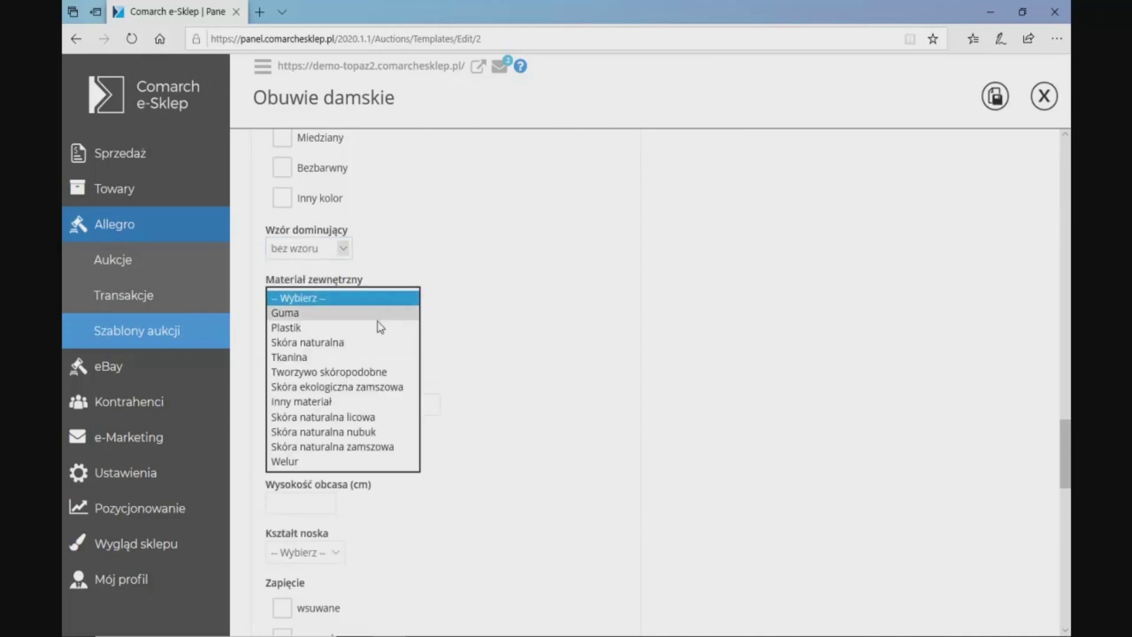
{"action": "left_click", "coordinate": [381, 406]}
{"action": "left_click", "coordinate": [364, 350]}
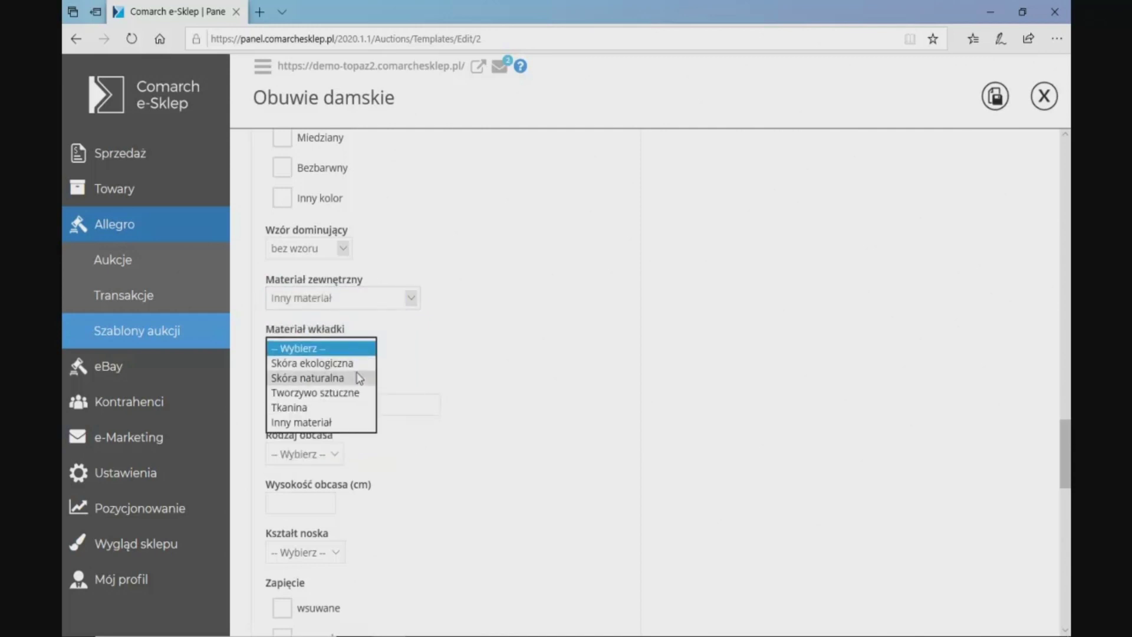
{"action": "left_click", "coordinate": [362, 361]}
{"action": "left_click", "coordinate": [375, 401]}
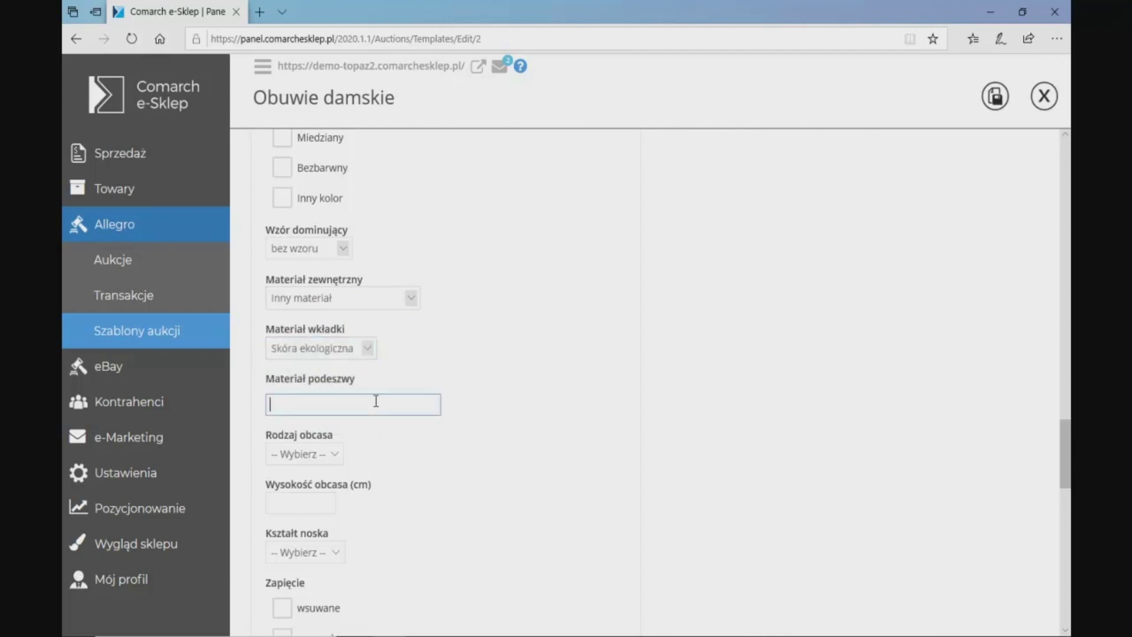
{"action": "left_click", "coordinate": [395, 449]}
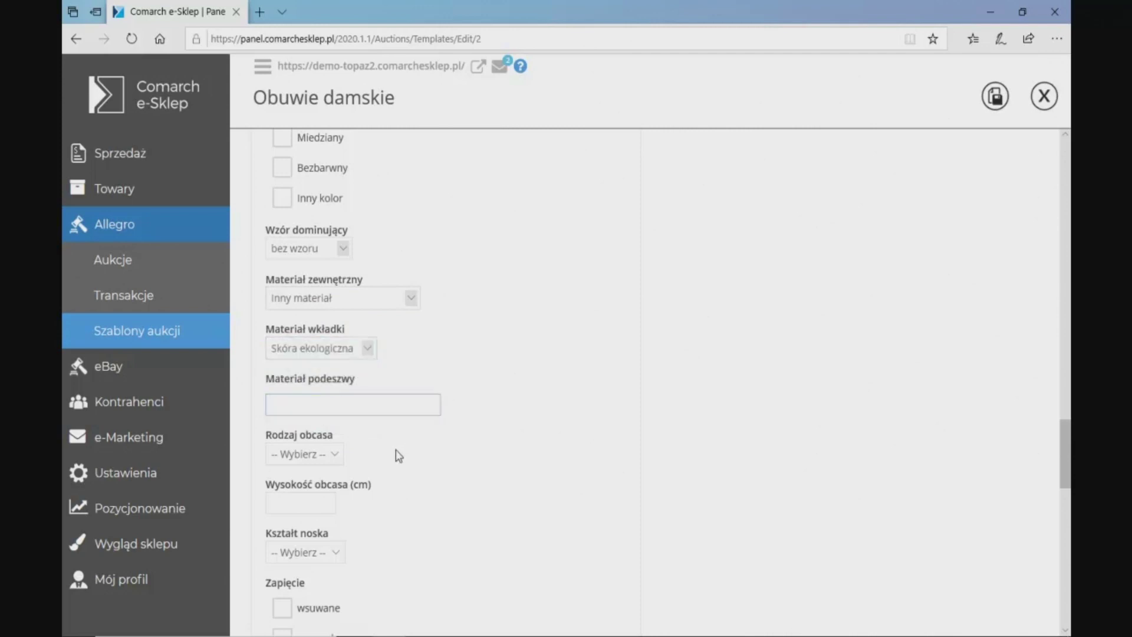
Set heel type Szpilka with 12 cm height and toe shape Okrągły
{"action": "left_click", "coordinate": [337, 452]}
{"action": "left_click", "coordinate": [339, 459]}
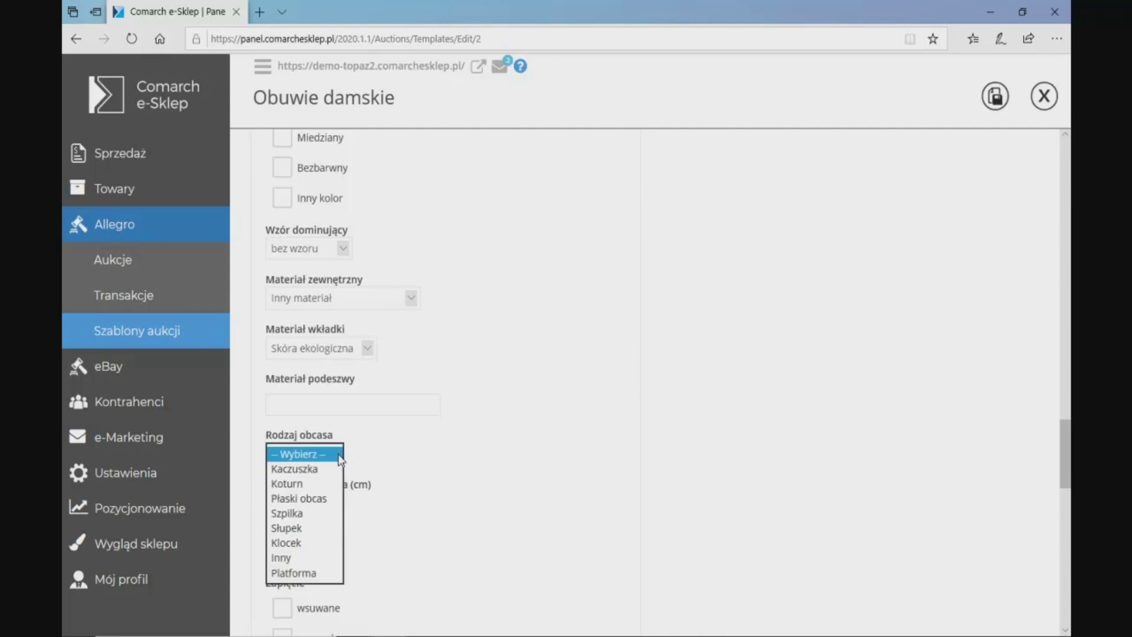
{"action": "left_click", "coordinate": [316, 513]}
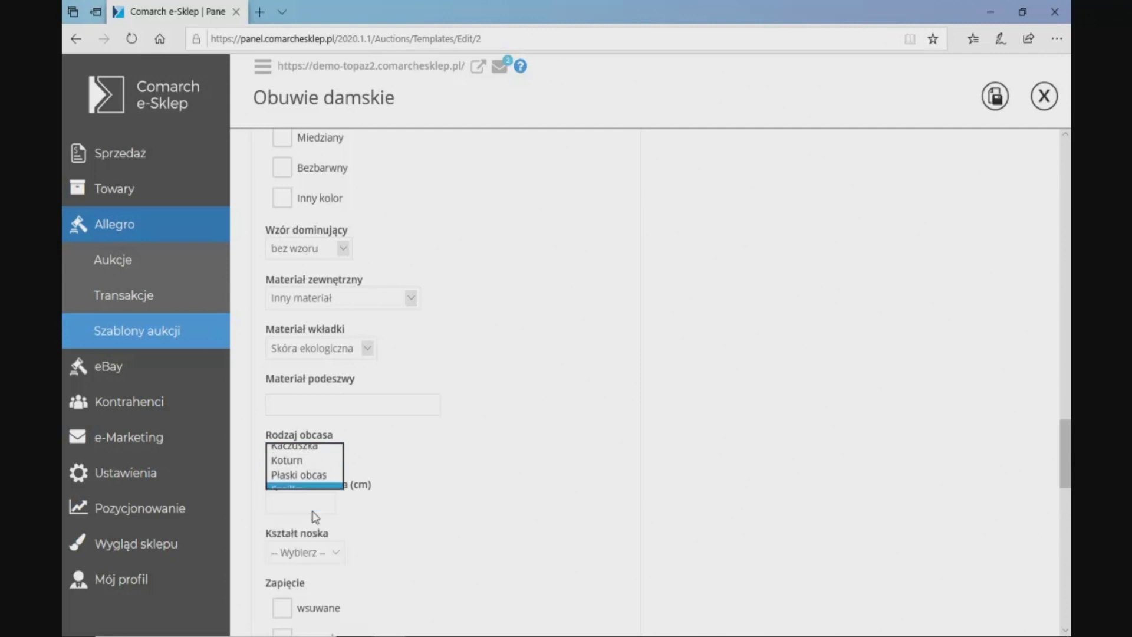
{"action": "left_click", "coordinate": [319, 503]}
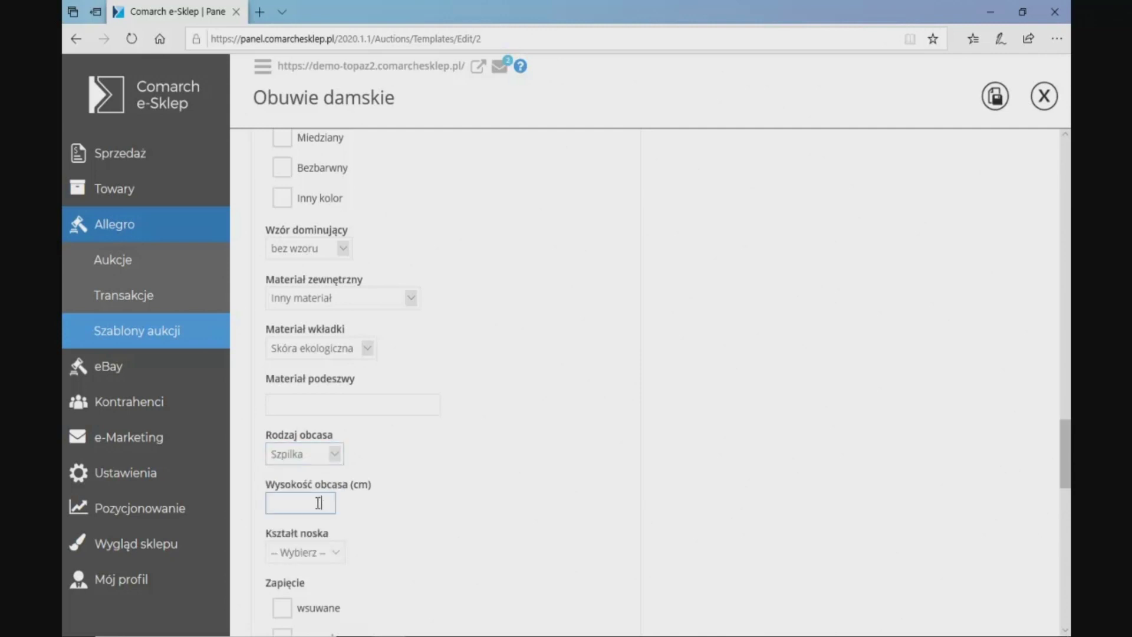
{"action": "left_click", "coordinate": [491, 517]}
{"action": "scroll", "coordinate": [377, 442], "scroll_direction": "down", "scroll_amount": 3}
{"action": "left_click", "coordinate": [335, 402]}
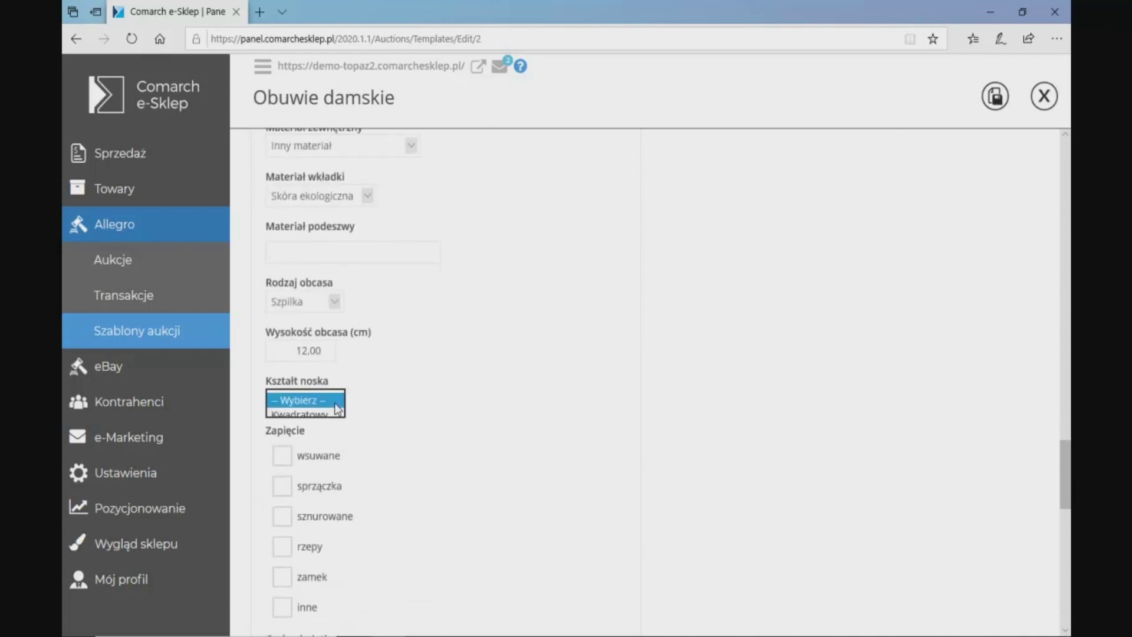
{"action": "left_click", "coordinate": [339, 447]}
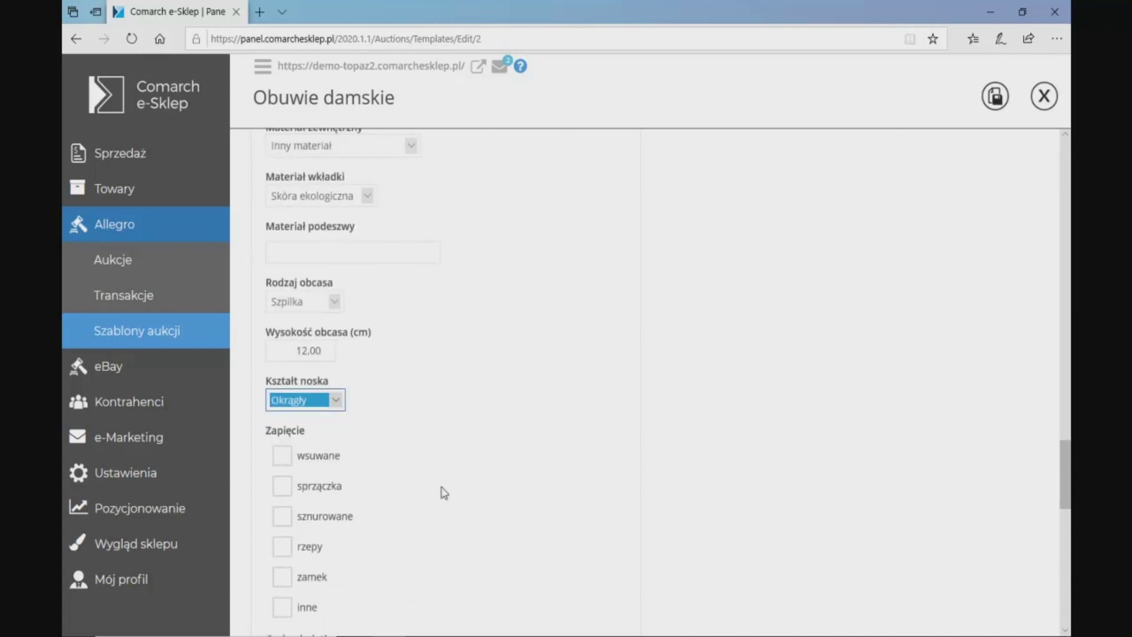
{"action": "left_click", "coordinate": [443, 493]}
Mark fastening as wsuwane, Dostawa z Polski as tak, and insole length 25 cm
{"action": "scroll", "coordinate": [413, 460], "scroll_direction": "down", "scroll_amount": 3}
{"action": "left_click", "coordinate": [283, 303]}
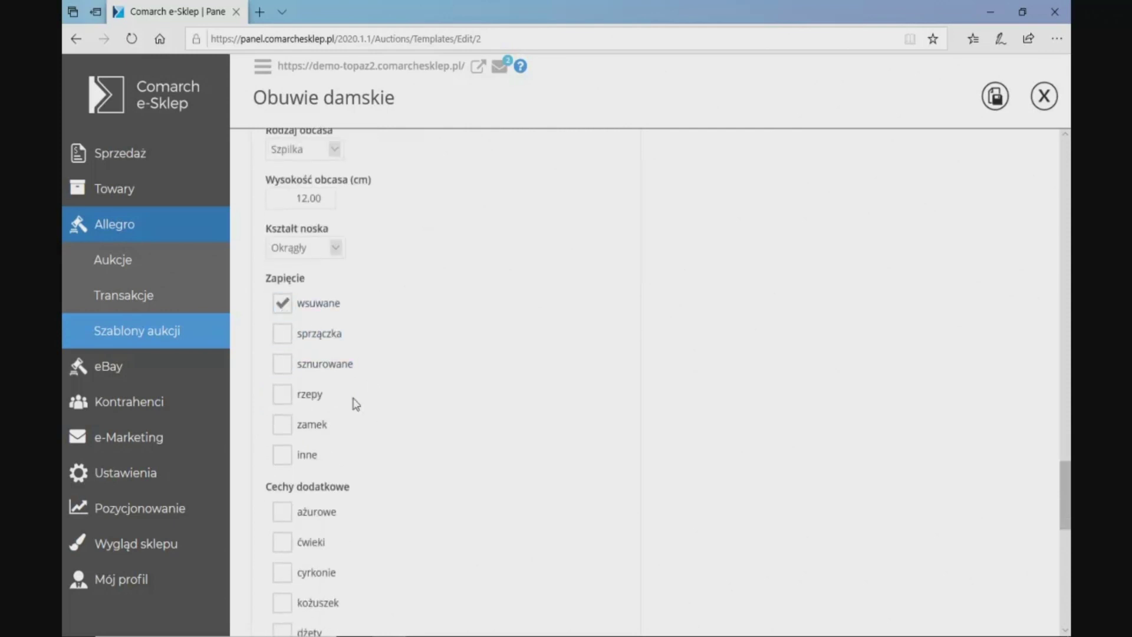
{"action": "scroll", "coordinate": [417, 459], "scroll_direction": "down", "scroll_amount": 5}
{"action": "scroll", "coordinate": [417, 462], "scroll_direction": "down", "scroll_amount": 6}
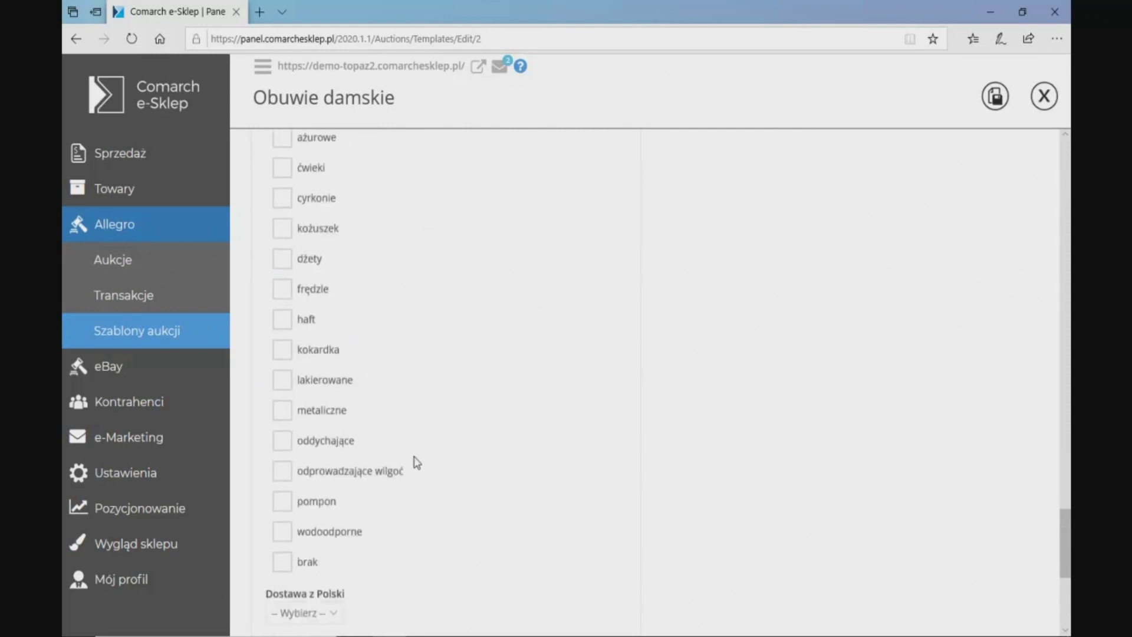
{"action": "left_click", "coordinate": [334, 456]}
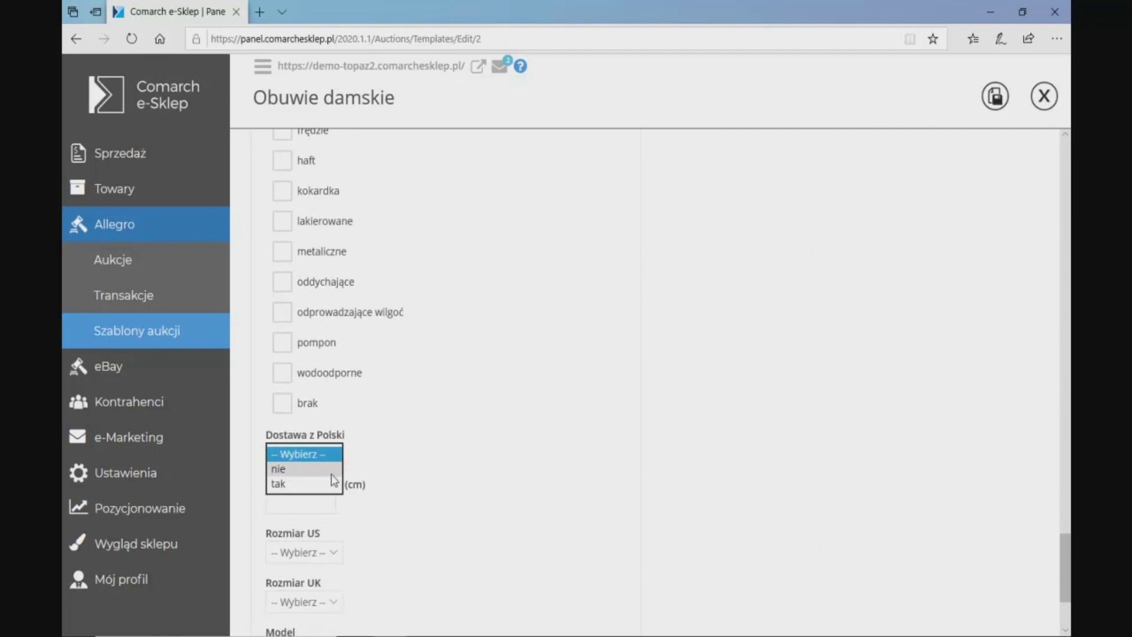
{"action": "left_click", "coordinate": [330, 479]}
{"action": "scroll", "coordinate": [387, 485], "scroll_direction": "down", "scroll_amount": 3}
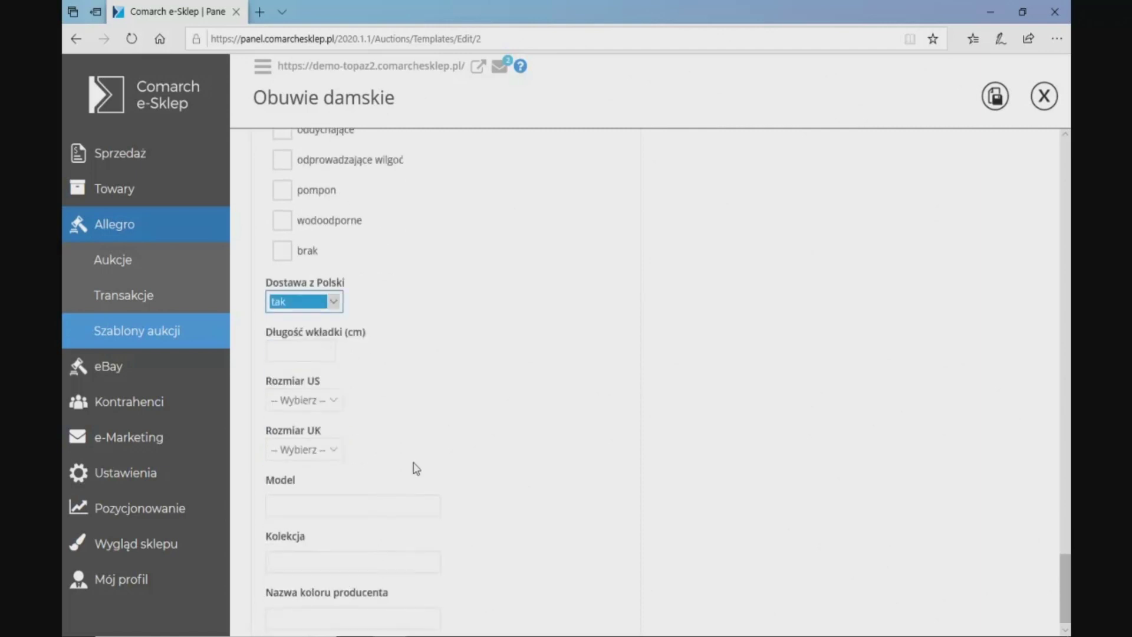
{"action": "left_click", "coordinate": [315, 354]}
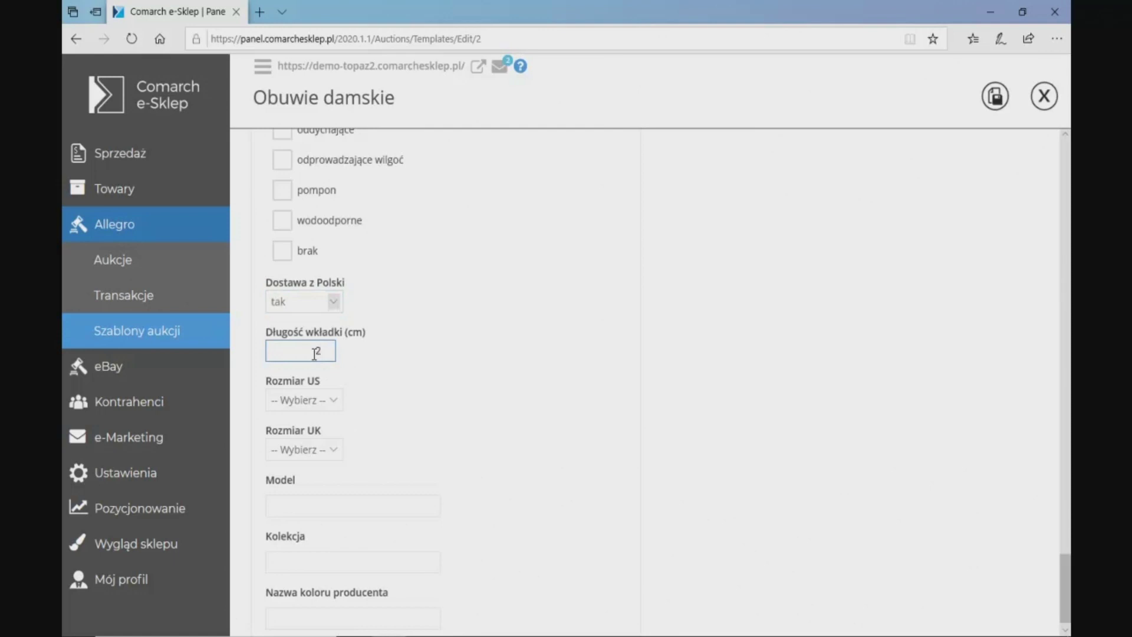
{"action": "left_click", "coordinate": [479, 444]}
Choose Cennik1 as the template's delivery and payment price list
{"action": "scroll", "coordinate": [479, 444], "scroll_direction": "down", "scroll_amount": 1}
{"action": "scroll", "coordinate": [594, 471], "scroll_direction": "up", "scroll_amount": 15}
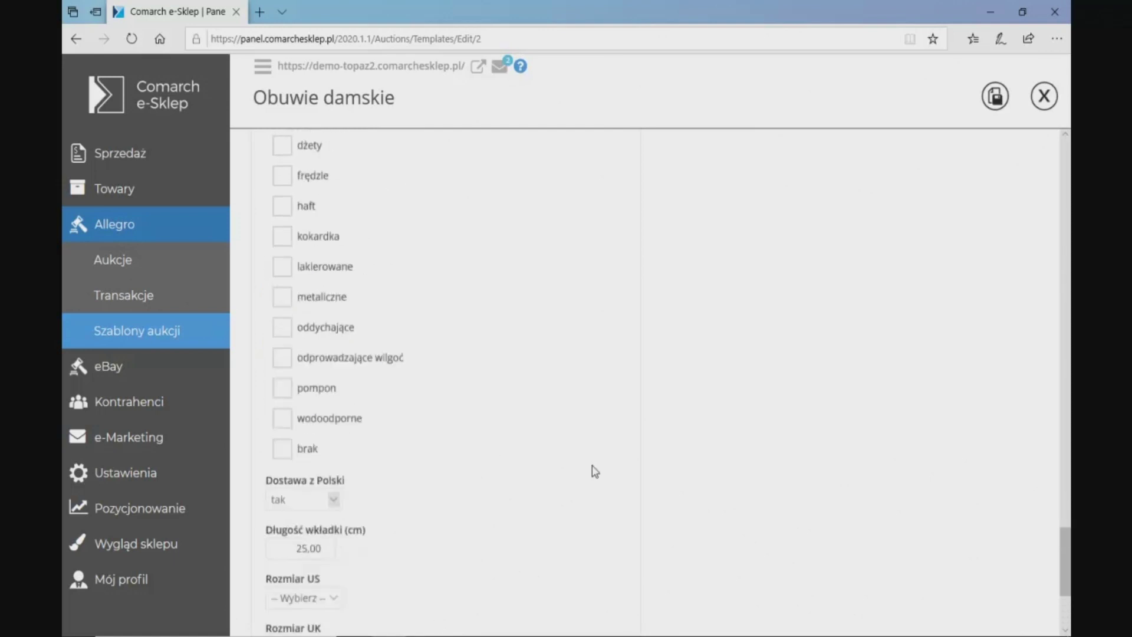
{"action": "scroll", "coordinate": [594, 470], "scroll_direction": "up", "scroll_amount": 15}
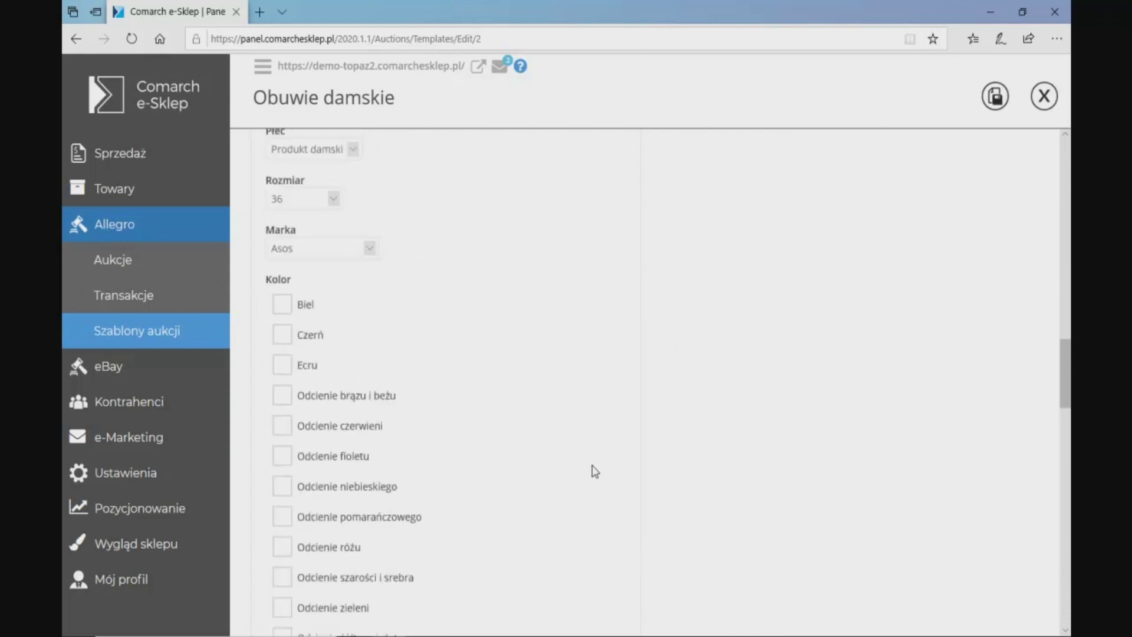
{"action": "scroll", "coordinate": [594, 470], "scroll_direction": "up", "scroll_amount": 10}
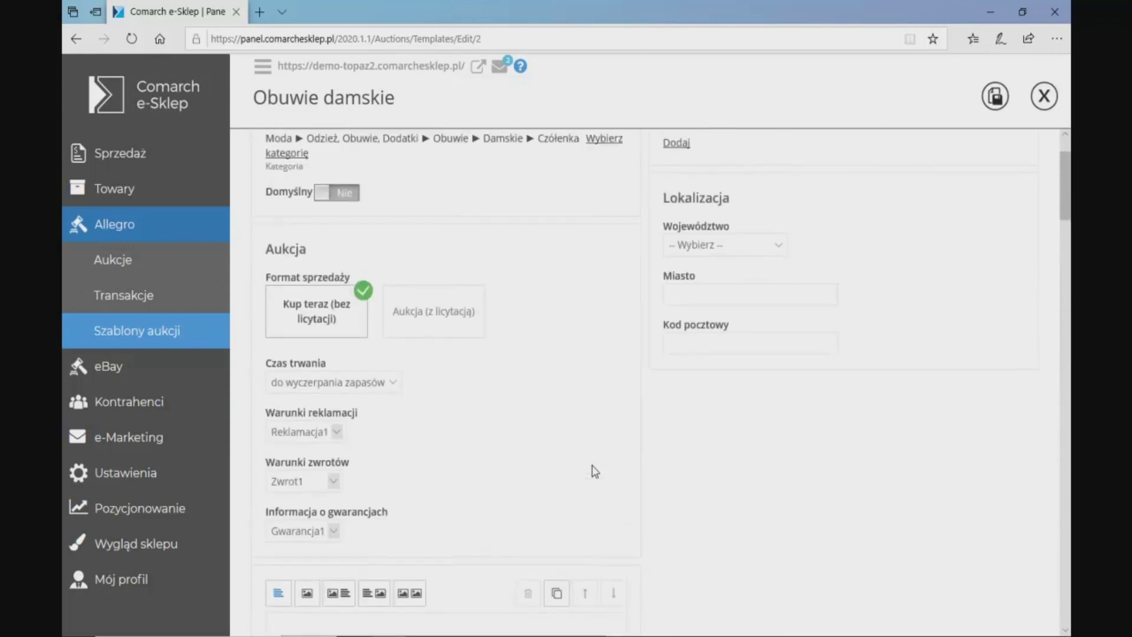
{"action": "left_click", "coordinate": [730, 205]}
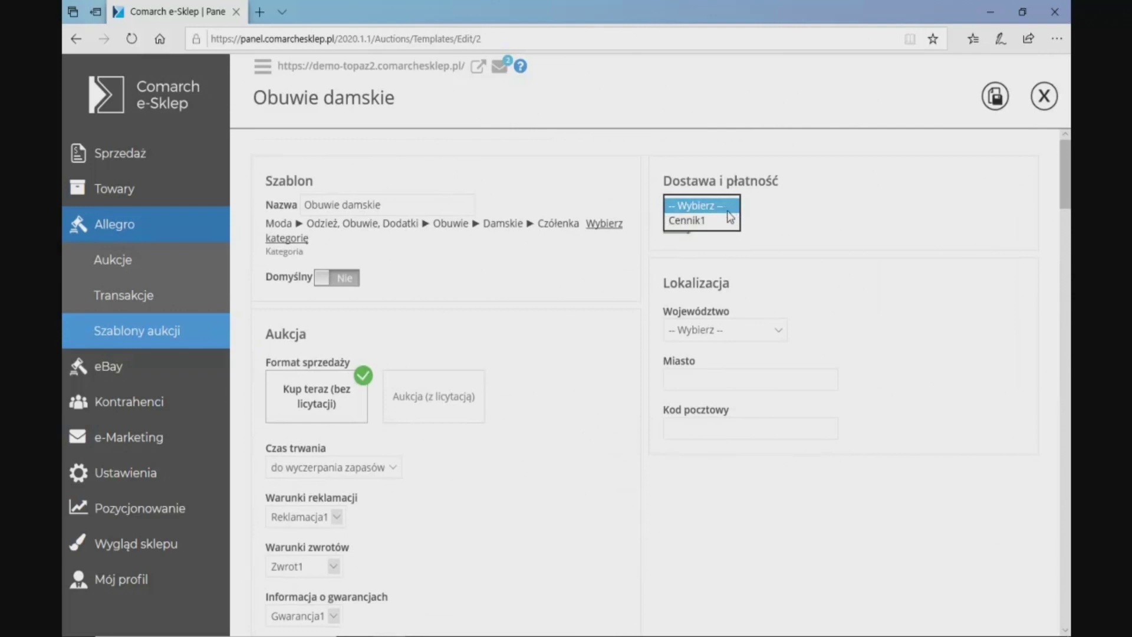
{"action": "left_click", "coordinate": [702, 220]}
Set the template location to Małopolskie, Kraków, and move to the postal code field
{"action": "left_click", "coordinate": [779, 331]}
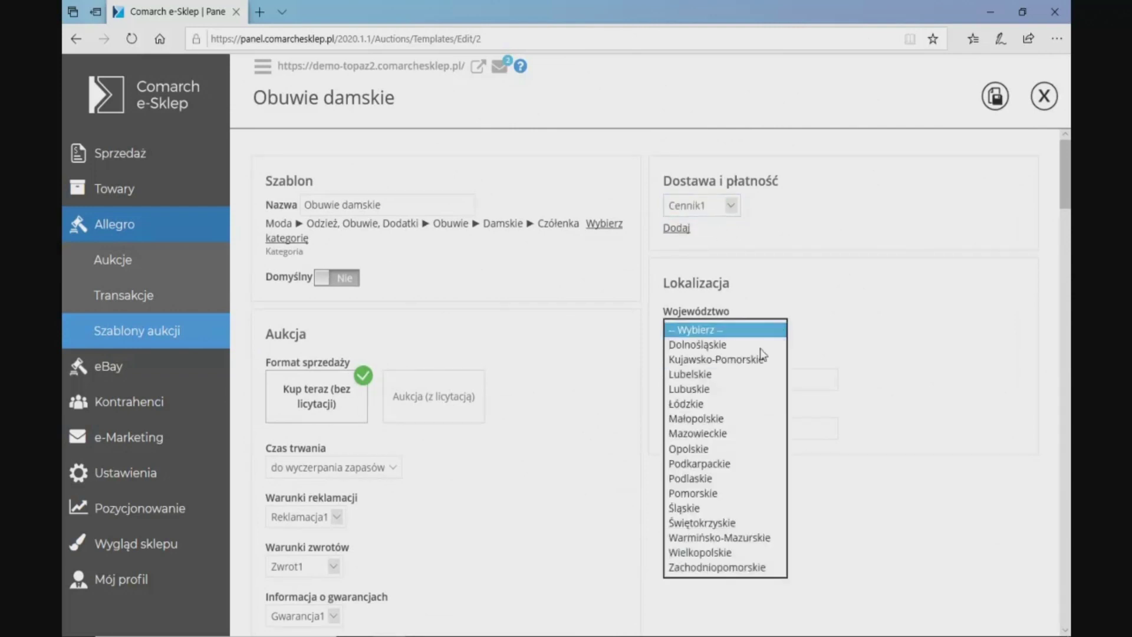
{"action": "left_click", "coordinate": [743, 419]}
{"action": "left_click", "coordinate": [741, 378]}
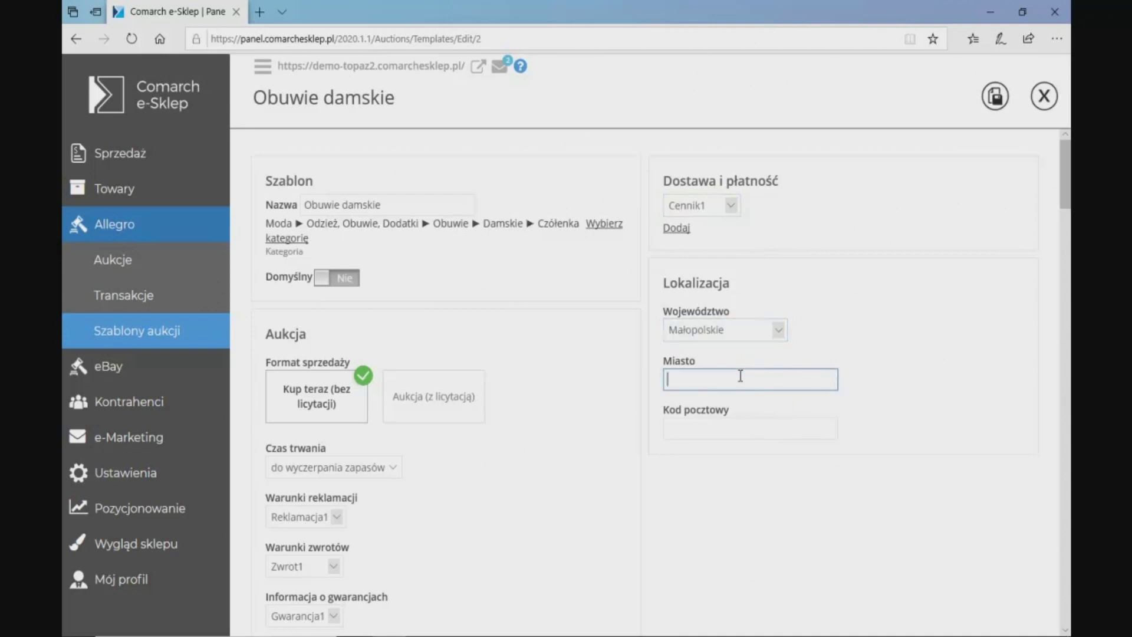
{"action": "left_click", "coordinate": [745, 431]}
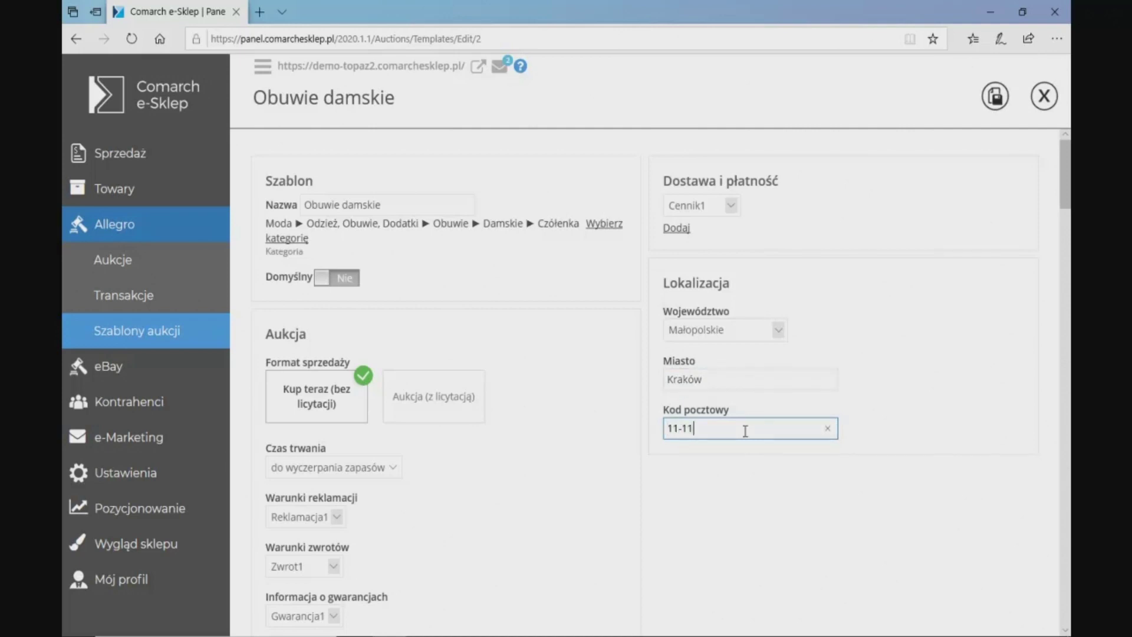
Attempt to save the template, then tick Czerń as the shoe colour
{"action": "left_click", "coordinate": [994, 99]}
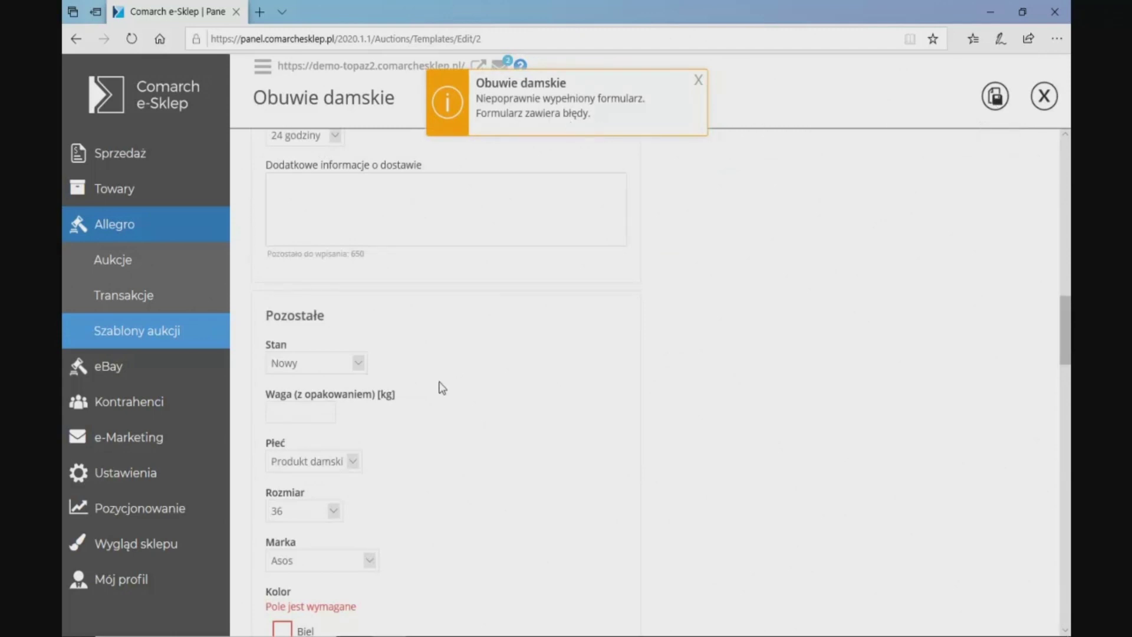
{"action": "scroll", "coordinate": [436, 395], "scroll_direction": "down", "scroll_amount": 5}
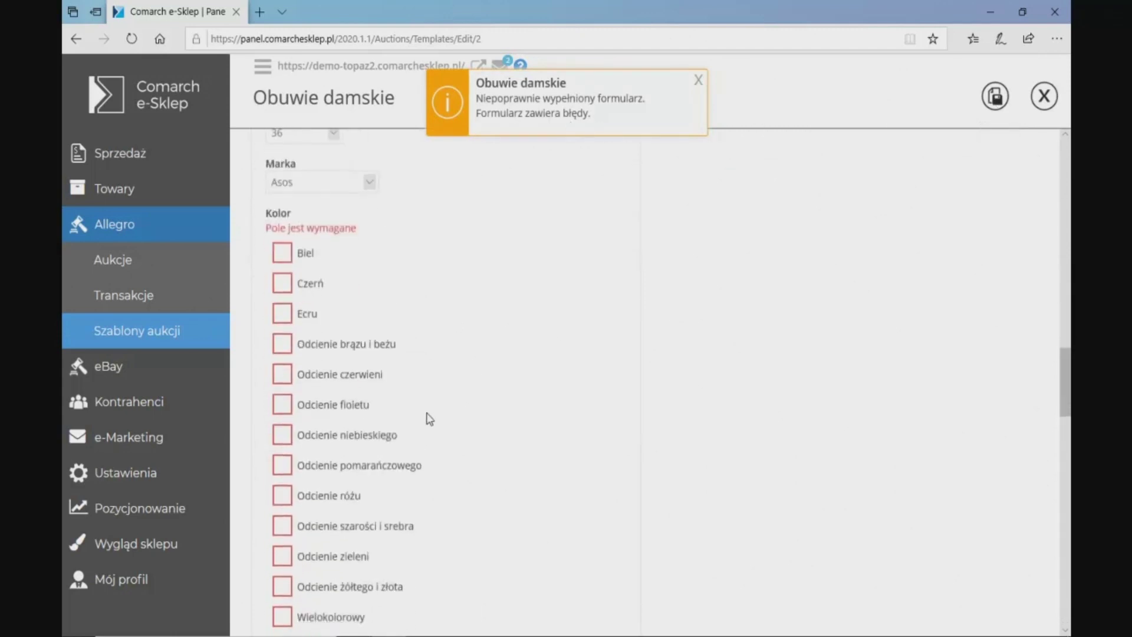
{"action": "left_click", "coordinate": [290, 286]}
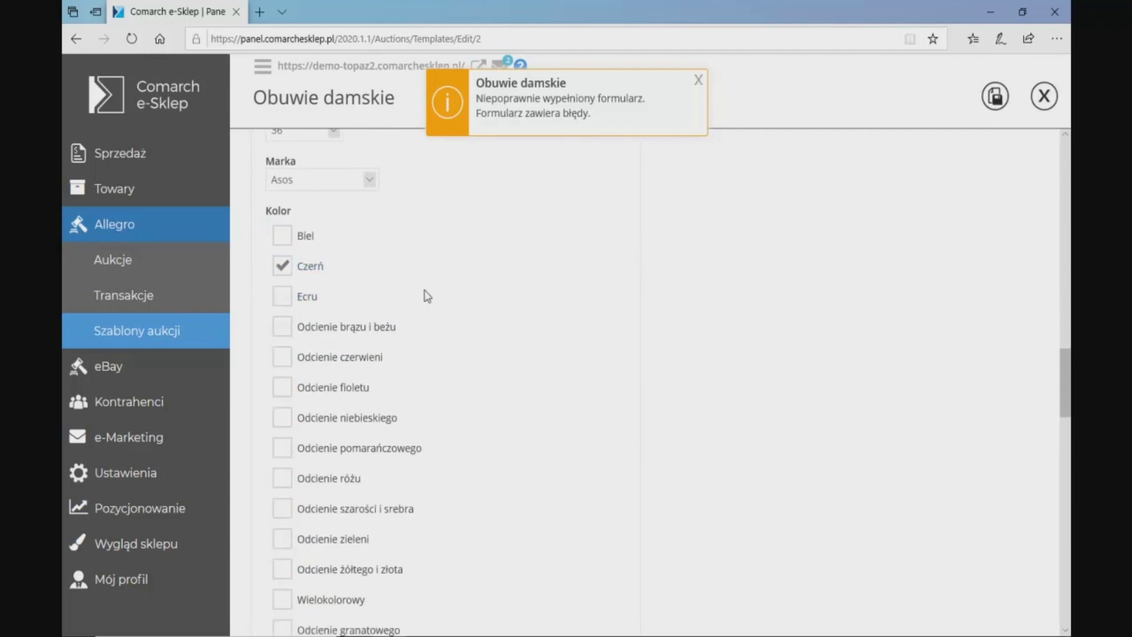
Save the completed Obuwie damskie template and return to the Szablony aukcji list
{"action": "scroll", "coordinate": [487, 330], "scroll_direction": "down", "scroll_amount": 15}
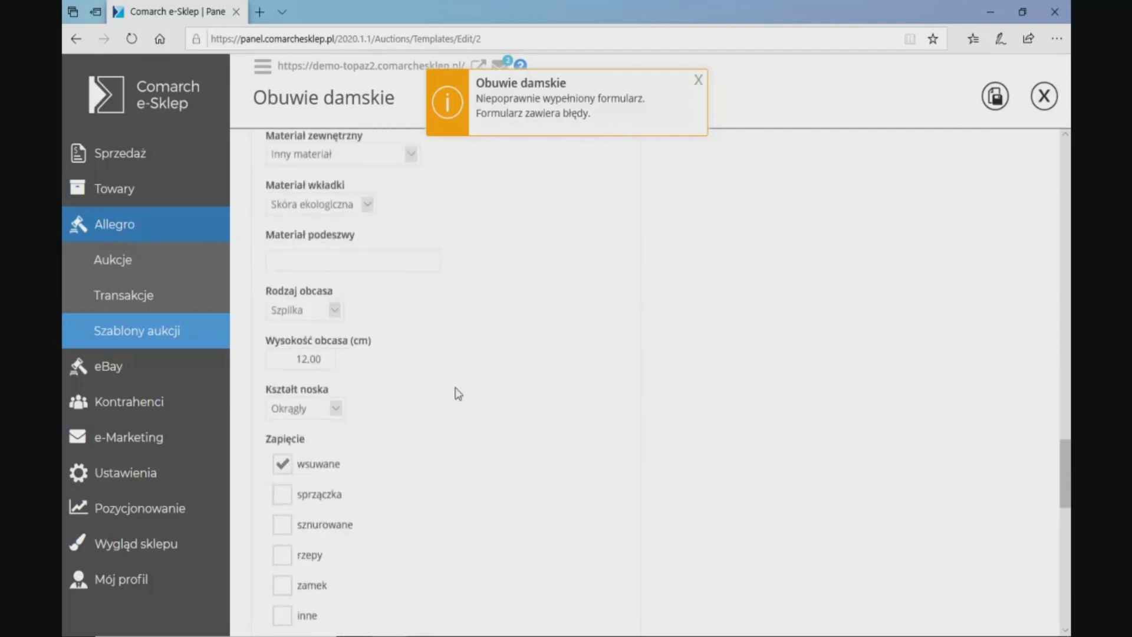
{"action": "scroll", "coordinate": [458, 394], "scroll_direction": "down", "scroll_amount": 12}
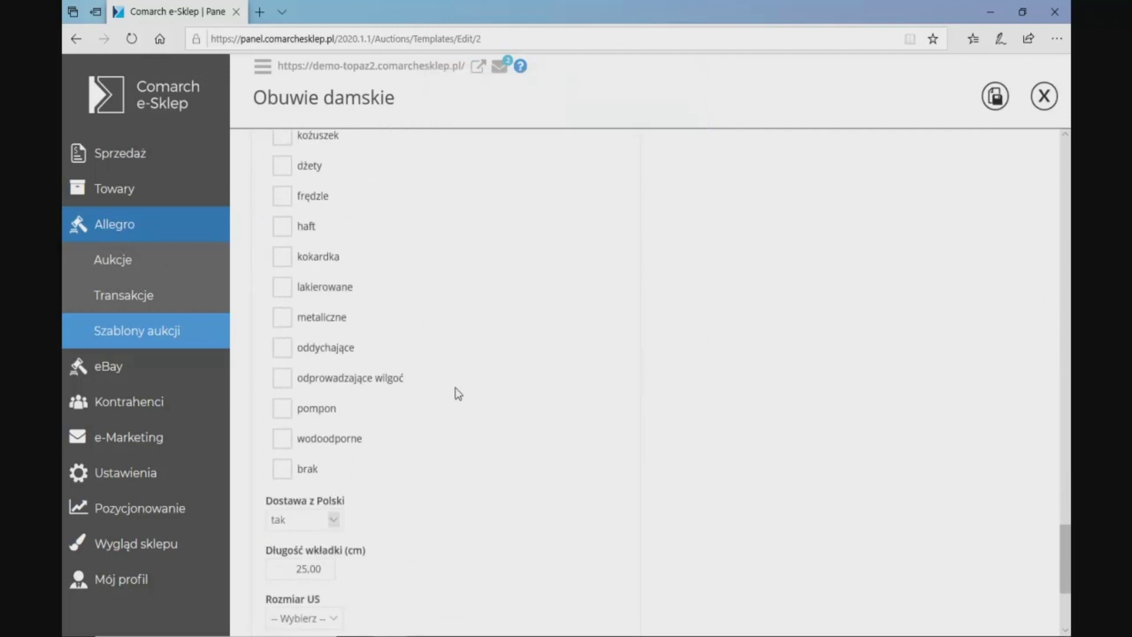
{"action": "scroll", "coordinate": [458, 394], "scroll_direction": "up", "scroll_amount": 15}
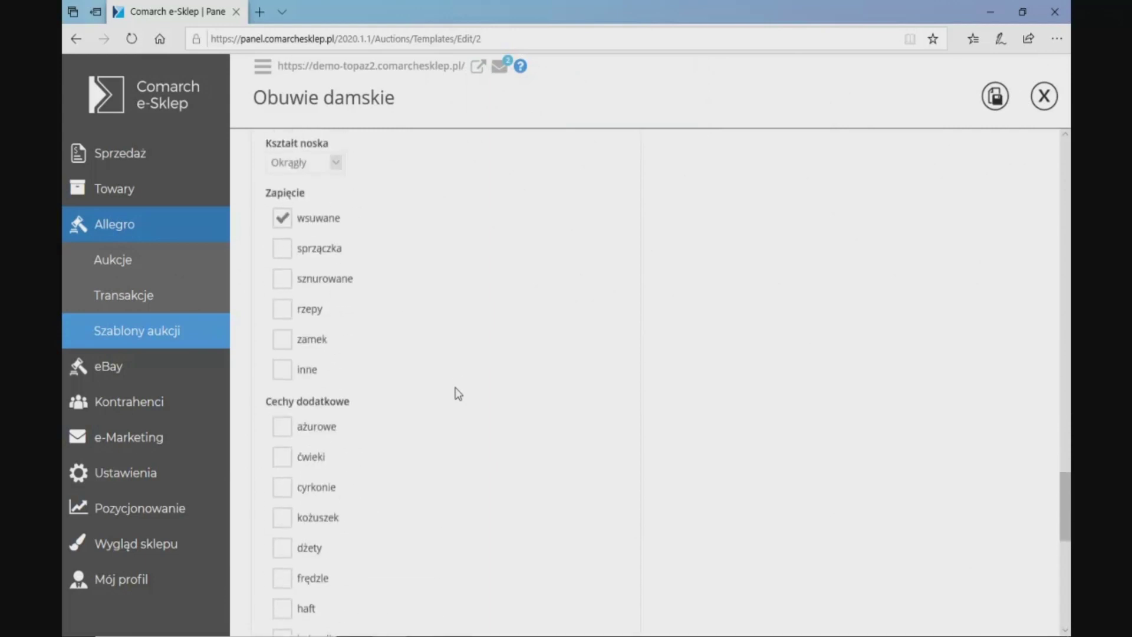
{"action": "scroll", "coordinate": [458, 393], "scroll_direction": "up", "scroll_amount": 20}
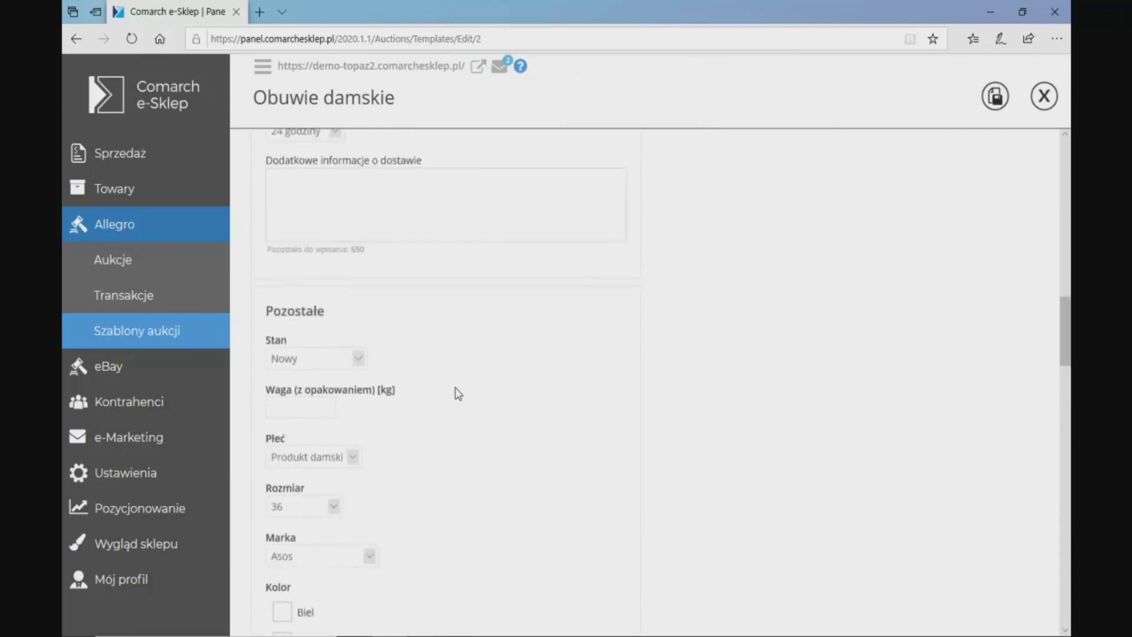
{"action": "scroll", "coordinate": [459, 394], "scroll_direction": "up", "scroll_amount": 10}
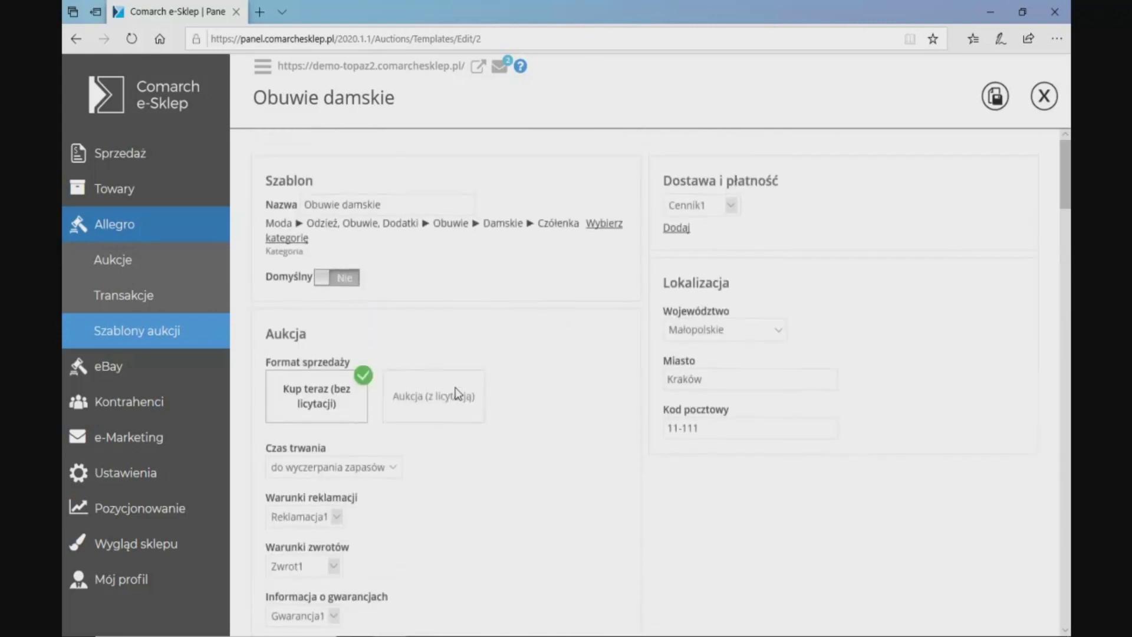
{"action": "left_click", "coordinate": [995, 96]}
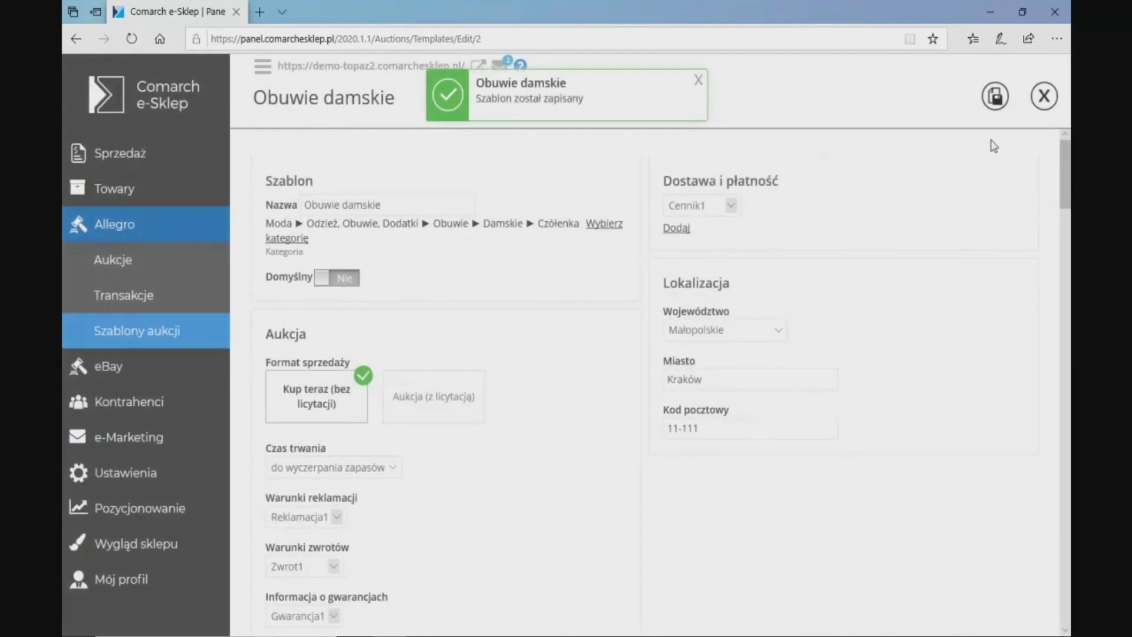
{"action": "left_click", "coordinate": [1040, 104]}
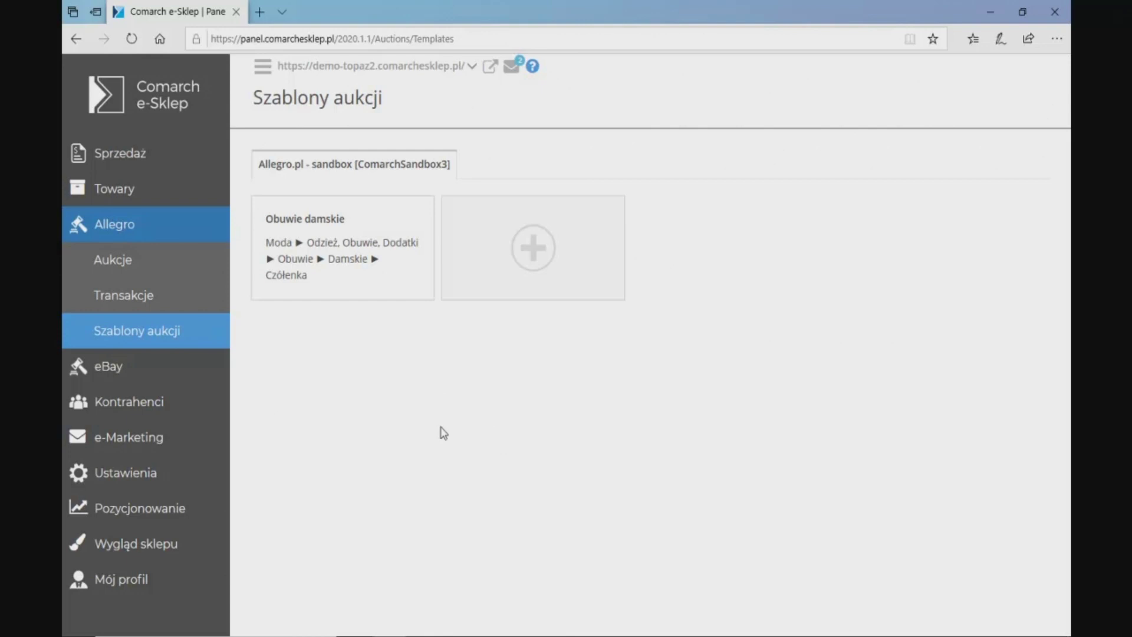
Start a new Allegro auction for product Czarne szpilki ze wstążką (ONA02_1) from ONA > BUTY
{"action": "left_click", "coordinate": [171, 271]}
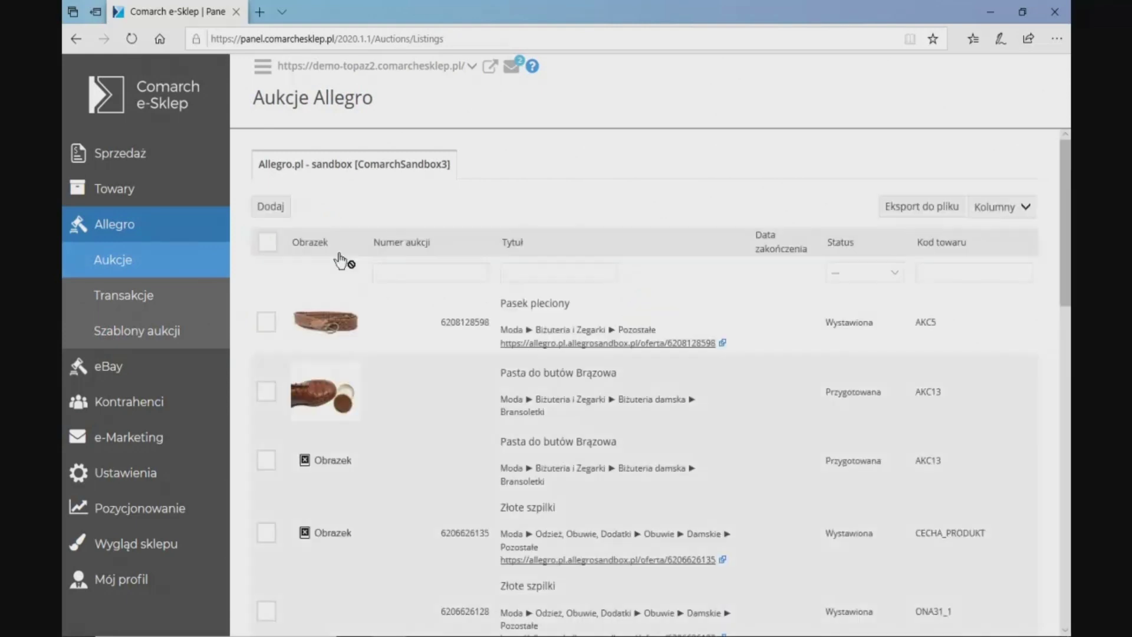
{"action": "left_click", "coordinate": [281, 209]}
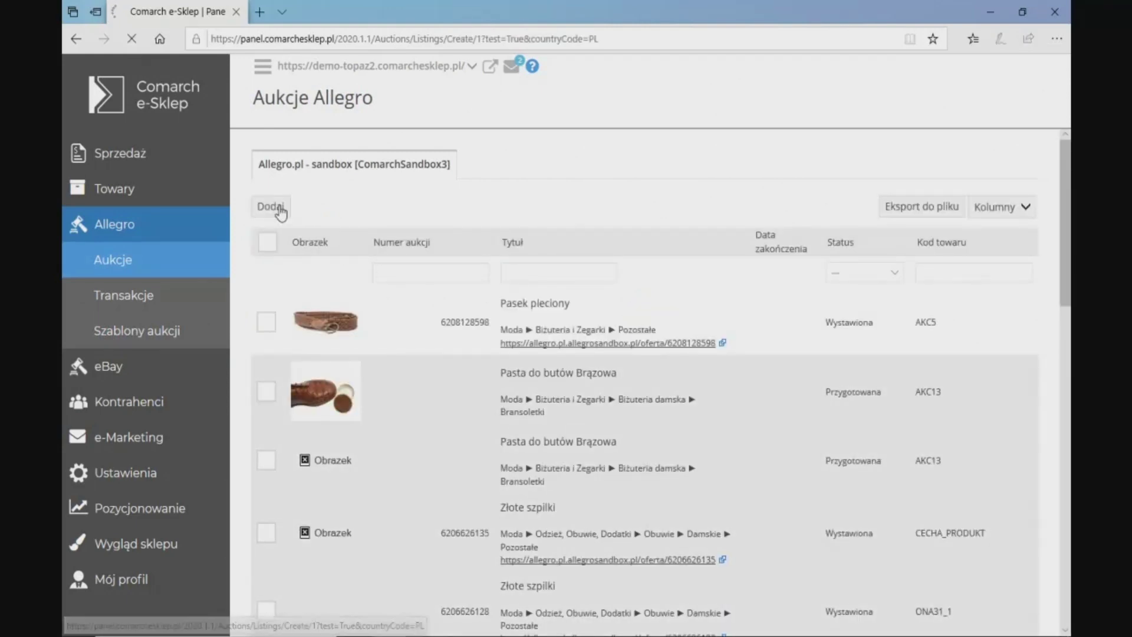
{"action": "left_click", "coordinate": [604, 176]}
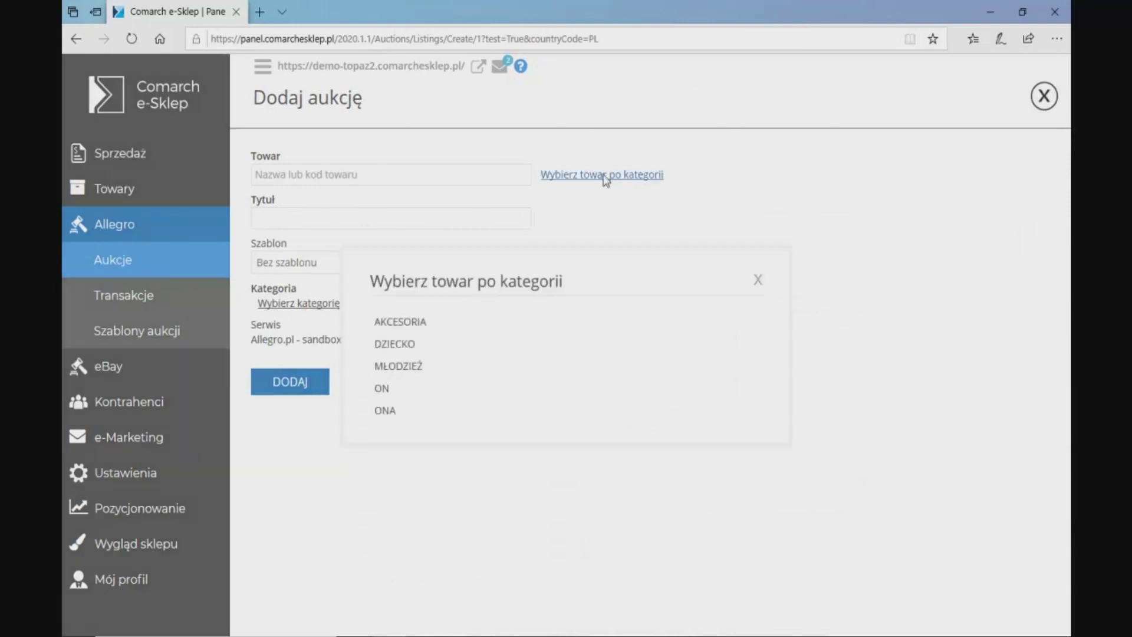
{"action": "left_click", "coordinate": [396, 412]}
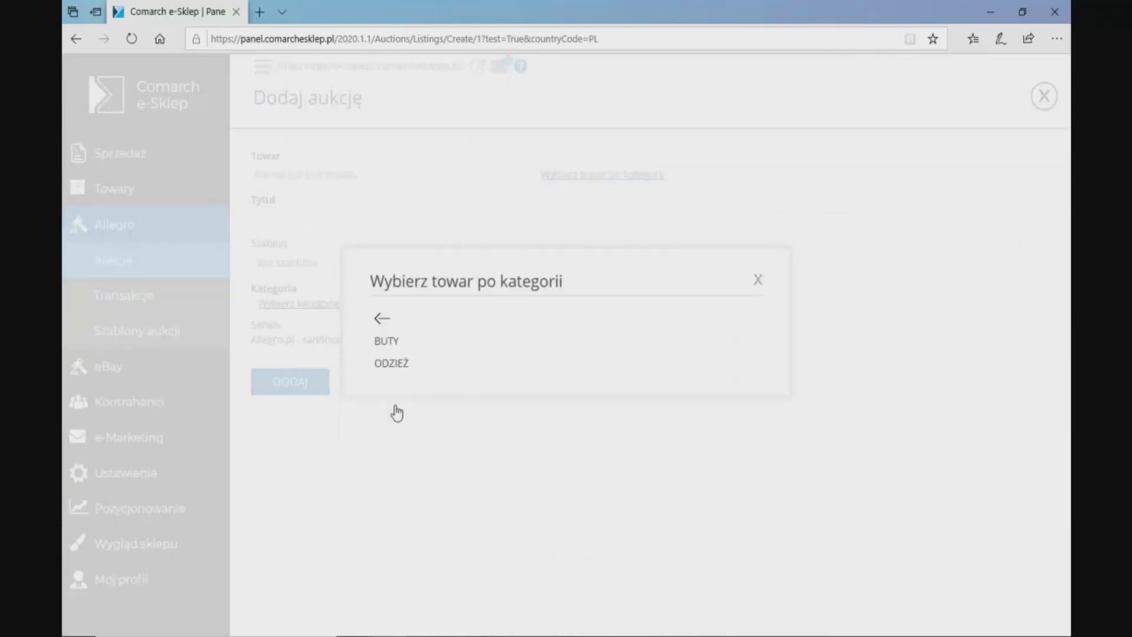
{"action": "left_click", "coordinate": [388, 349]}
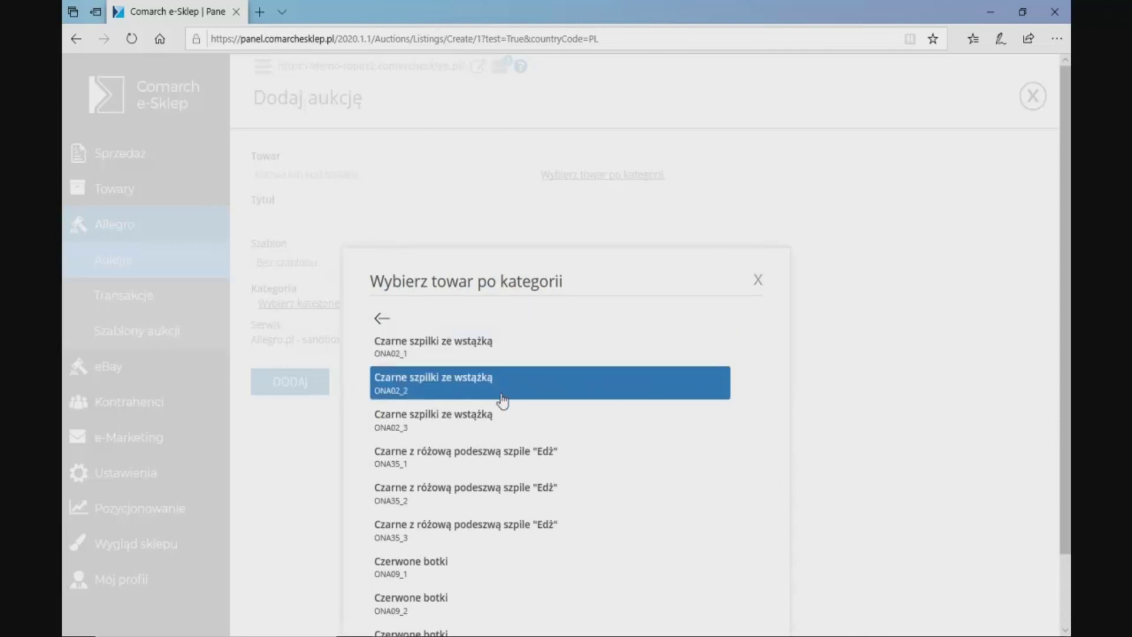
{"action": "scroll", "coordinate": [502, 401], "scroll_direction": "down", "scroll_amount": 2}
{"action": "scroll", "coordinate": [503, 401], "scroll_direction": "up", "scroll_amount": 2}
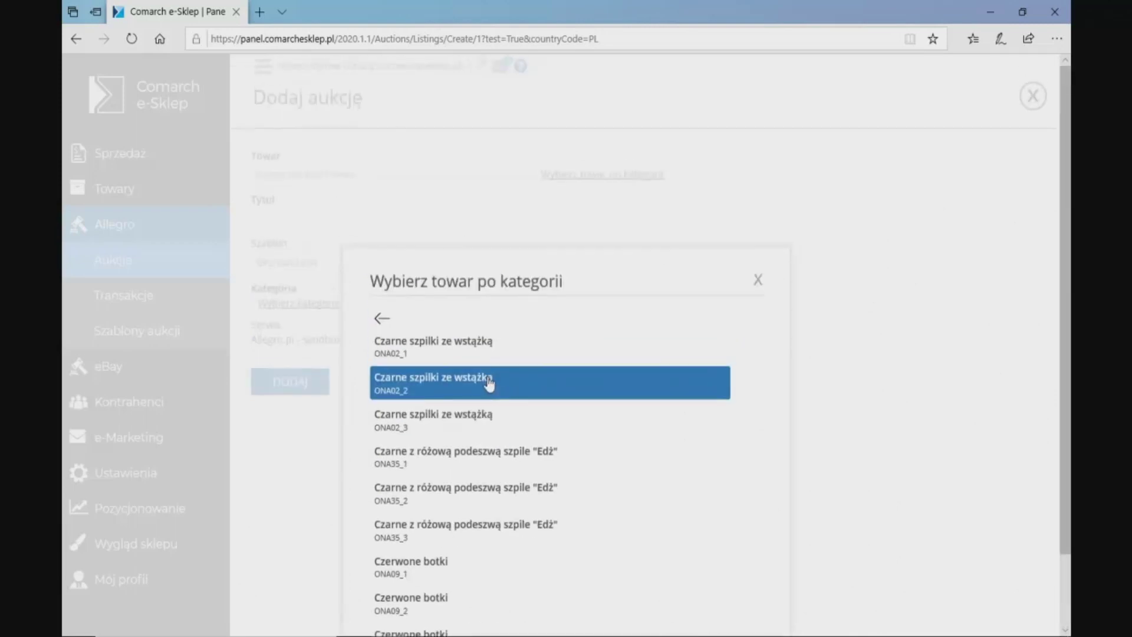
{"action": "left_click", "coordinate": [481, 352]}
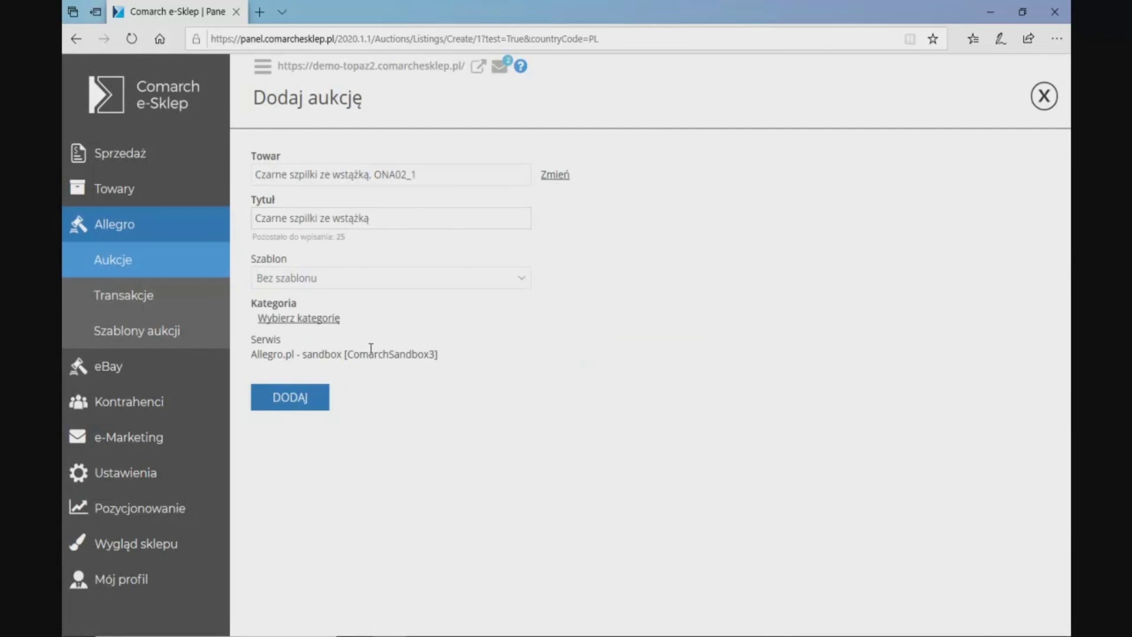
Apply the Obuwie damskie template and create the auction
{"action": "left_click", "coordinate": [519, 281]}
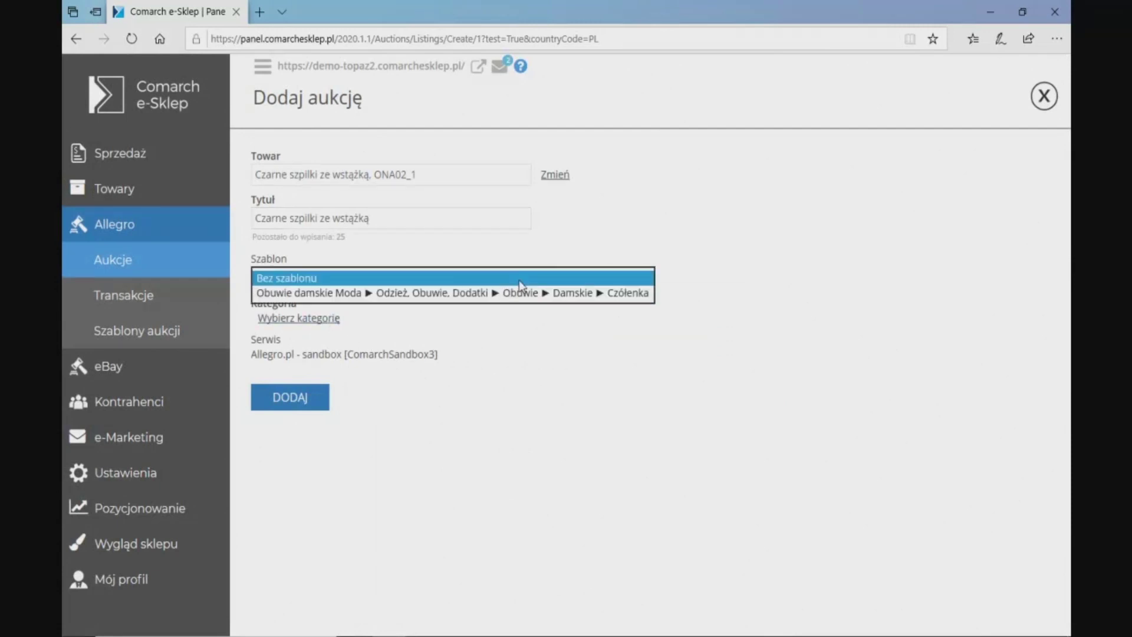
{"action": "left_click", "coordinate": [490, 298]}
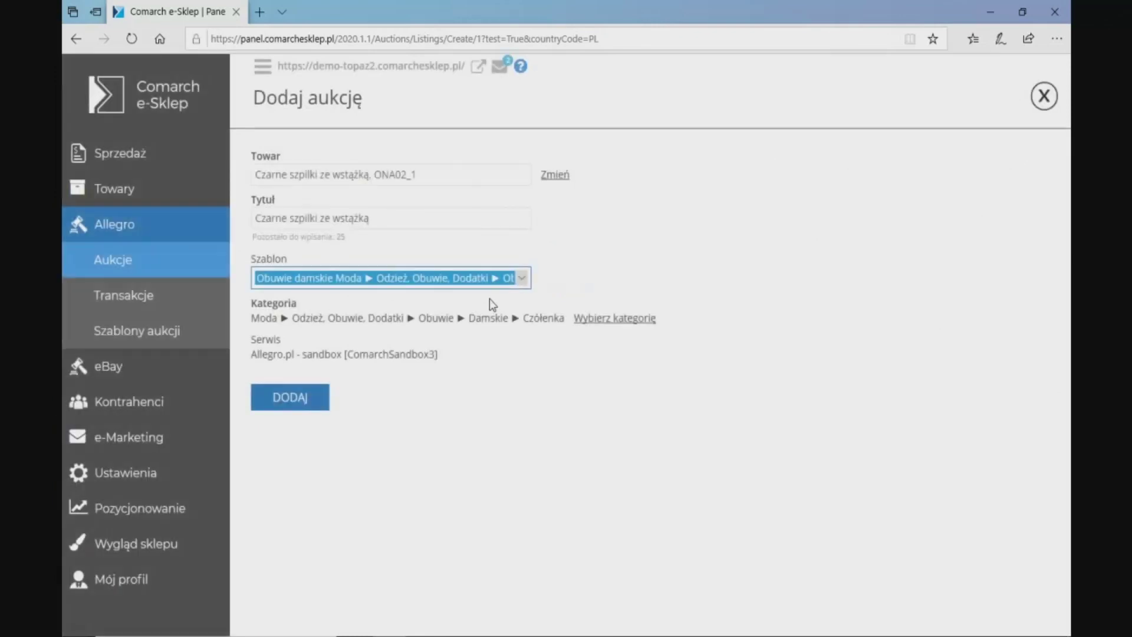
{"action": "left_click", "coordinate": [306, 396]}
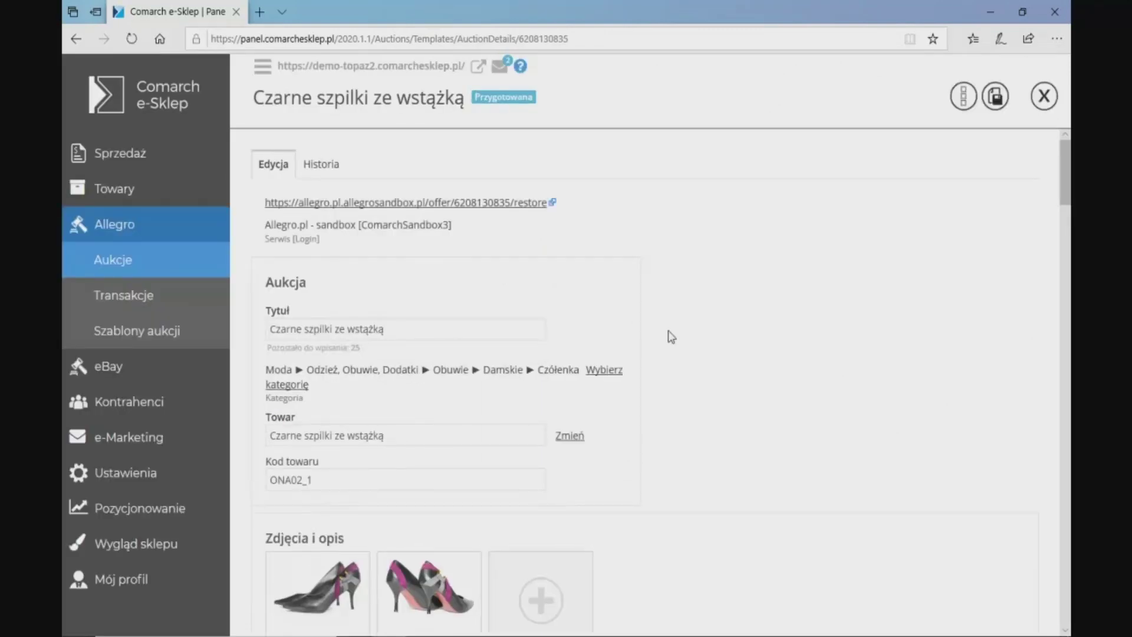
Add an image-only description row containing the first shoe photo
{"action": "scroll", "coordinate": [666, 335], "scroll_direction": "down", "scroll_amount": 3}
{"action": "scroll", "coordinate": [668, 331], "scroll_direction": "down", "scroll_amount": 5}
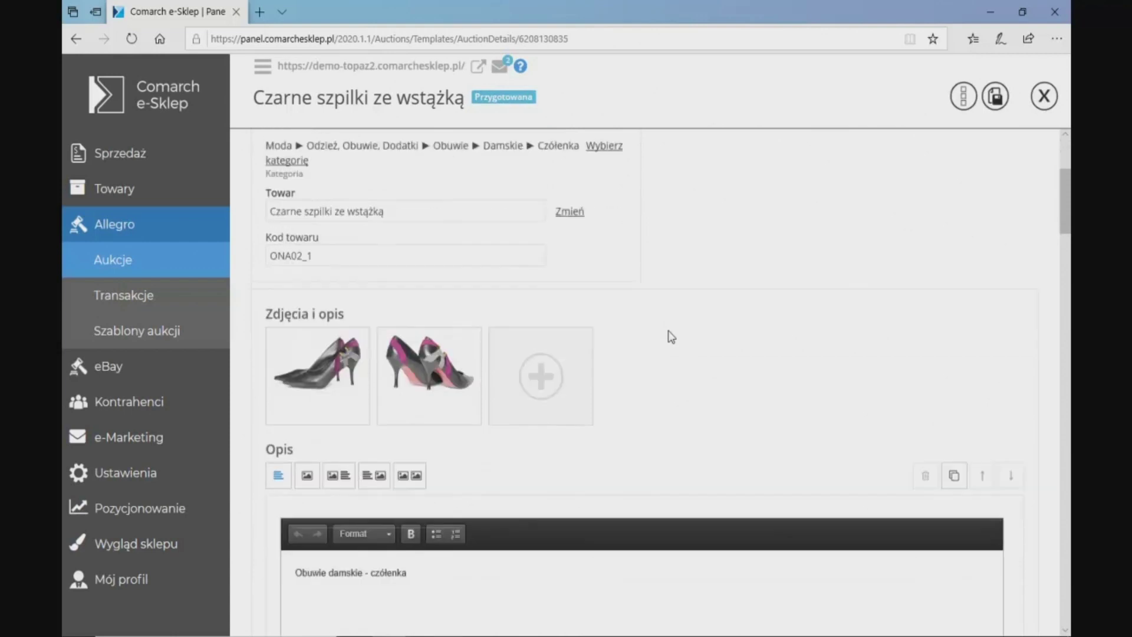
{"action": "scroll", "coordinate": [669, 332], "scroll_direction": "down", "scroll_amount": 3}
{"action": "scroll", "coordinate": [669, 339], "scroll_direction": "down", "scroll_amount": 2}
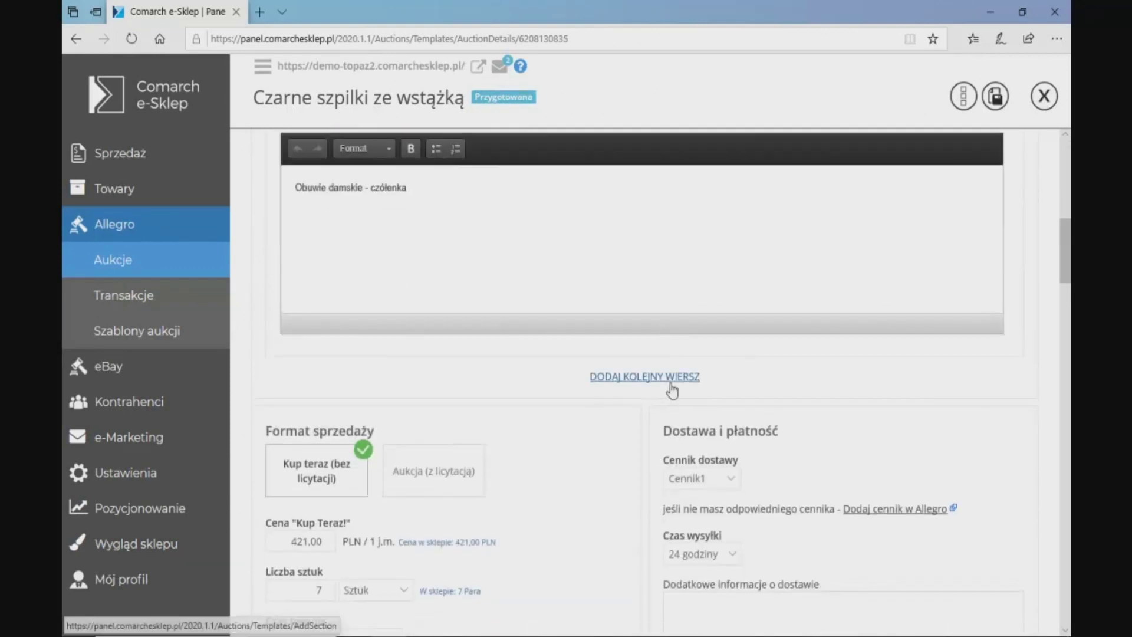
{"action": "left_click", "coordinate": [669, 378]}
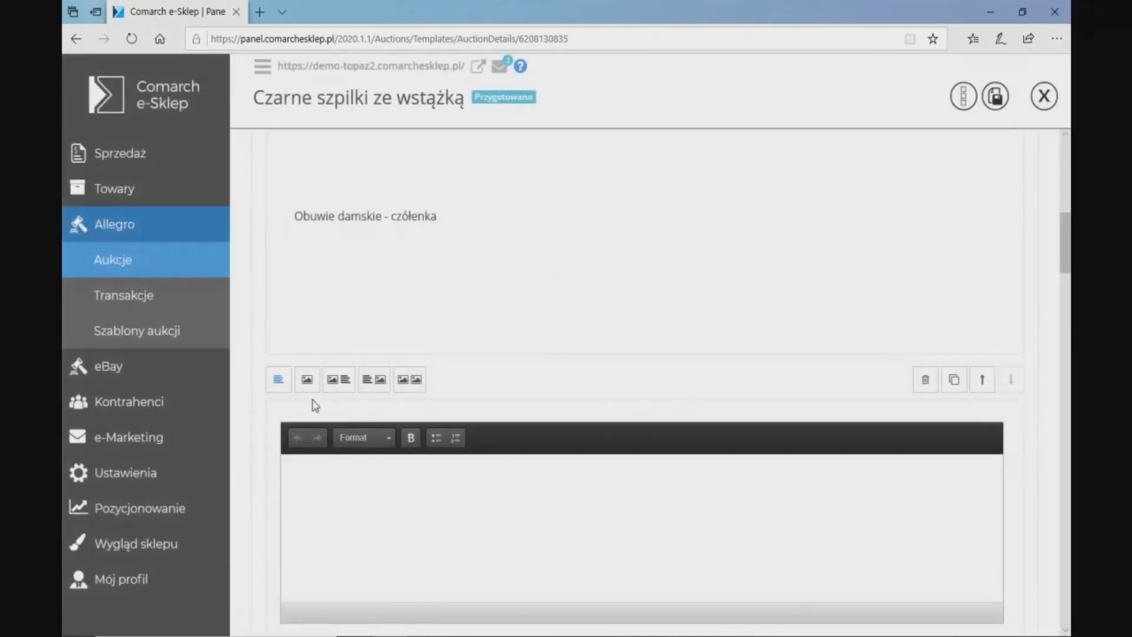
{"action": "left_click", "coordinate": [307, 383]}
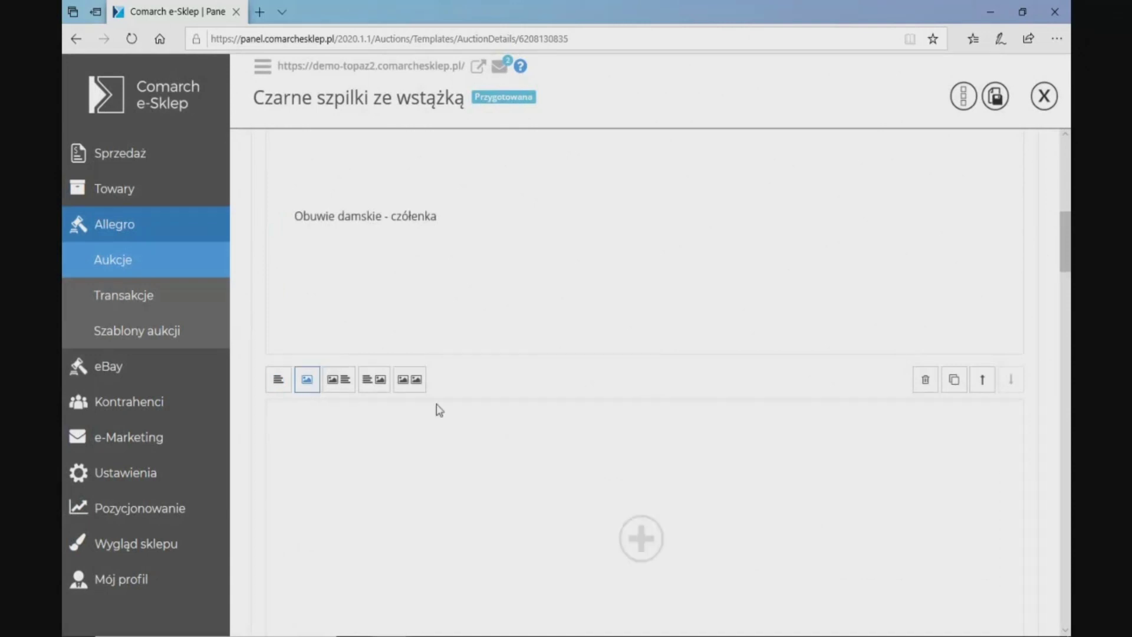
{"action": "left_click", "coordinate": [651, 553]}
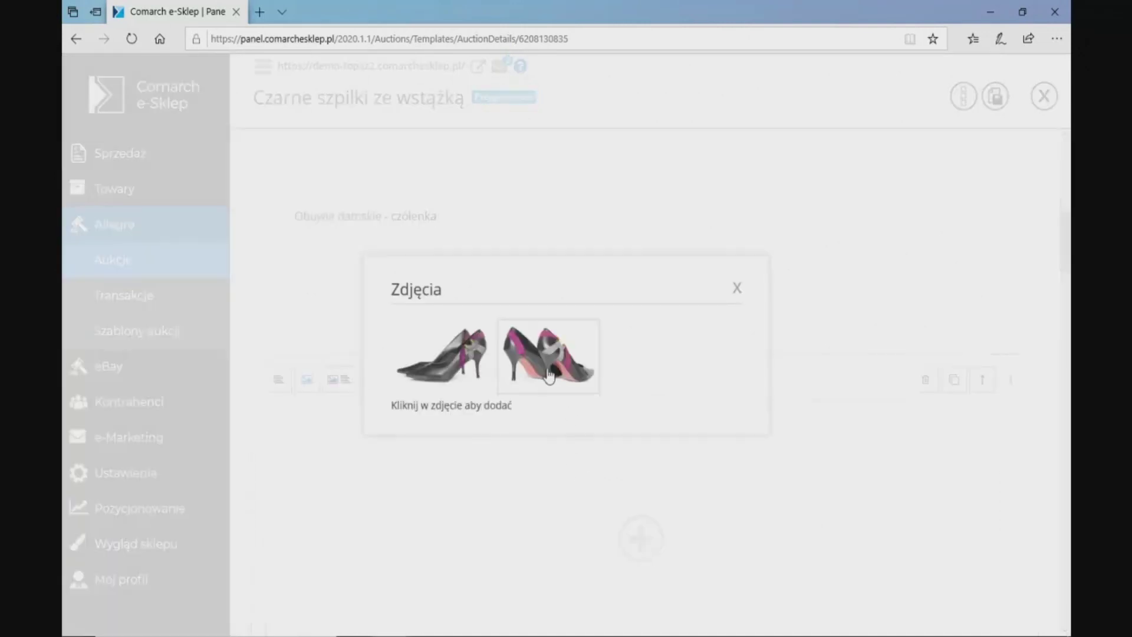
{"action": "left_click", "coordinate": [459, 372]}
{"action": "scroll", "coordinate": [646, 356], "scroll_direction": "down", "scroll_amount": 6}
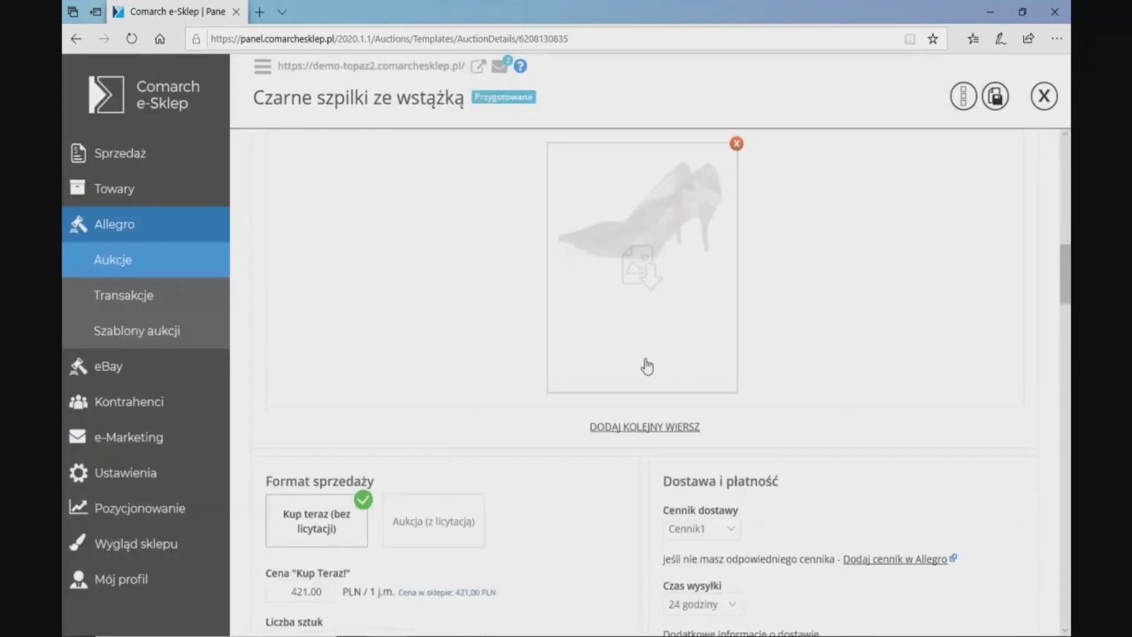
{"action": "scroll", "coordinate": [602, 403], "scroll_direction": "down", "scroll_amount": 1}
{"action": "scroll", "coordinate": [584, 419], "scroll_direction": "down", "scroll_amount": 5}
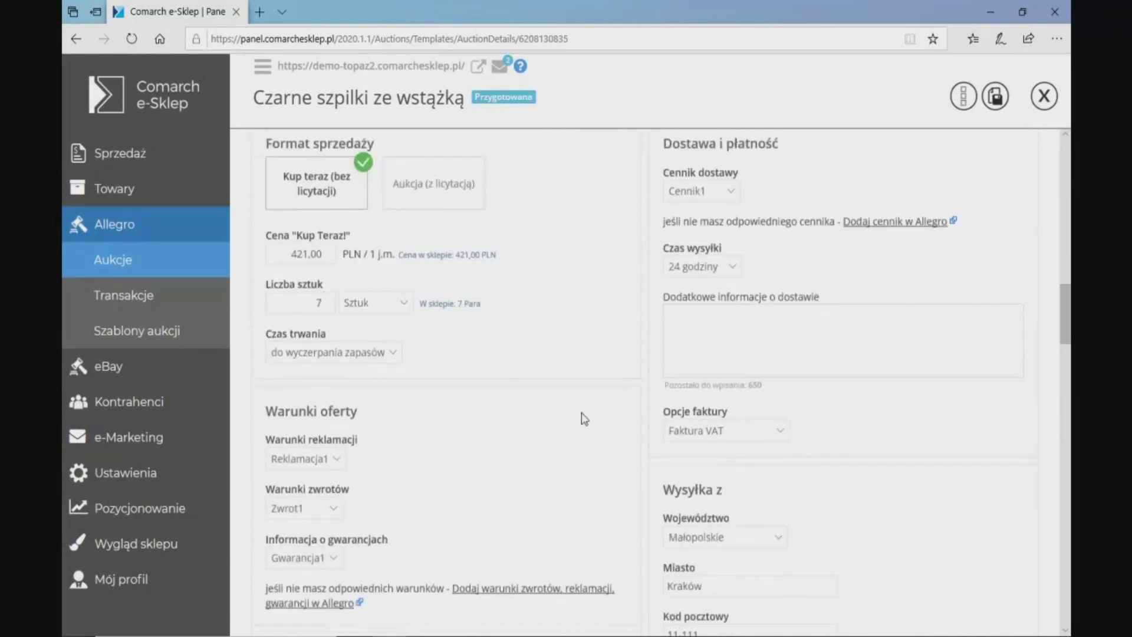
{"action": "scroll", "coordinate": [535, 360], "scroll_direction": "down", "scroll_amount": 6}
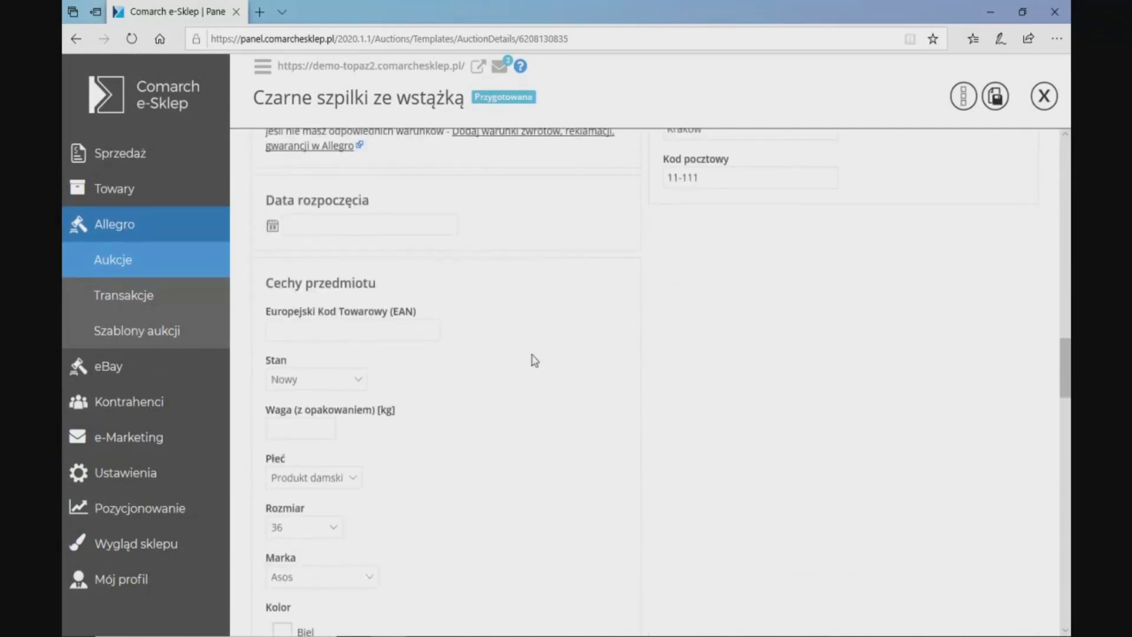
{"action": "scroll", "coordinate": [534, 361], "scroll_direction": "down", "scroll_amount": 10}
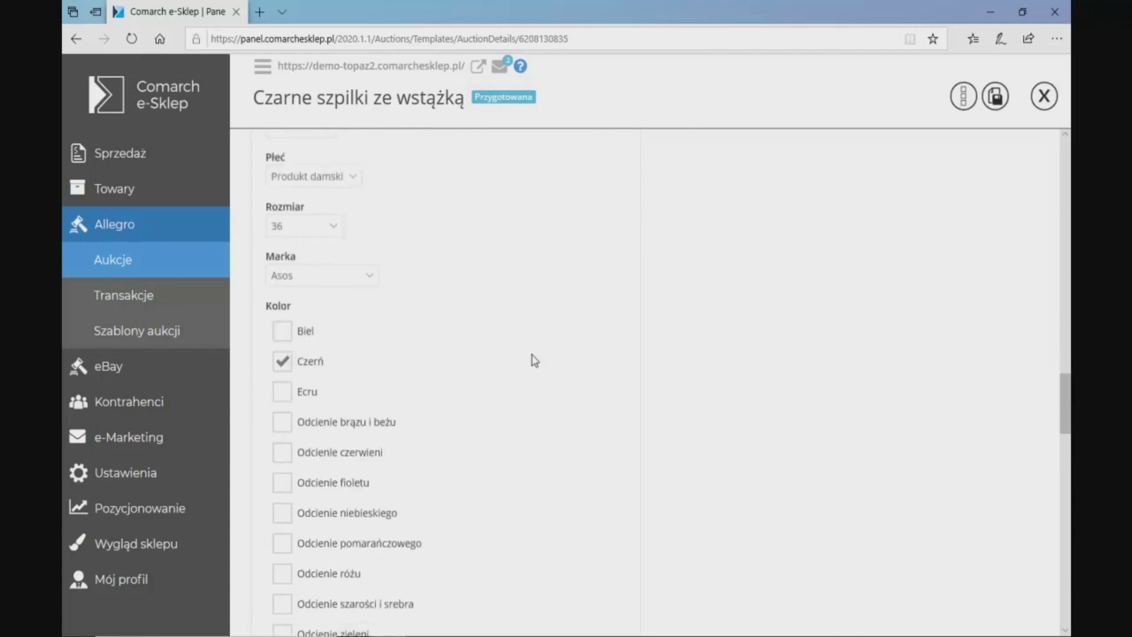
{"action": "scroll", "coordinate": [535, 361], "scroll_direction": "down", "scroll_amount": 3}
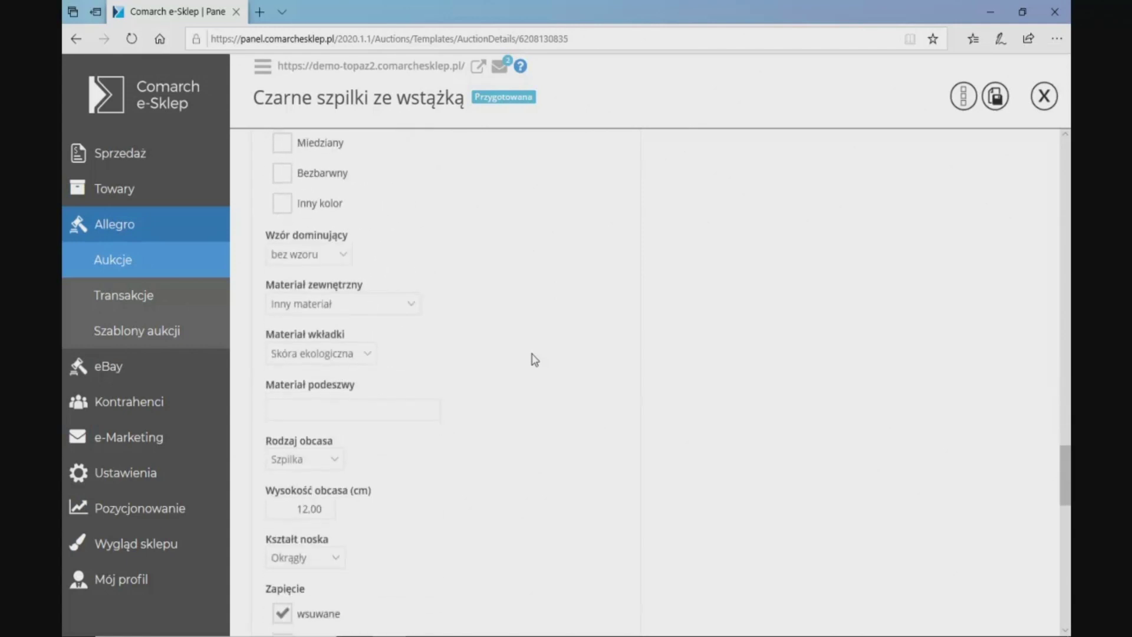
{"action": "scroll", "coordinate": [535, 360], "scroll_direction": "down", "scroll_amount": 18}
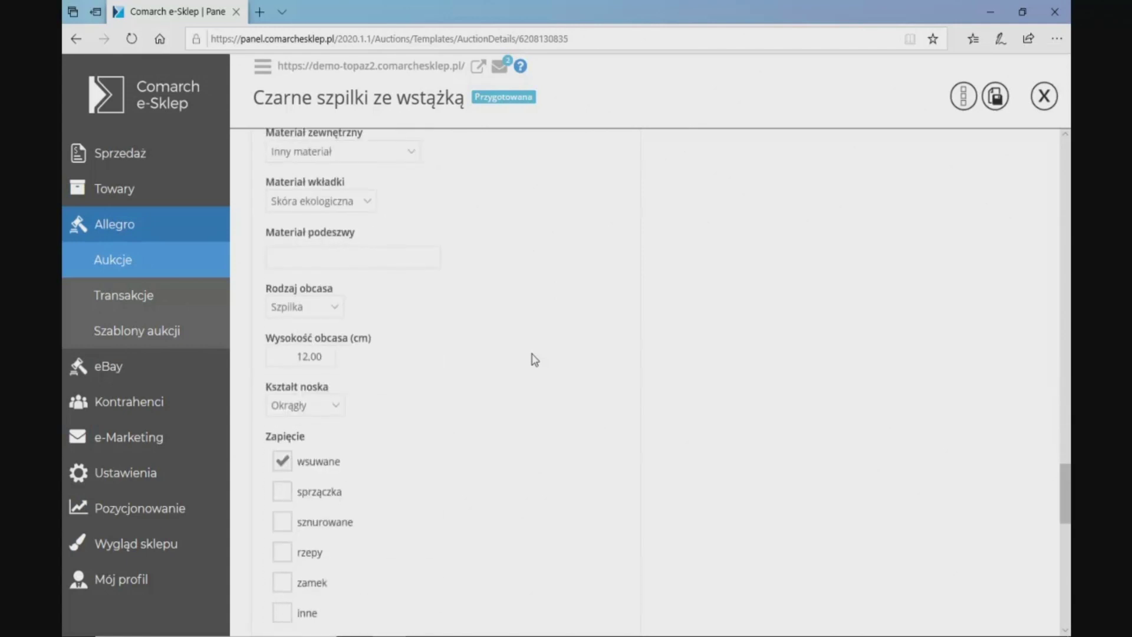
{"action": "scroll", "coordinate": [535, 359], "scroll_direction": "down", "scroll_amount": 14}
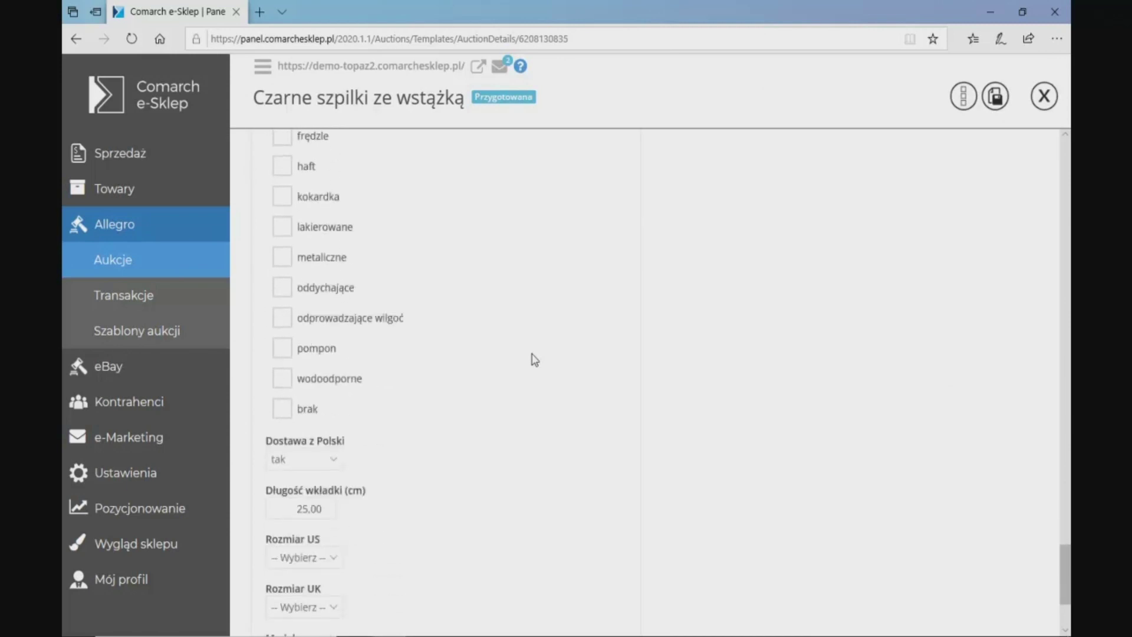
{"action": "scroll", "coordinate": [535, 360], "scroll_direction": "down", "scroll_amount": 2}
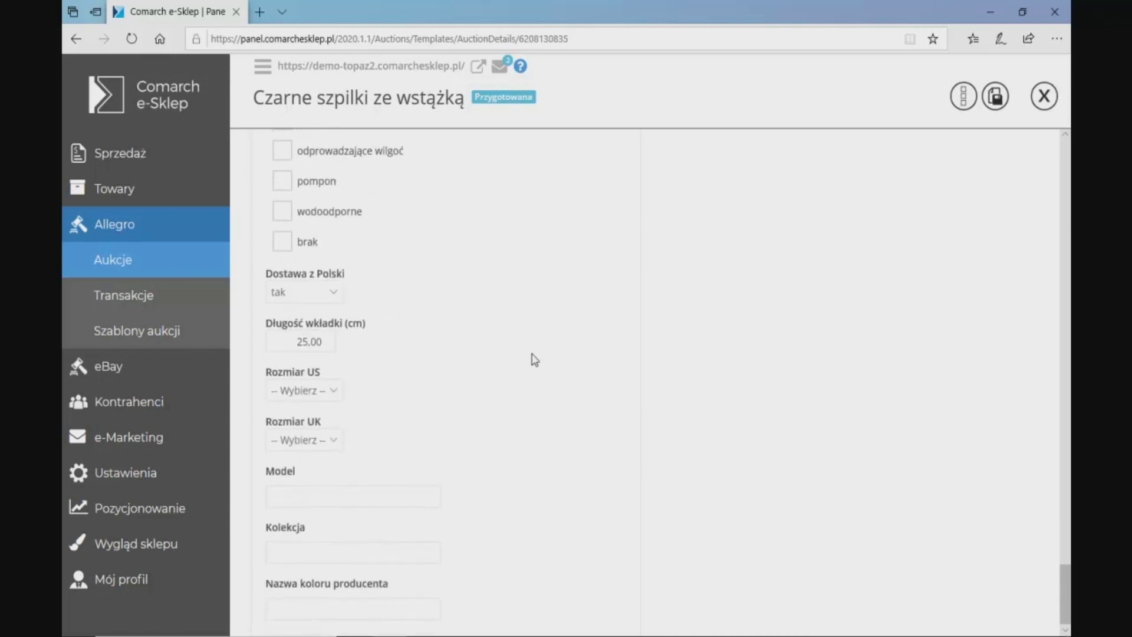
{"action": "left_click_drag", "start_coordinate": [1067, 573], "coordinate": [1067, 147]}
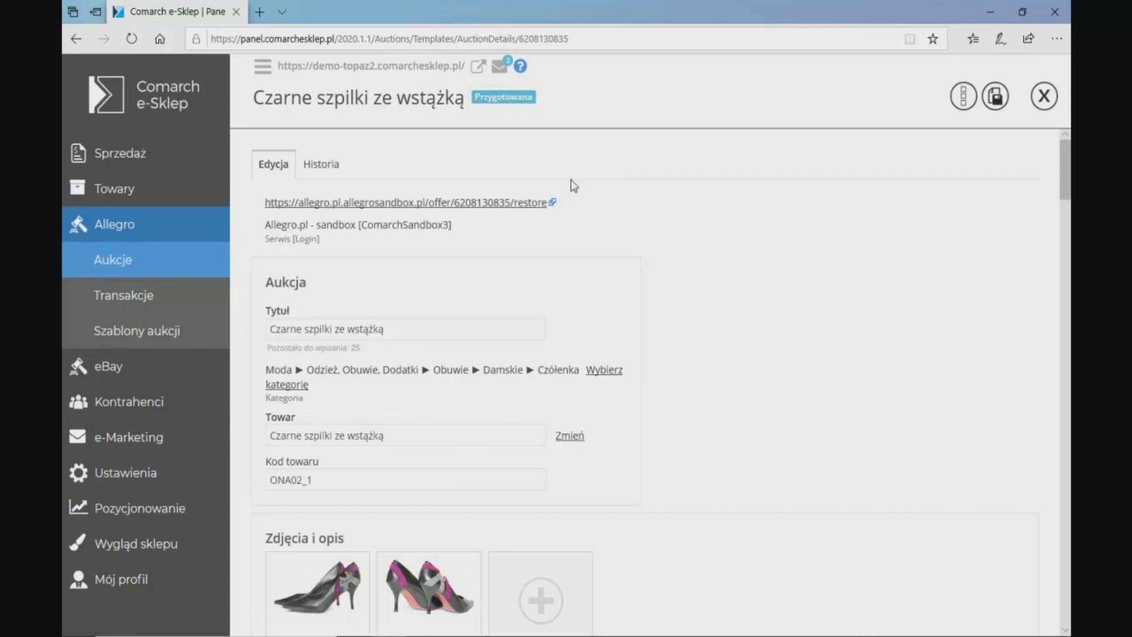
Check the fees (1.00 PLN per 10 days, 20.45 PLN commission), then save the auction
{"action": "left_click", "coordinate": [928, 122]}
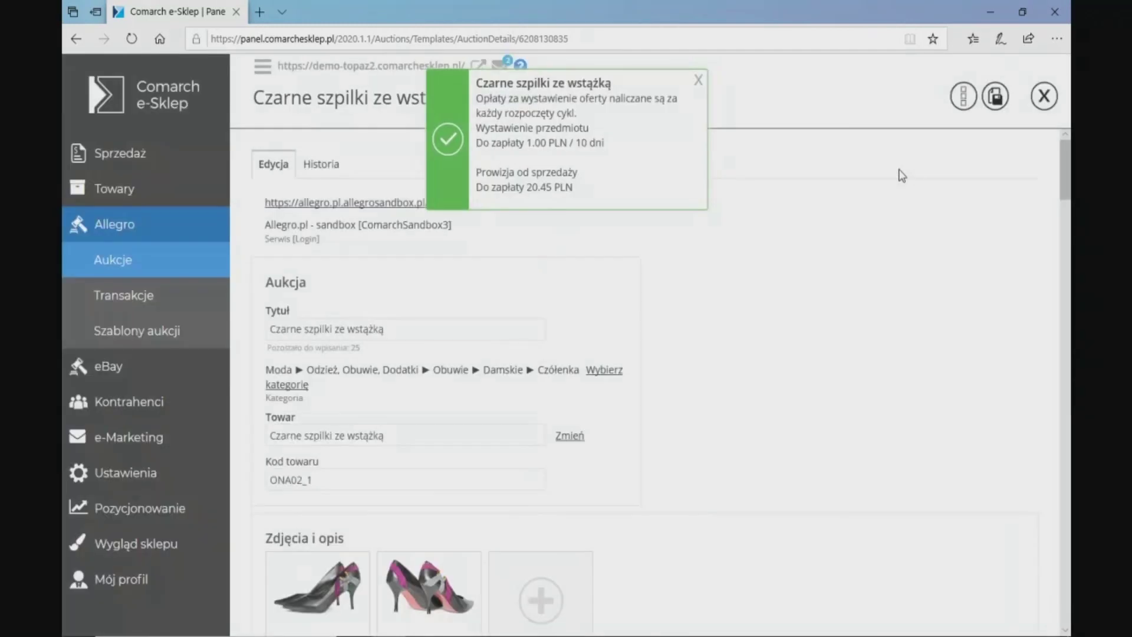
{"action": "left_click", "coordinate": [996, 98]}
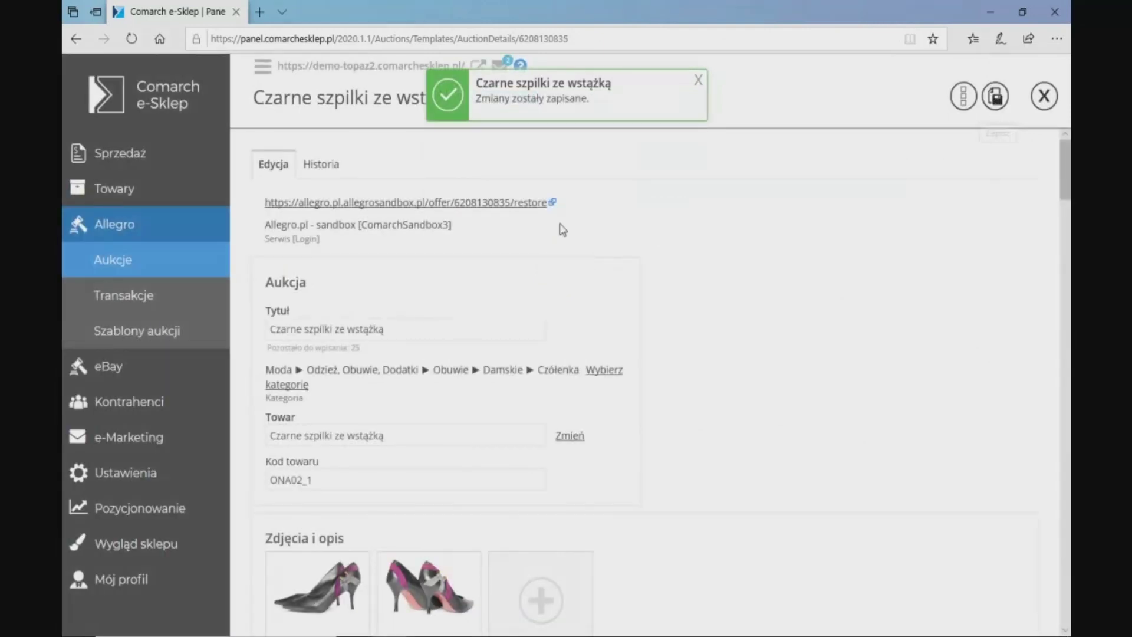
Review the Edycja aukcji and Dodanie aukcji entries in Historia, then close the auction
{"action": "left_click", "coordinate": [332, 170]}
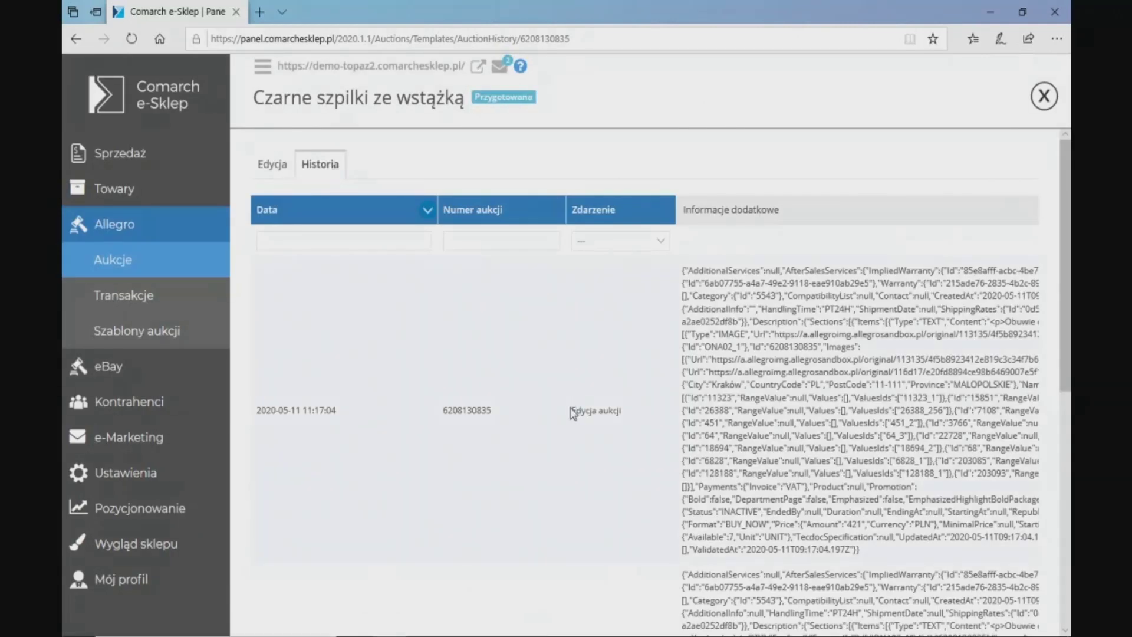
{"action": "left_click_drag", "start_coordinate": [571, 411], "coordinate": [622, 422]}
{"action": "scroll", "coordinate": [625, 419], "scroll_direction": "down", "scroll_amount": 6}
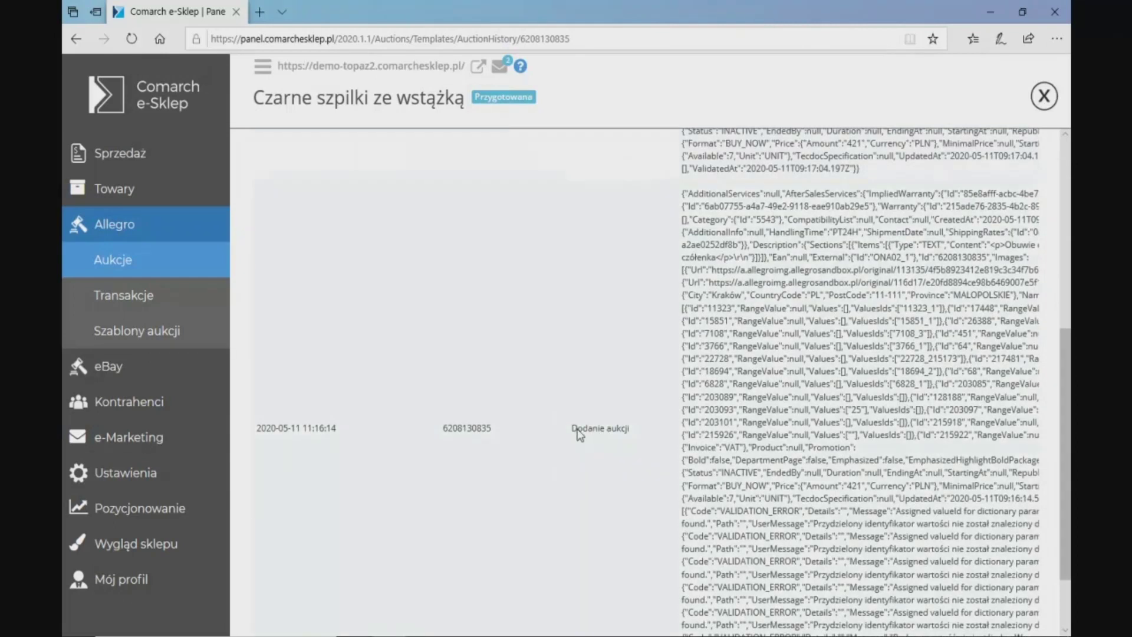
{"action": "left_click_drag", "start_coordinate": [577, 428], "coordinate": [621, 430]}
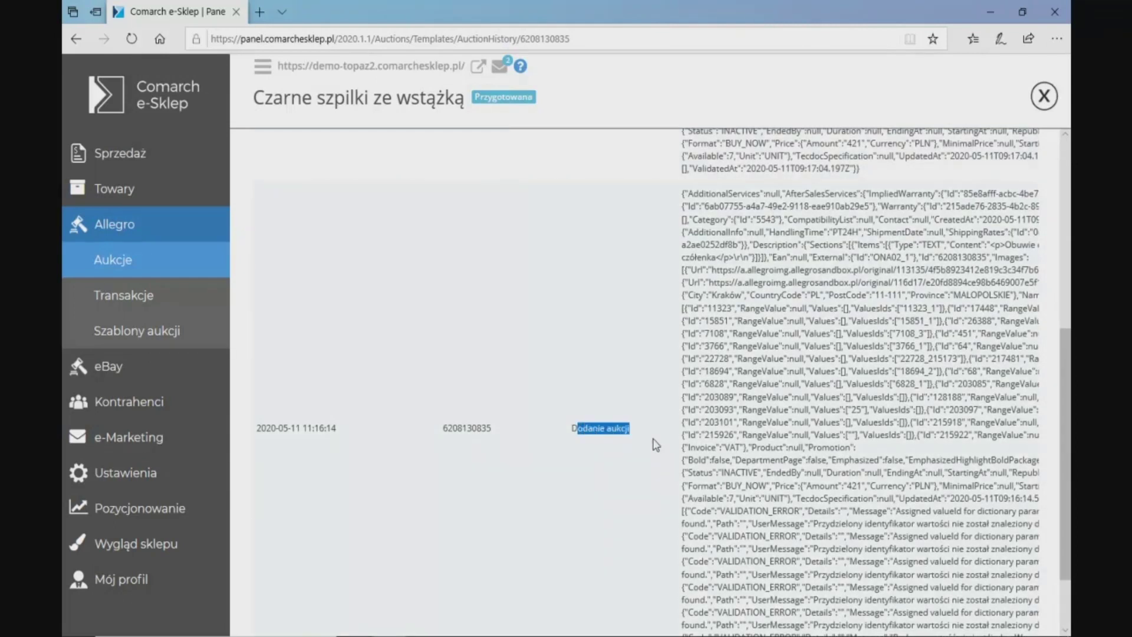
{"action": "scroll", "coordinate": [655, 446], "scroll_direction": "up", "scroll_amount": 6}
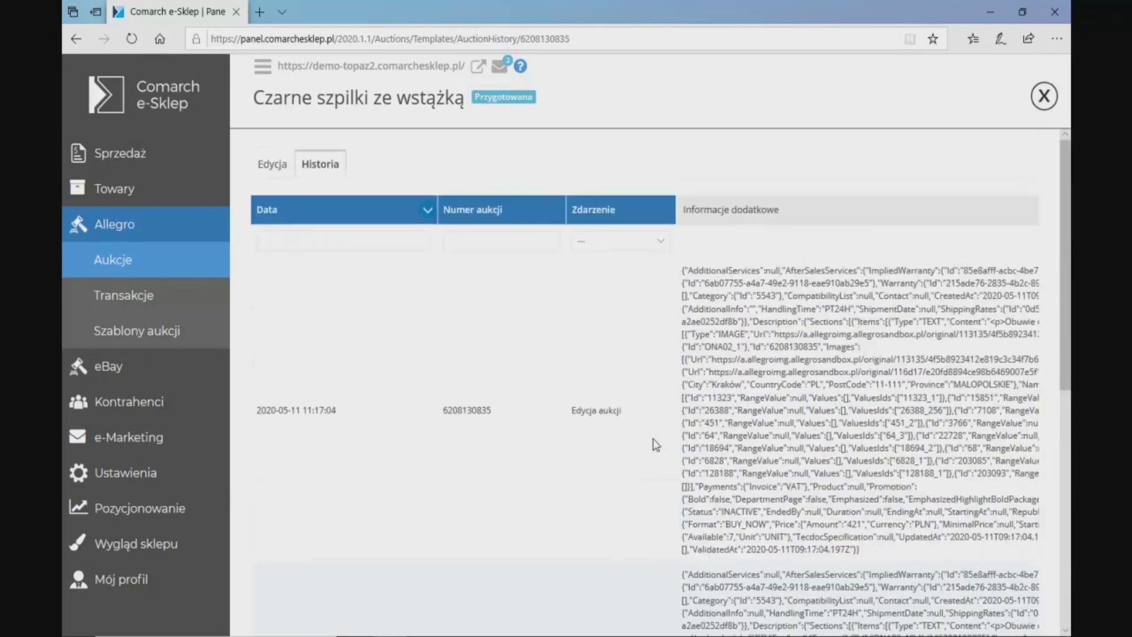
{"action": "left_click", "coordinate": [1044, 97]}
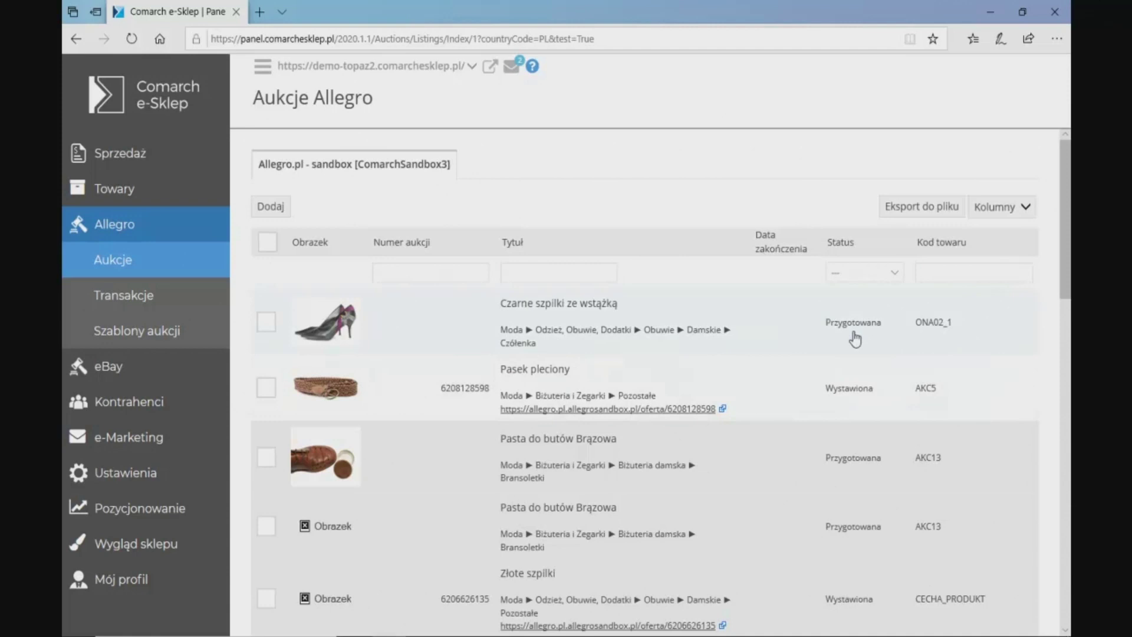
{"action": "left_click", "coordinate": [267, 324]}
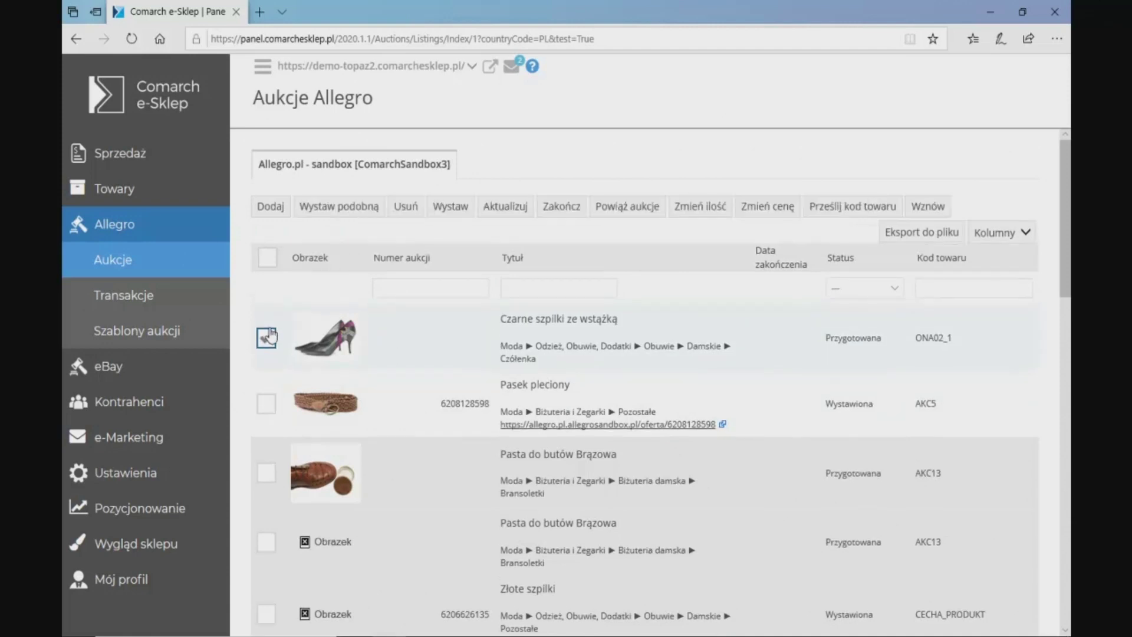
{"action": "left_click", "coordinate": [459, 211]}
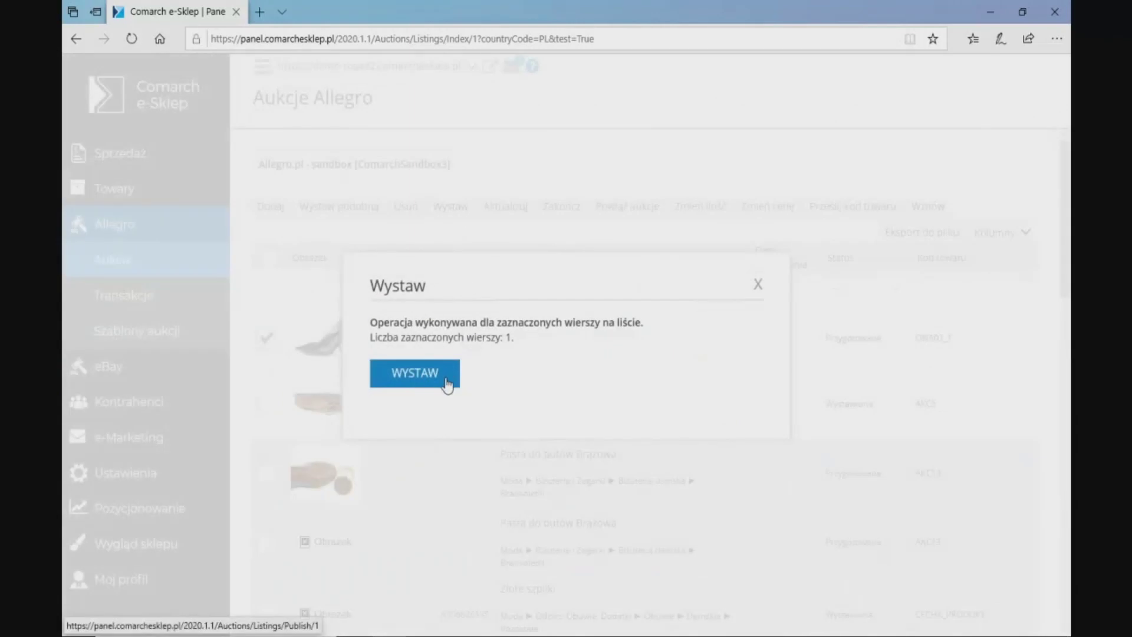
{"action": "left_click", "coordinate": [447, 382]}
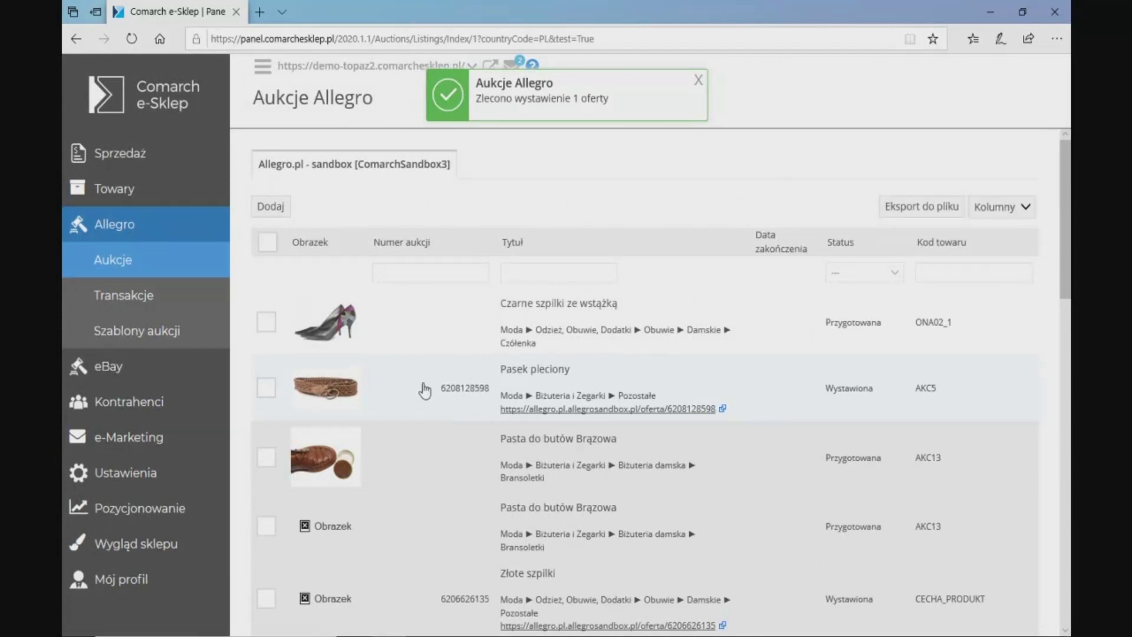
{"action": "left_click", "coordinate": [266, 388]}
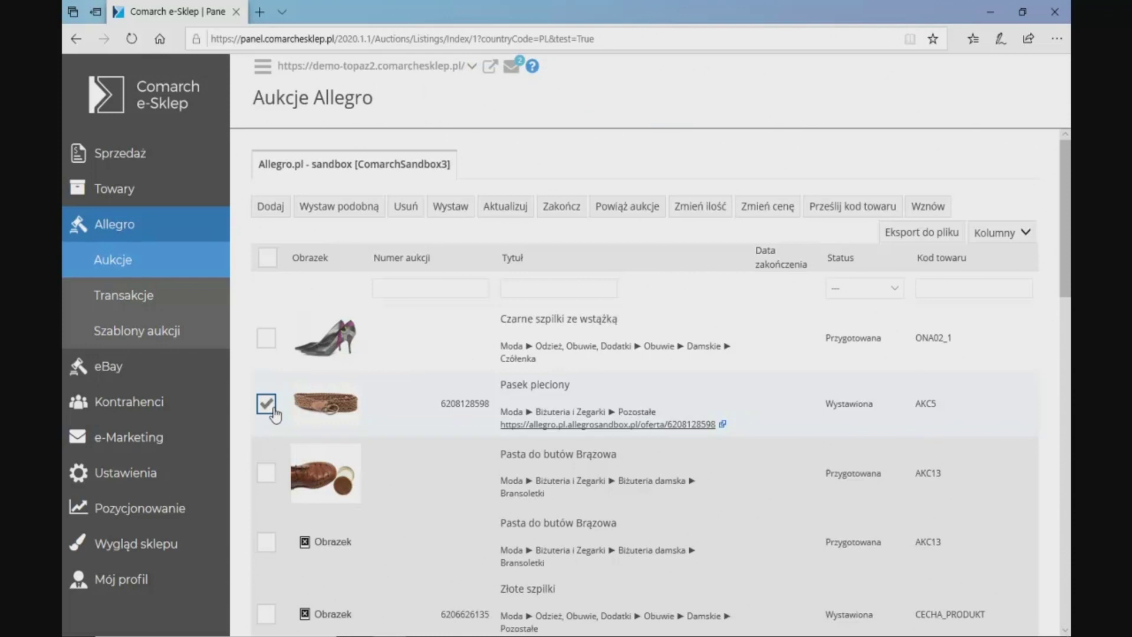
{"action": "left_click", "coordinate": [272, 411]}
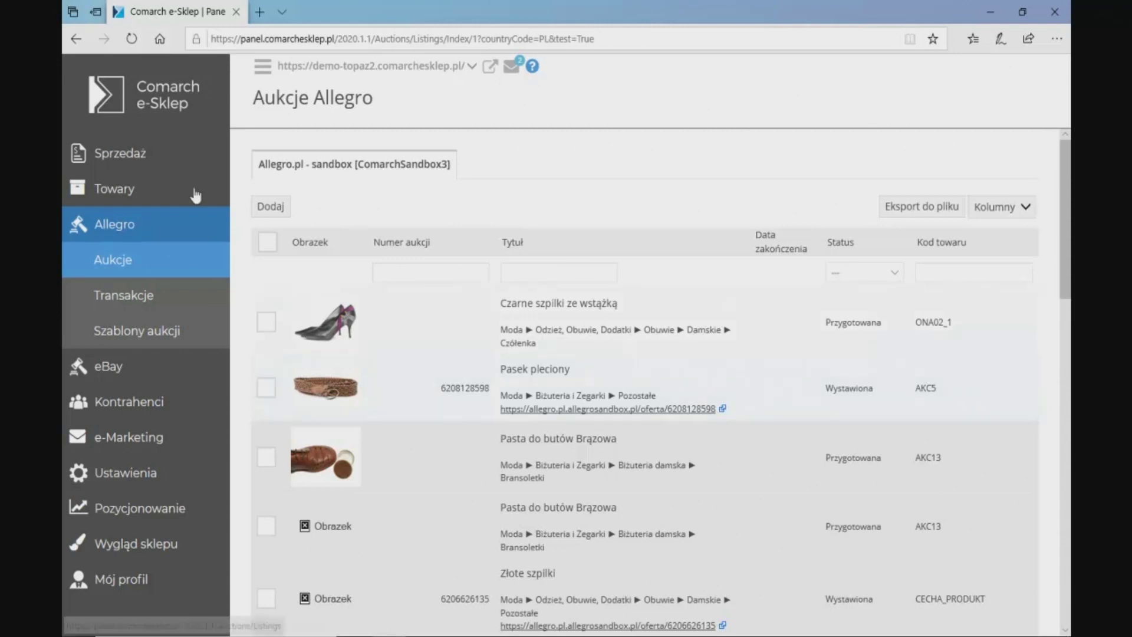
{"action": "left_click", "coordinate": [132, 40]}
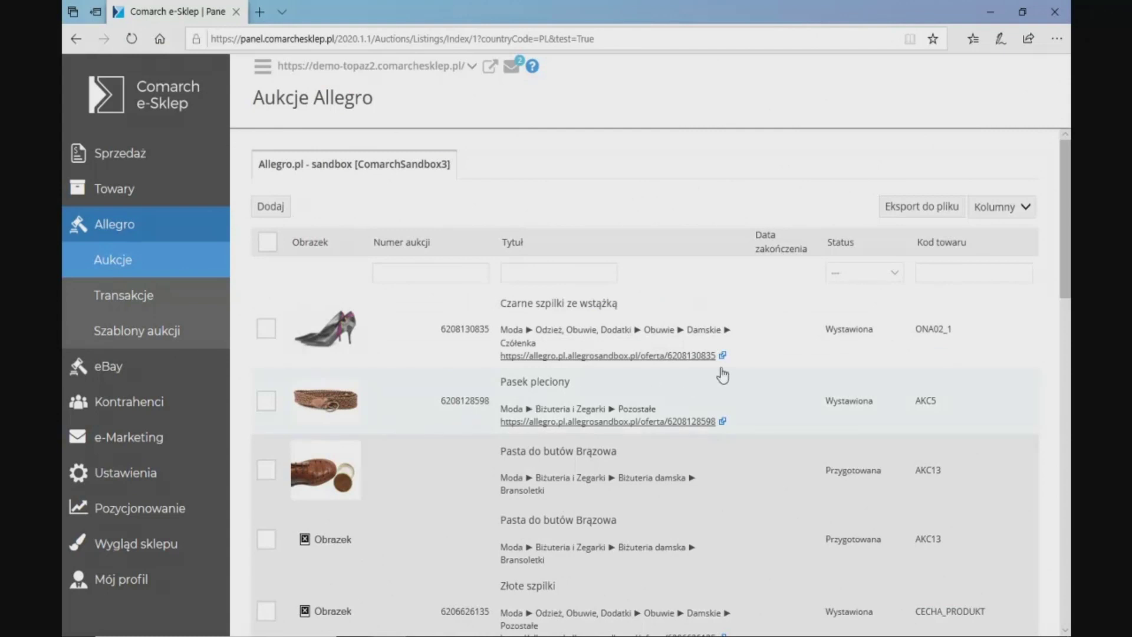
Open the sandbox offer page and browse its 421,00 zł listing, photos and parameters
{"action": "left_click", "coordinate": [692, 357]}
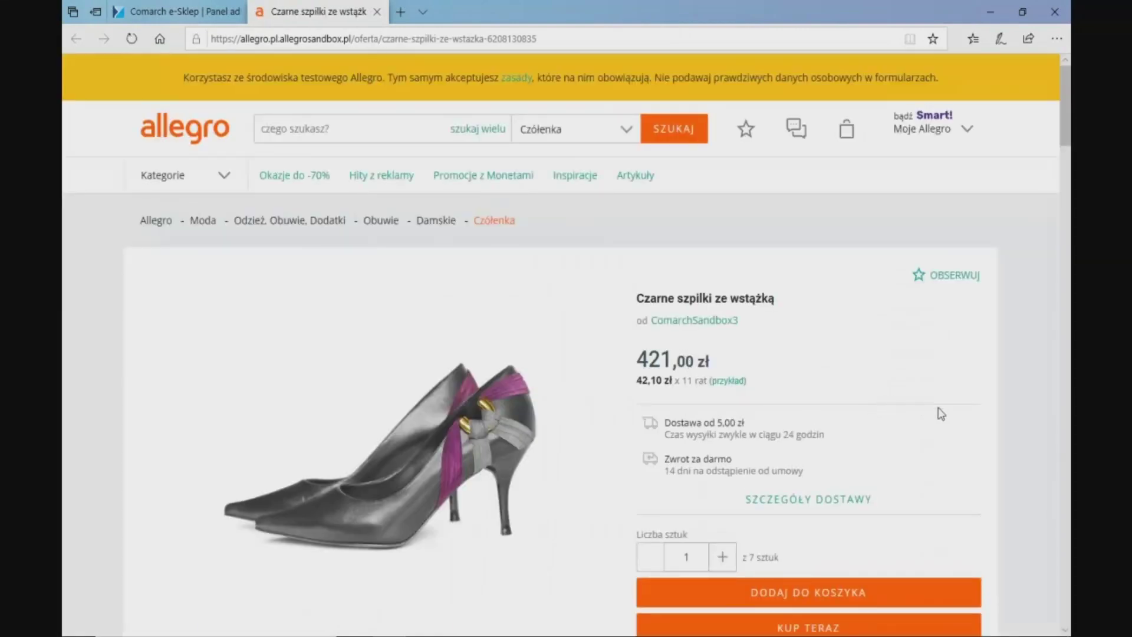
{"action": "scroll", "coordinate": [995, 449], "scroll_direction": "down", "scroll_amount": 8}
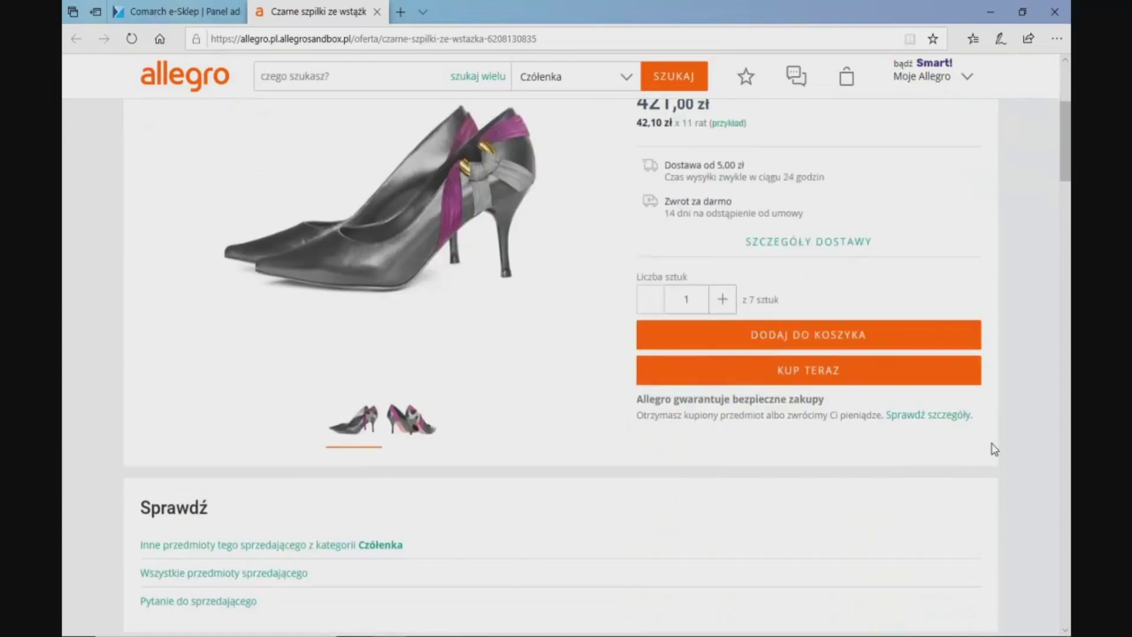
{"action": "scroll", "coordinate": [994, 449], "scroll_direction": "down", "scroll_amount": 5}
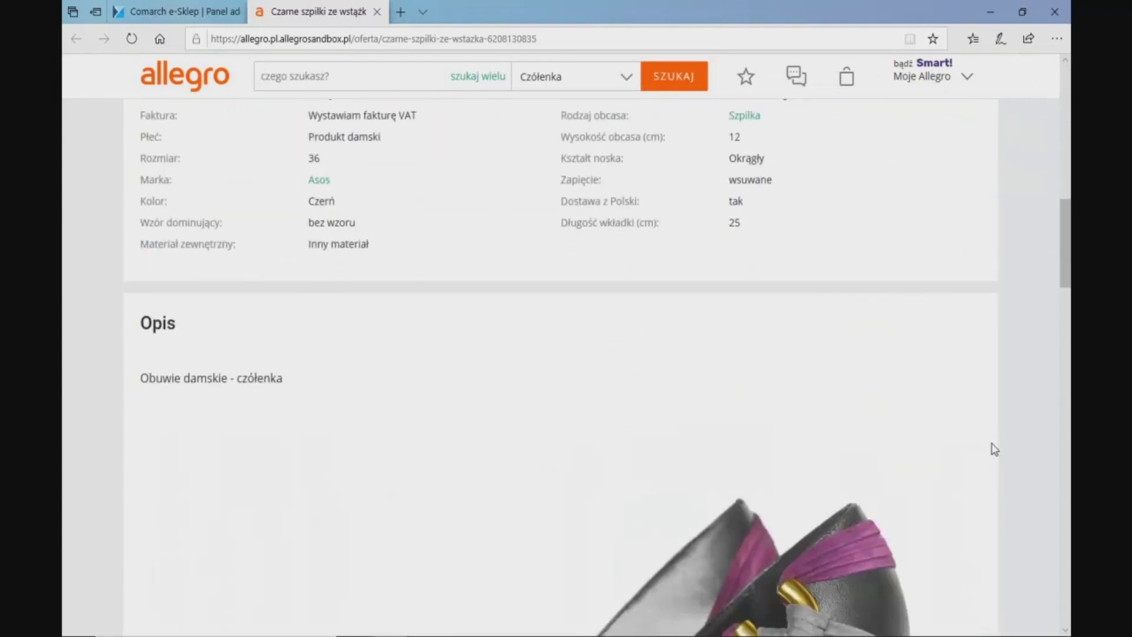
{"action": "scroll", "coordinate": [995, 450], "scroll_direction": "down", "scroll_amount": 4}
{"action": "scroll", "coordinate": [995, 449], "scroll_direction": "down", "scroll_amount": 1}
{"action": "scroll", "coordinate": [994, 449], "scroll_direction": "up", "scroll_amount": 10}
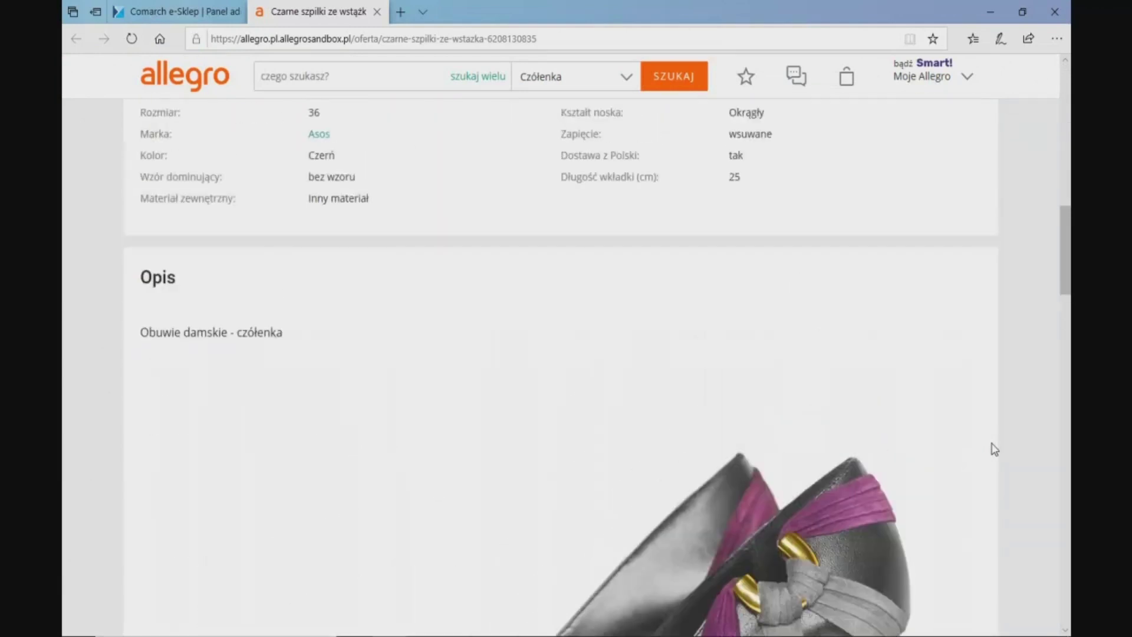
{"action": "scroll", "coordinate": [995, 449], "scroll_direction": "up", "scroll_amount": 8}
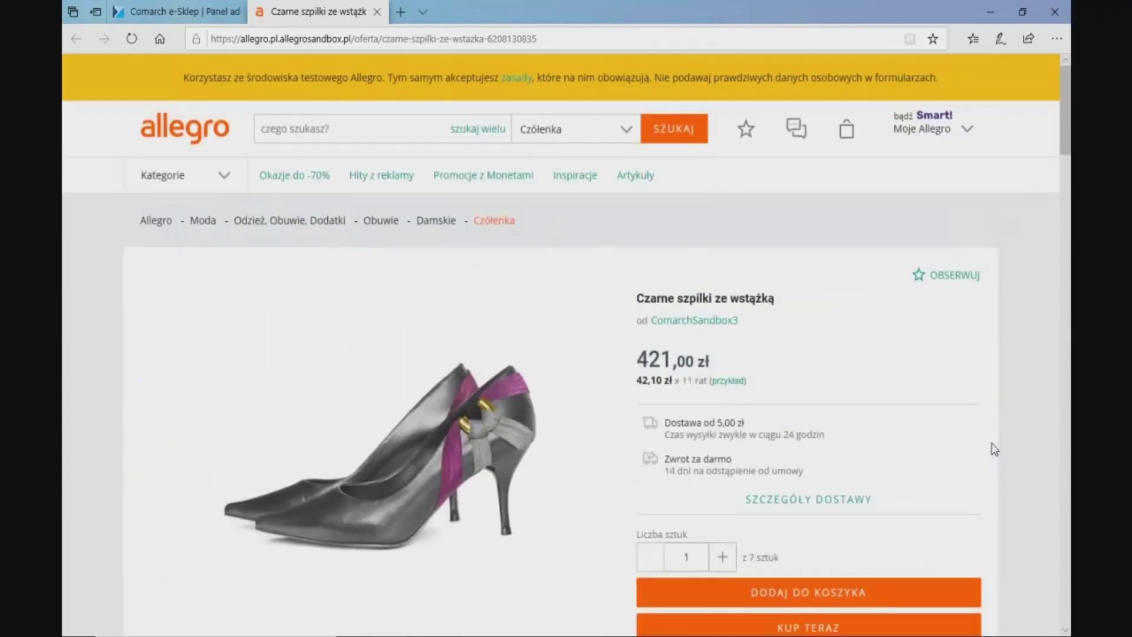